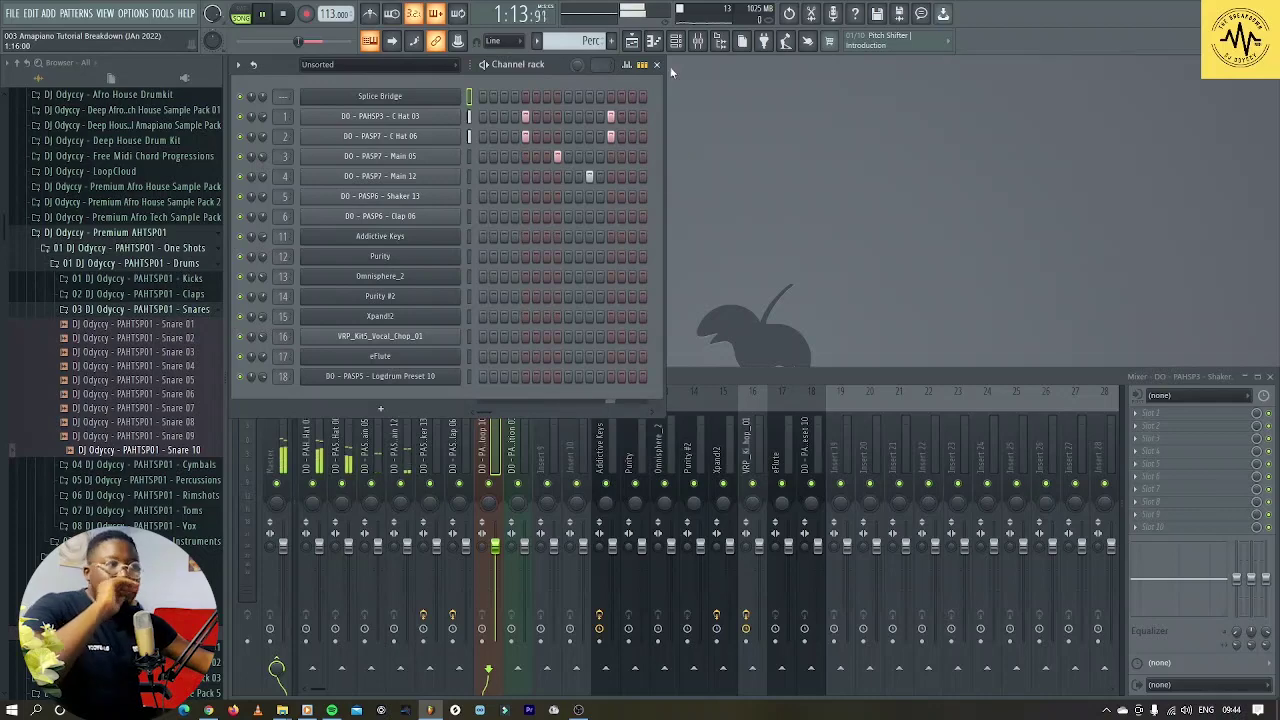
Unmute the audio loop on Track 4 and the Purity pattern on Track 13 in the playlist.
left_click(631, 40)
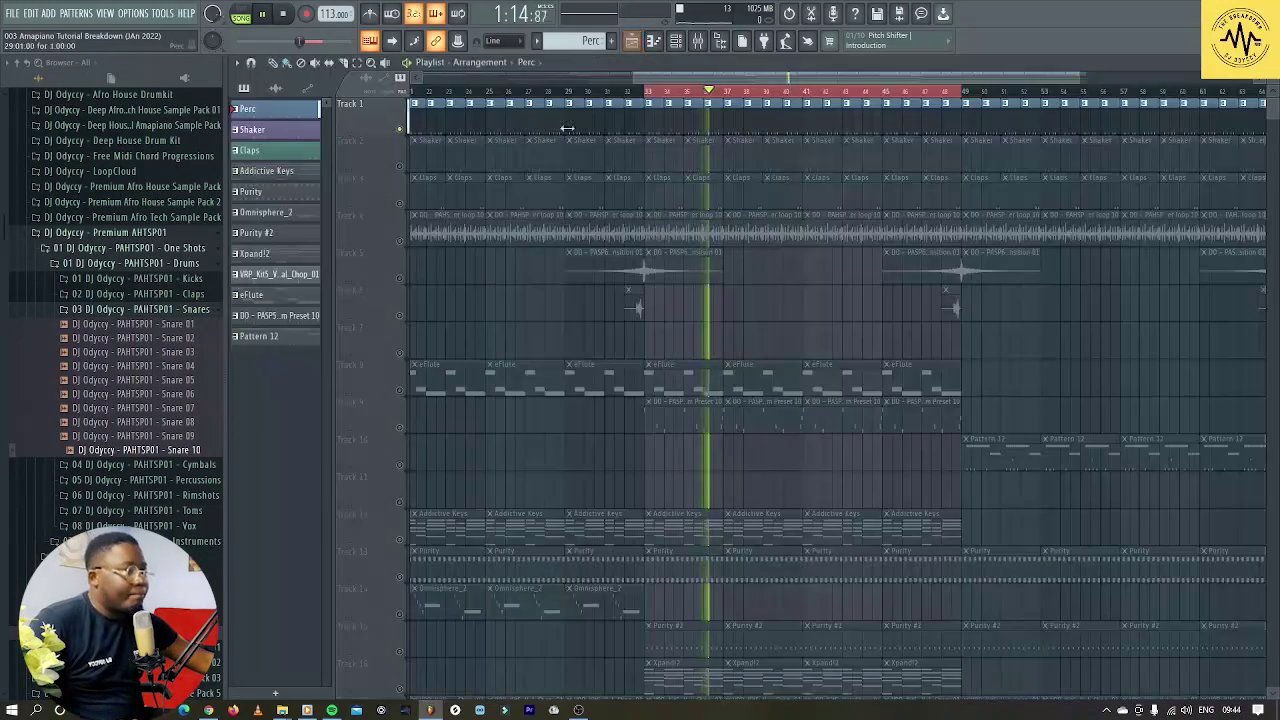
left_click(401, 239)
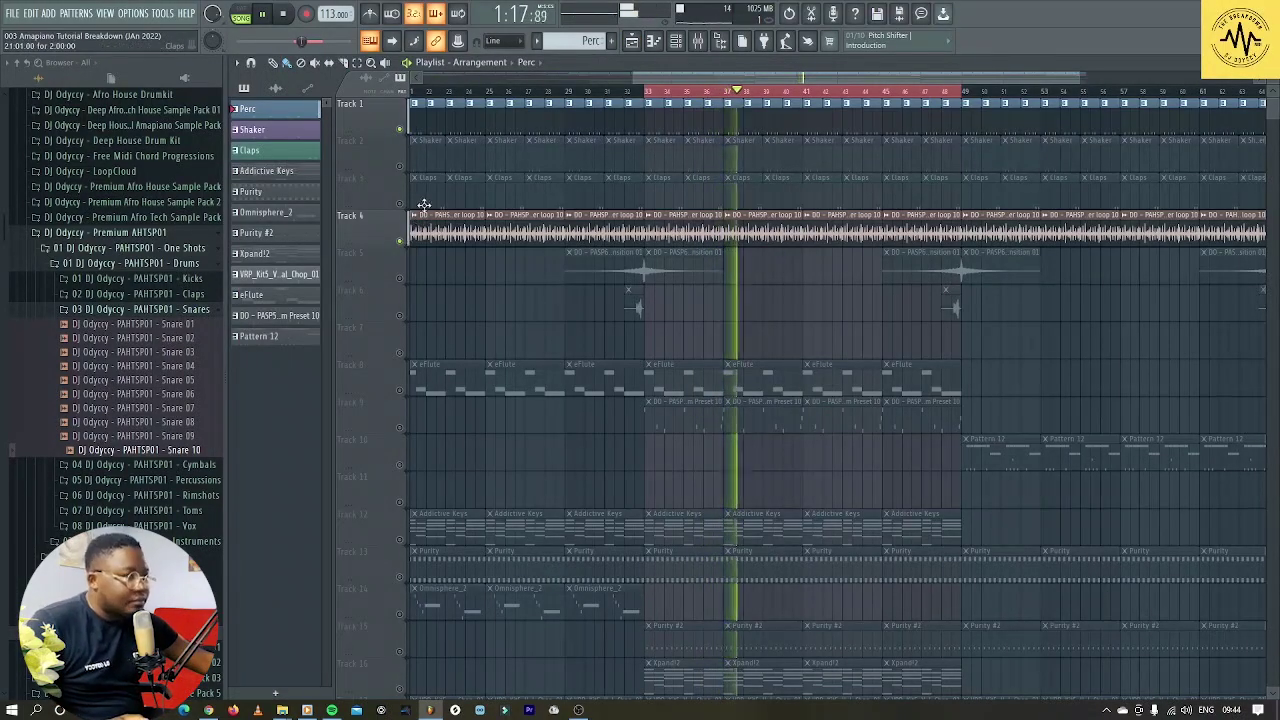
scroll(814, 320, "down", 1)
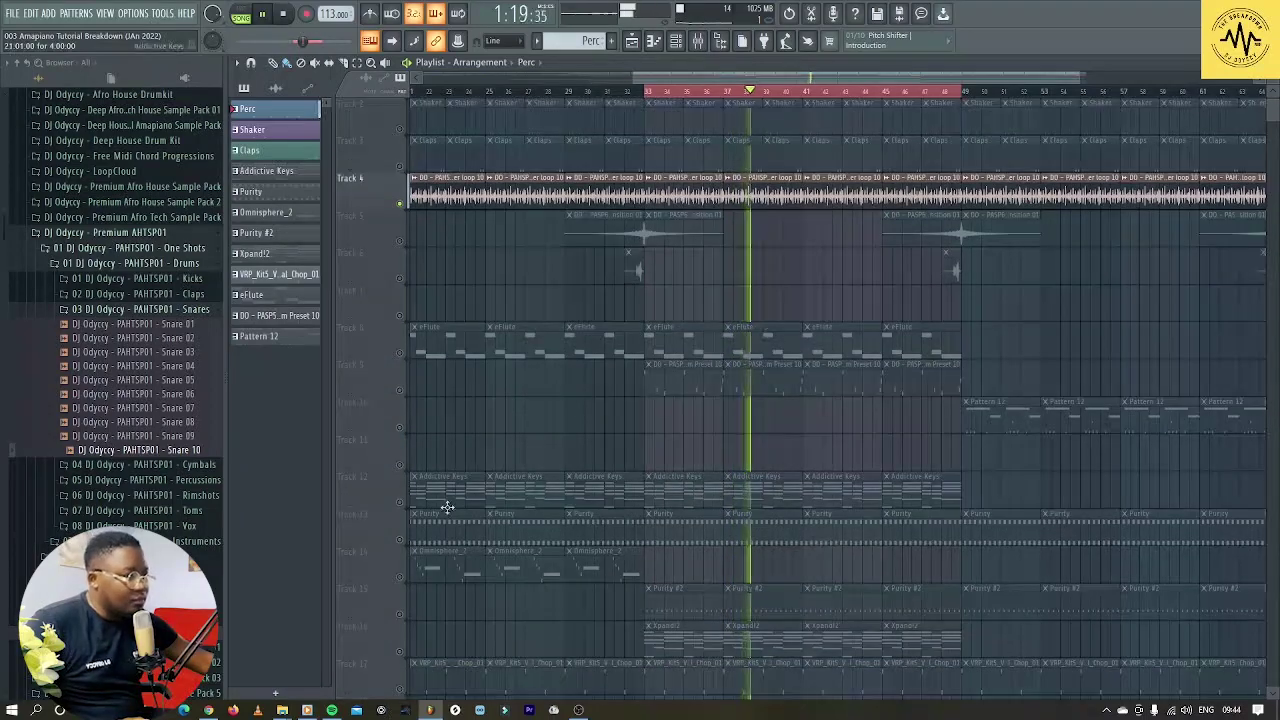
left_click(400, 540)
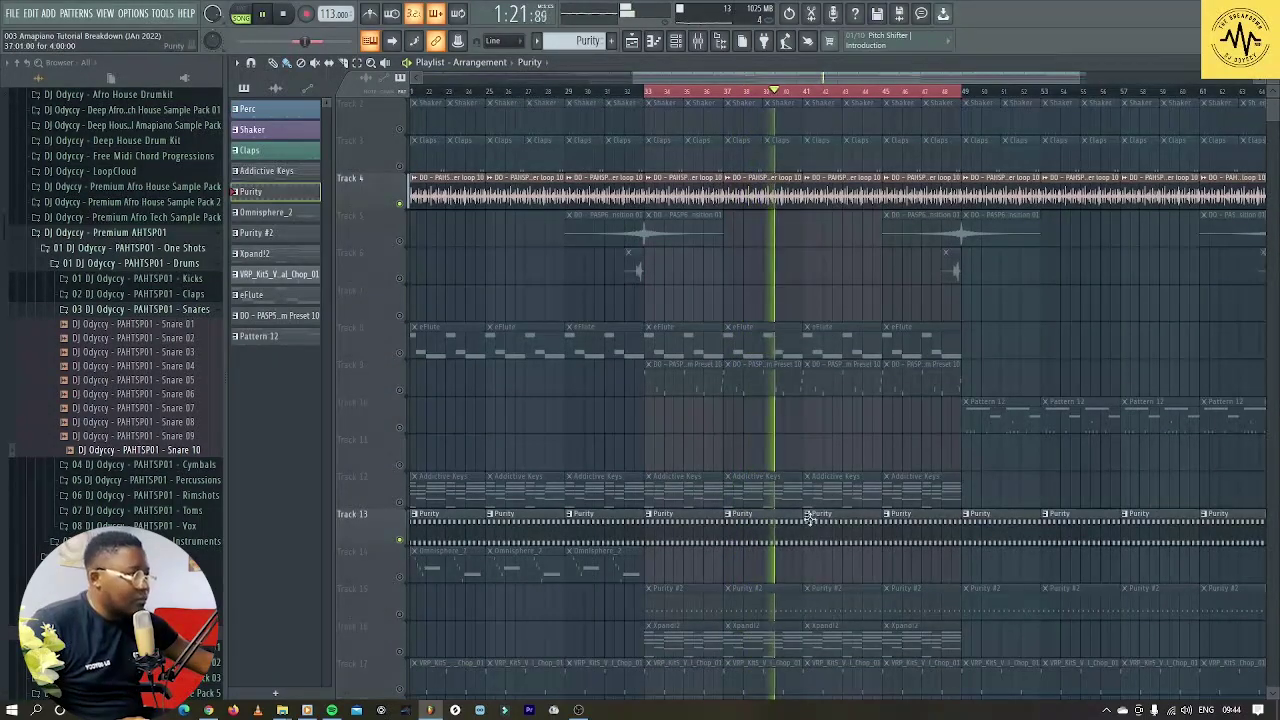
Examine the Purity channel's notes in the piano roll while the song plays, and return to the channel rack.
key("F5")
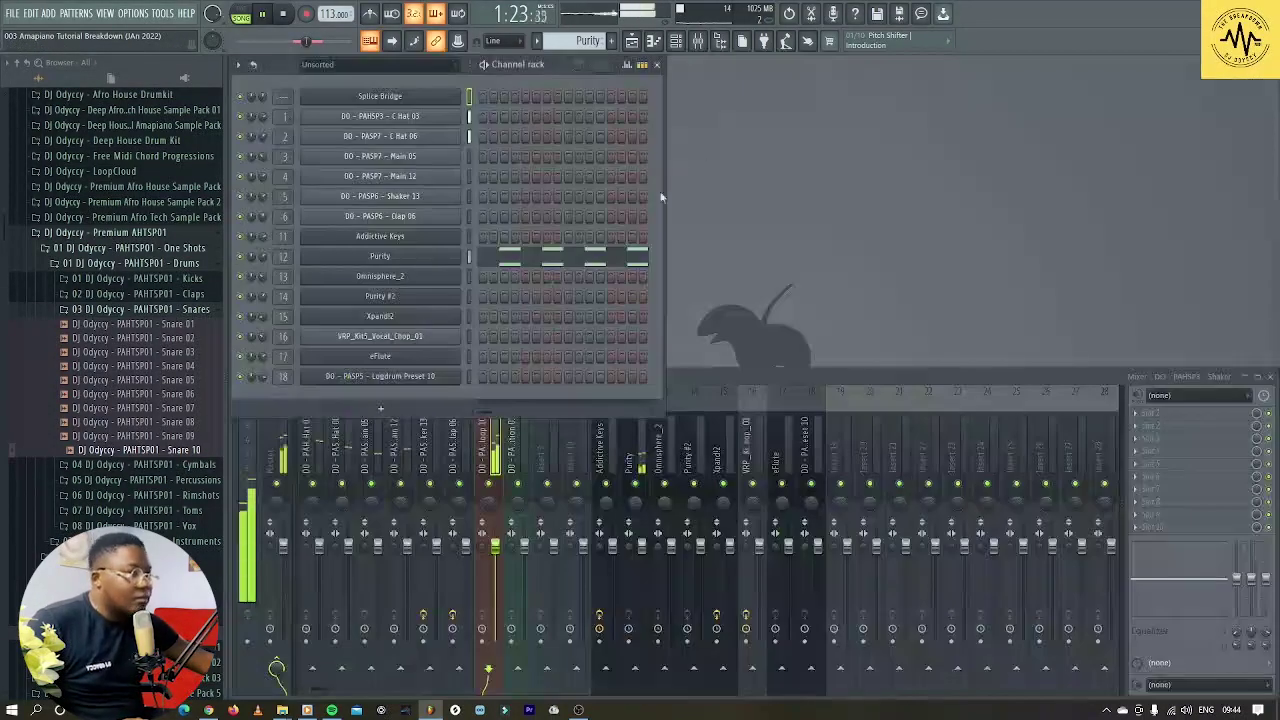
left_click(485, 258)
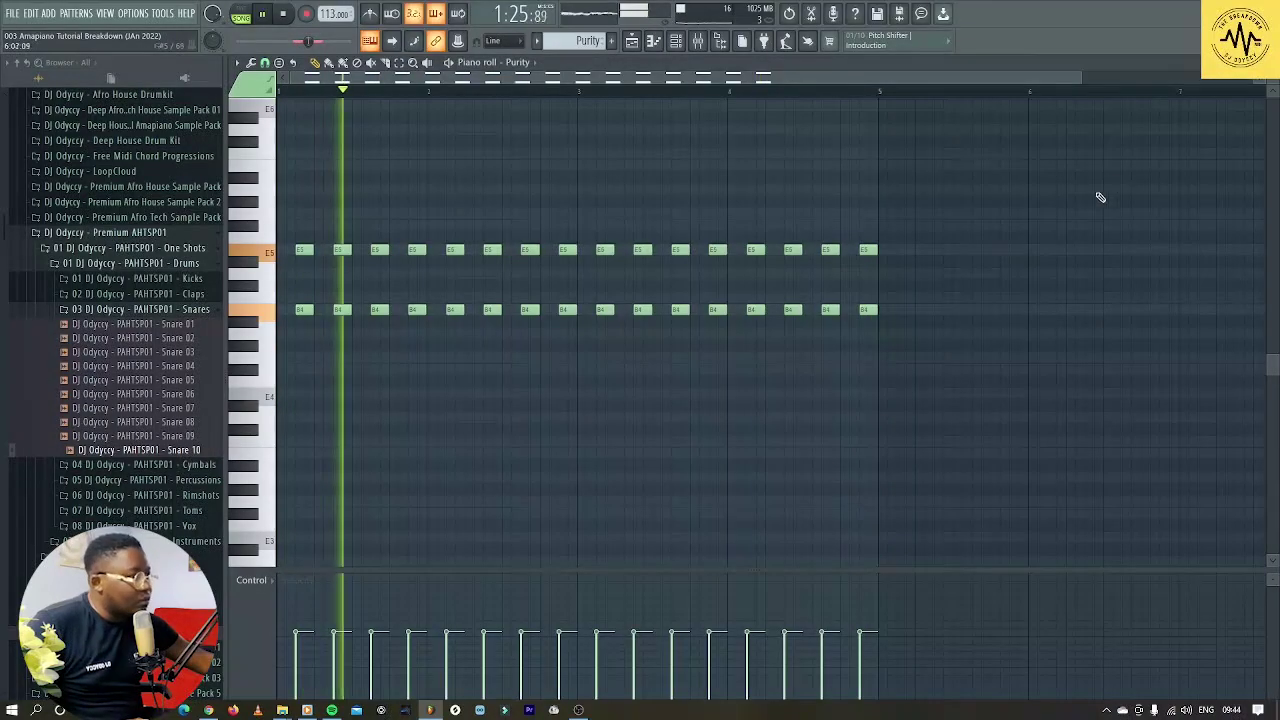
key("F7")
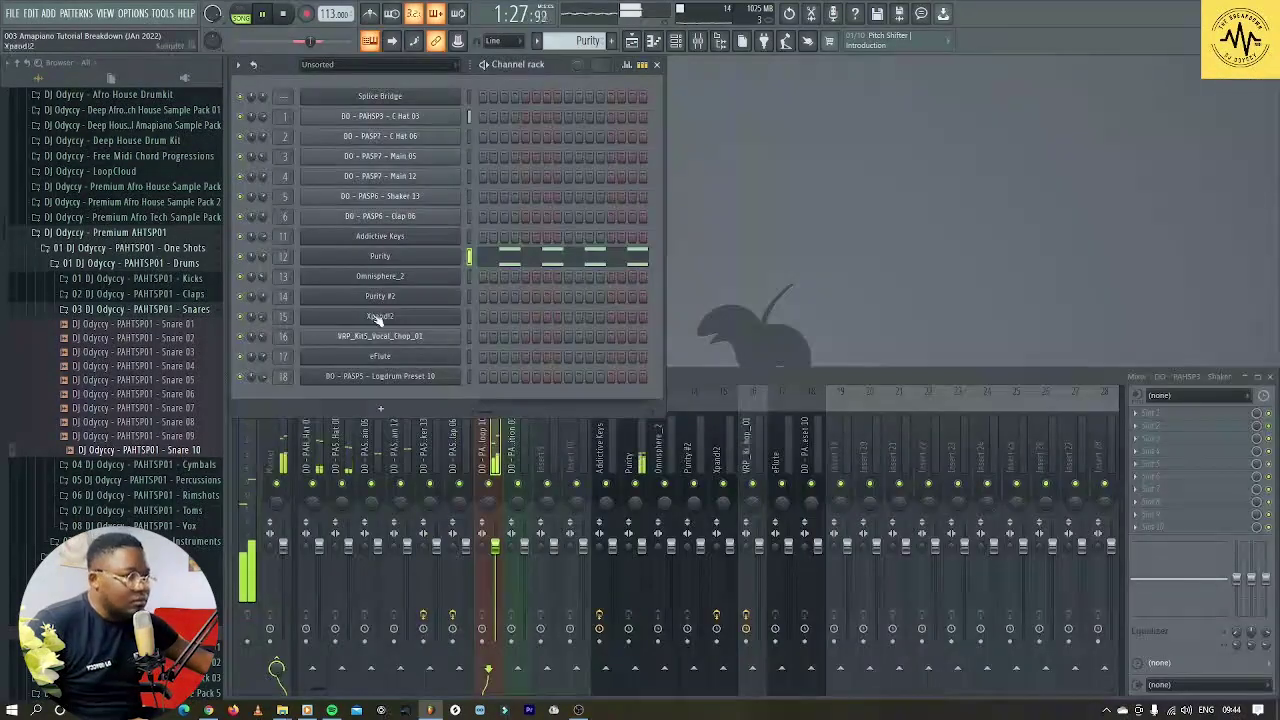
Check the preset chosen in the Purity instrument, close its window and stop playback.
left_click(408, 257)
left_click_drag(500, 142, 912, 67)
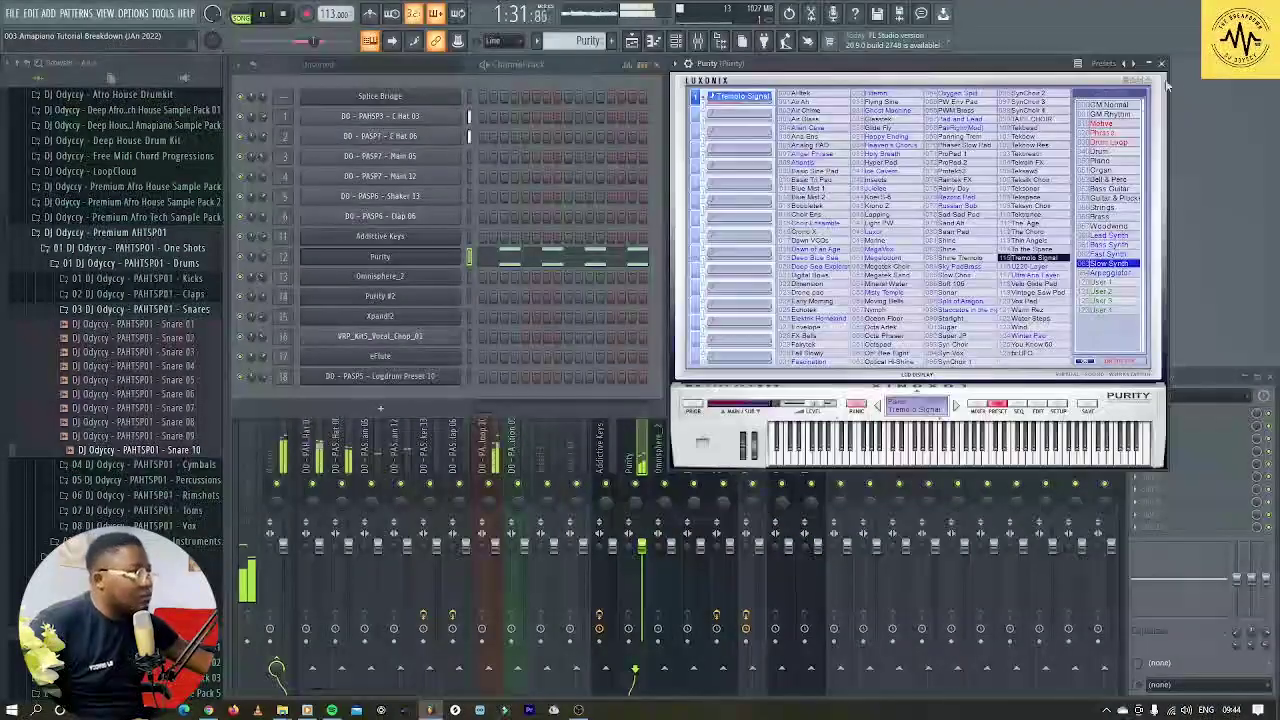
left_click(1162, 64)
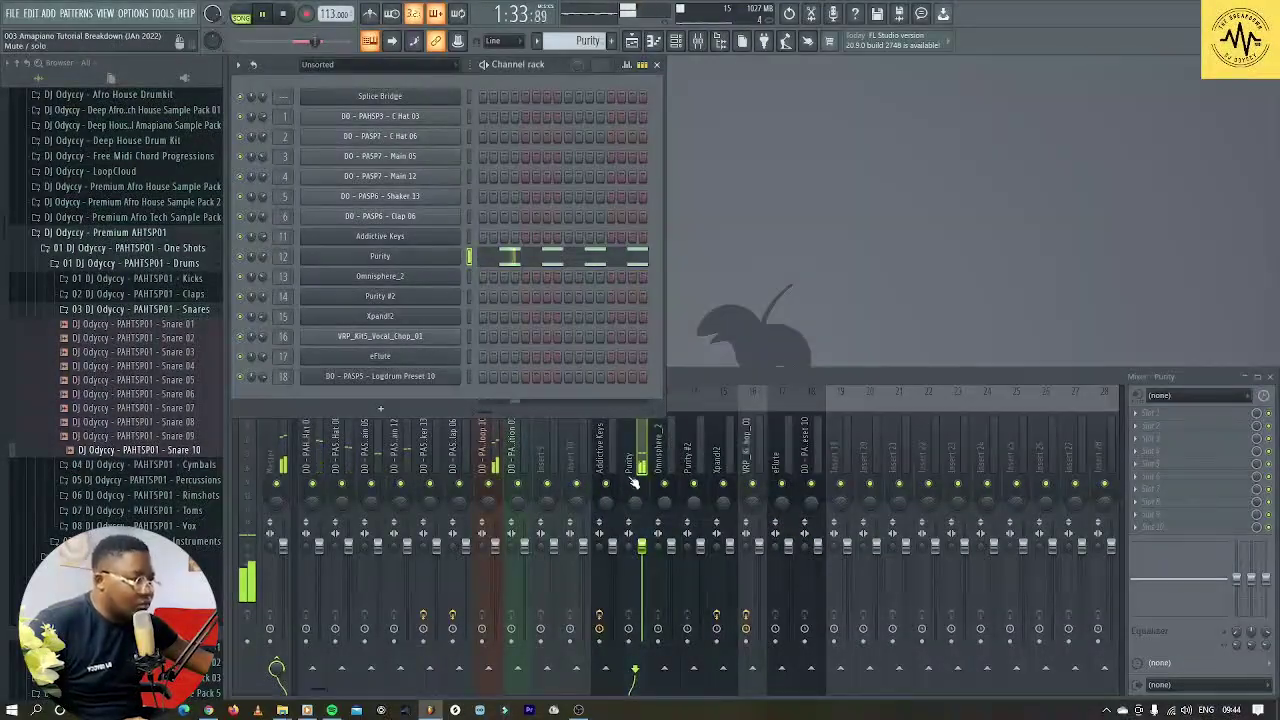
key("space")
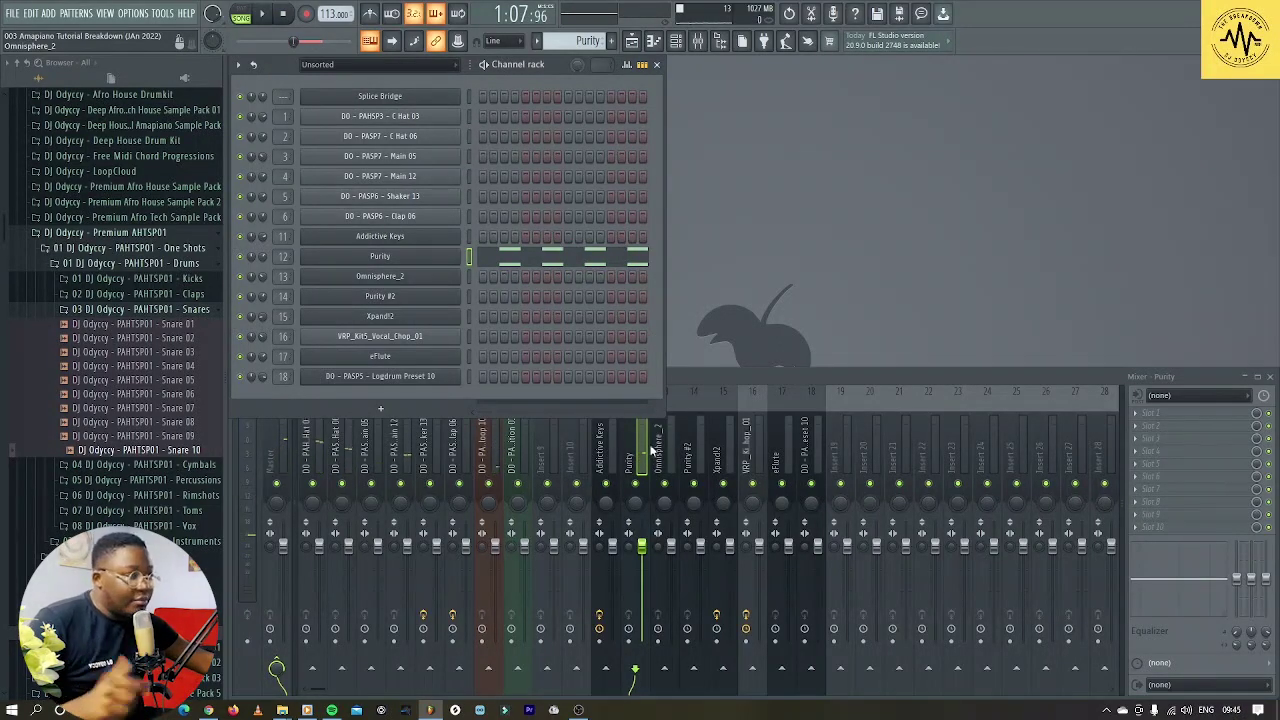
Play the song with the Purity channel's notes open in the piano roll, and close the piano roll.
left_click(641, 462)
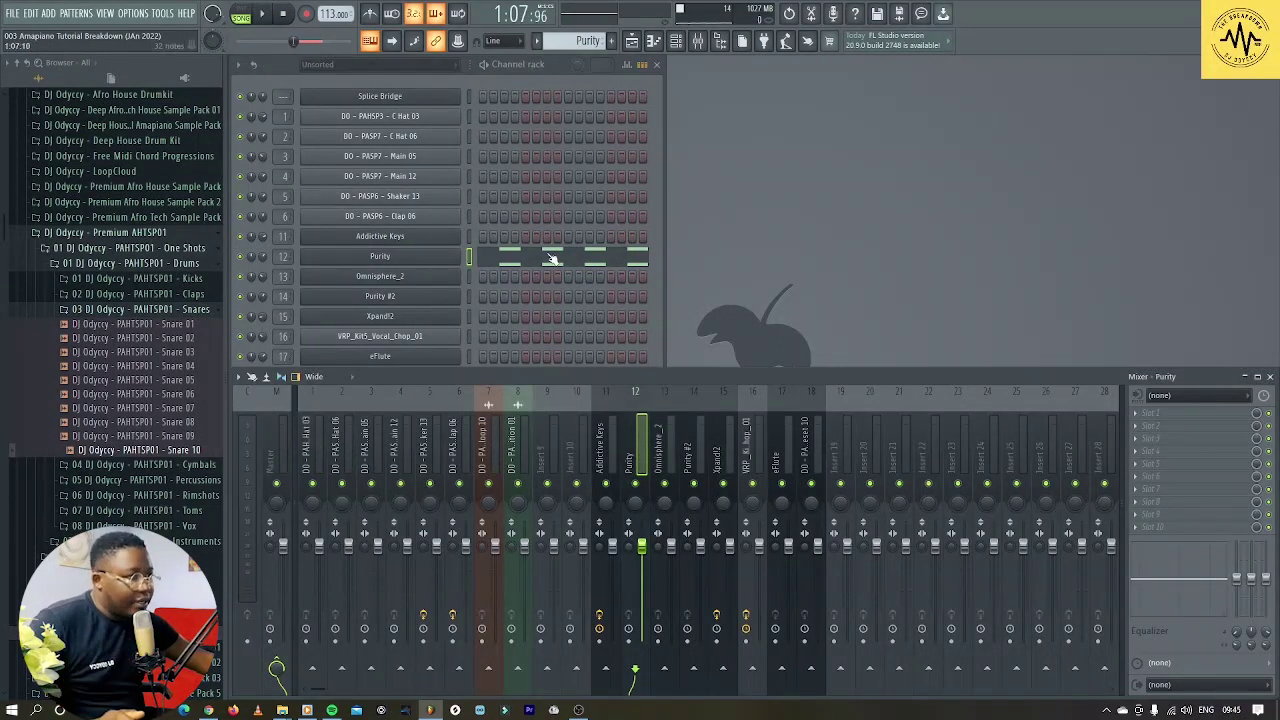
left_click(551, 259)
key("space")
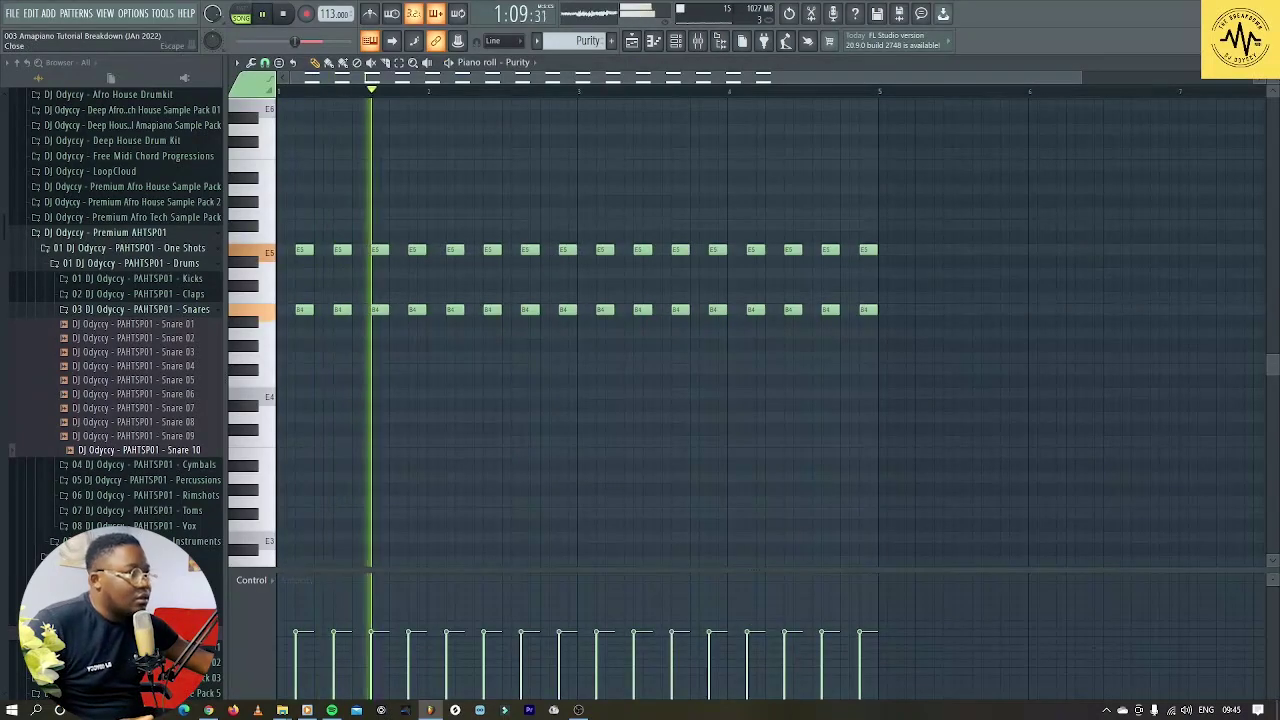
key("Escape")
Unmute Track 12 in the playlist, select the Addictive Keys pattern and restart playback.
left_click(631, 40)
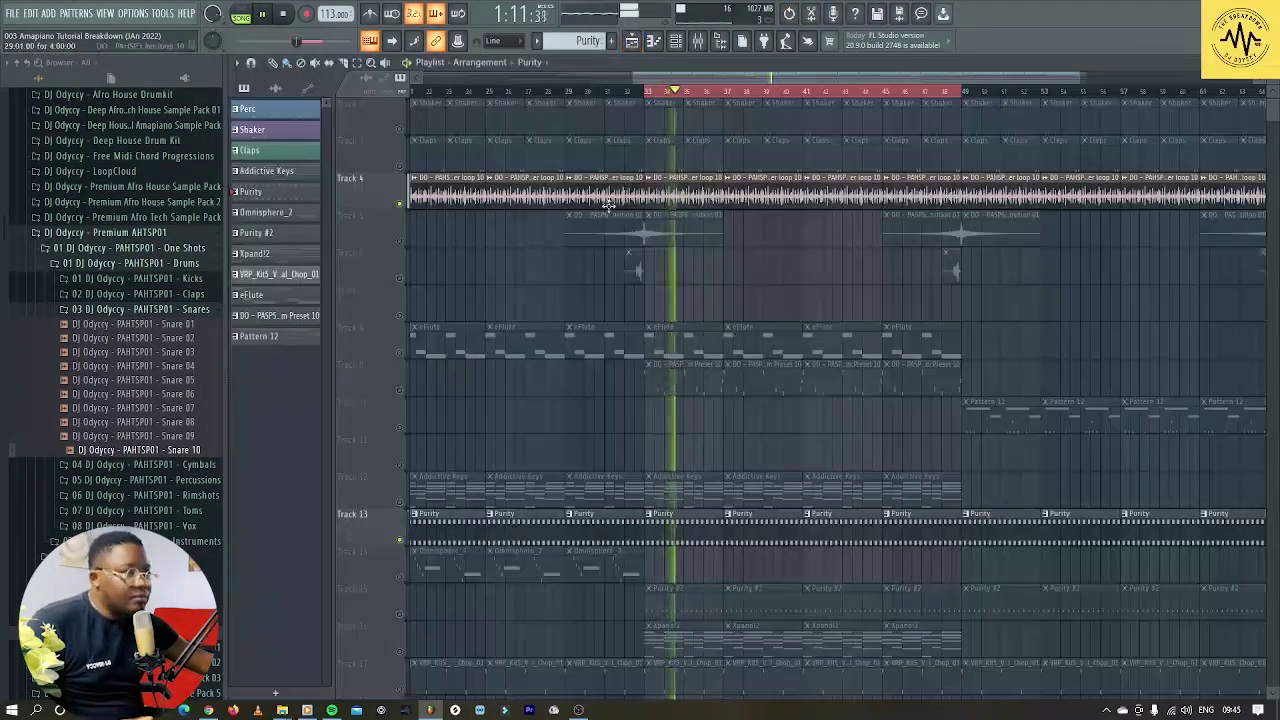
scroll(622, 263, "up", 1)
scroll(514, 406, "down", 4)
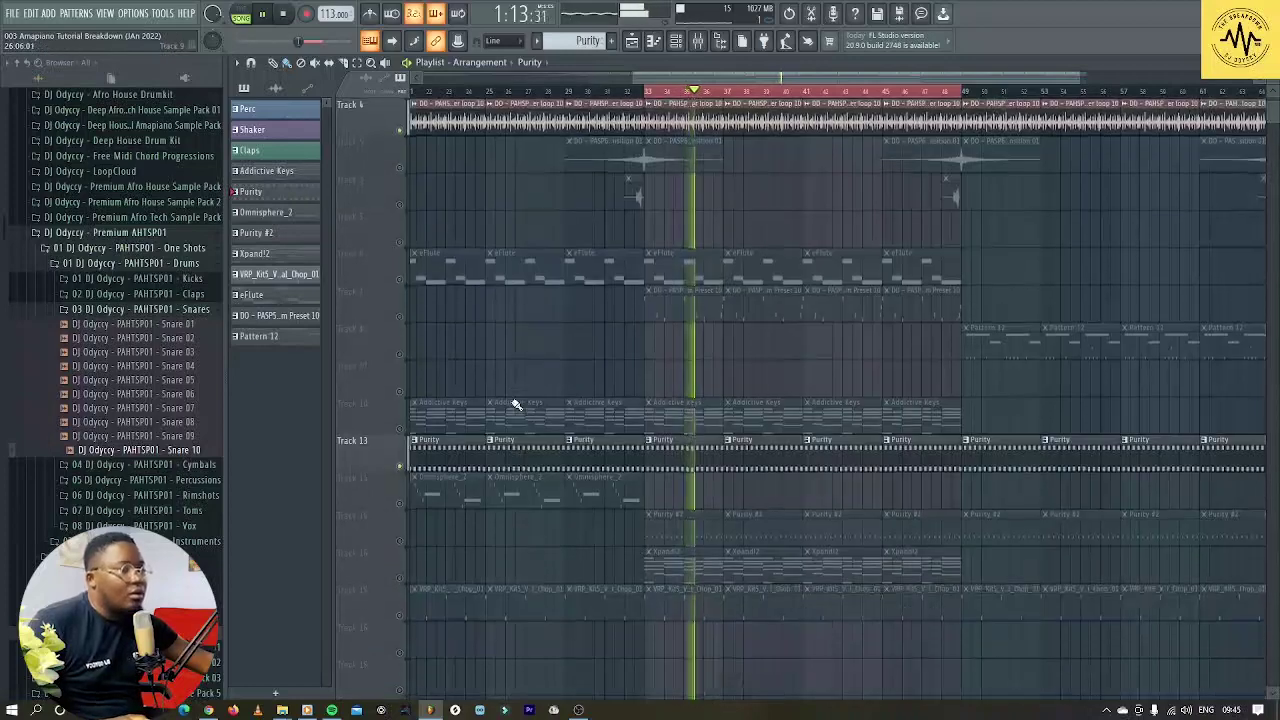
key("space")
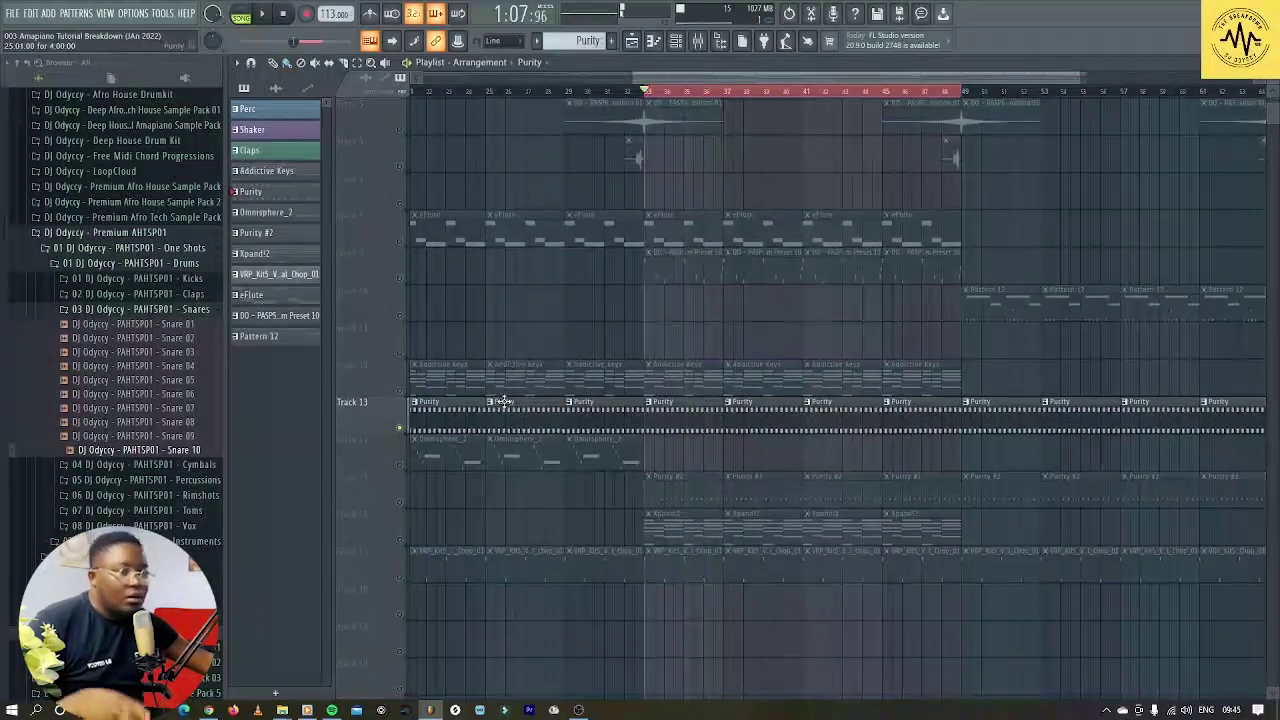
left_click(401, 391)
left_click(685, 385)
key("space")
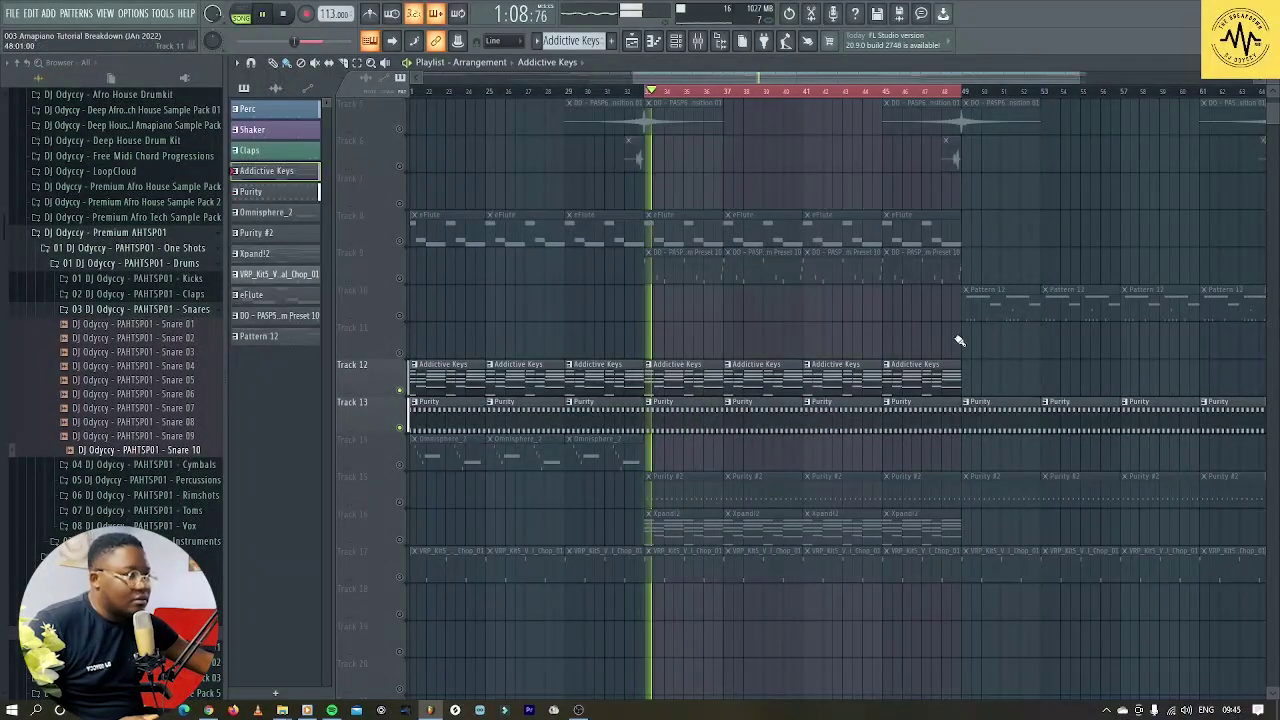
Examine the Addictive Keys instrument's preset in its preset browser and its chord notes in the piano roll.
left_click(1270, 62)
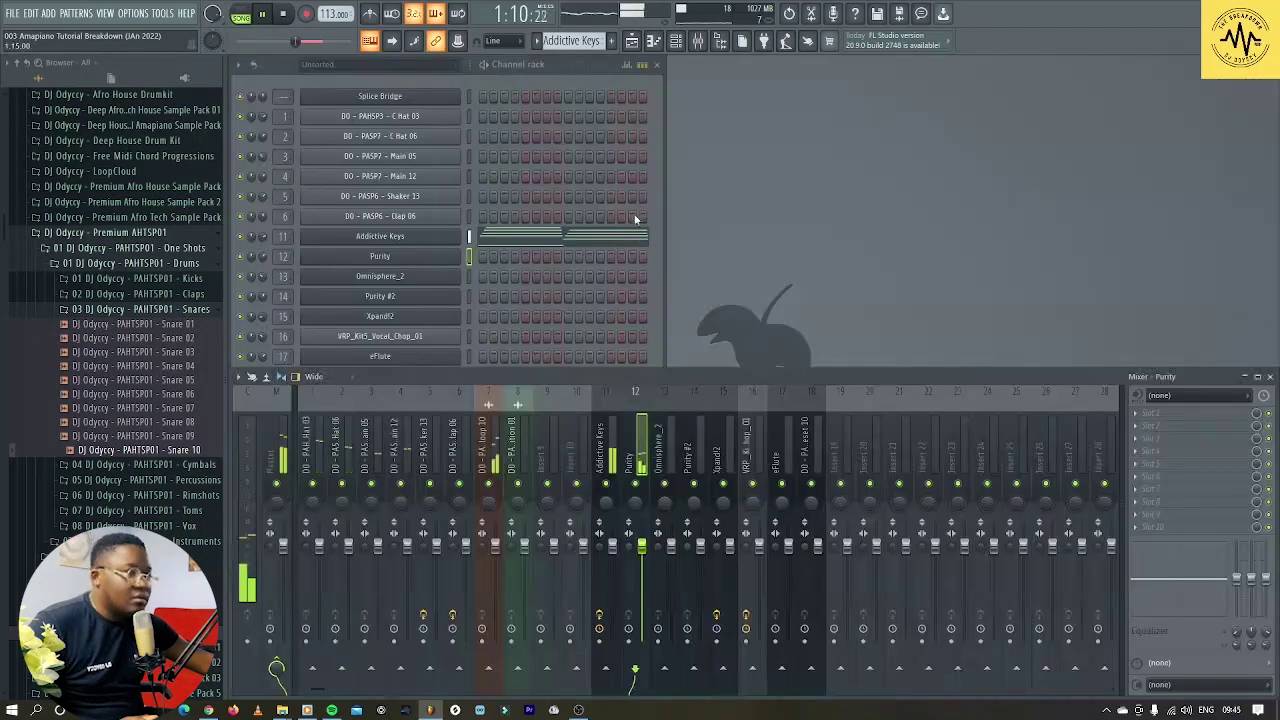
left_click(400, 240)
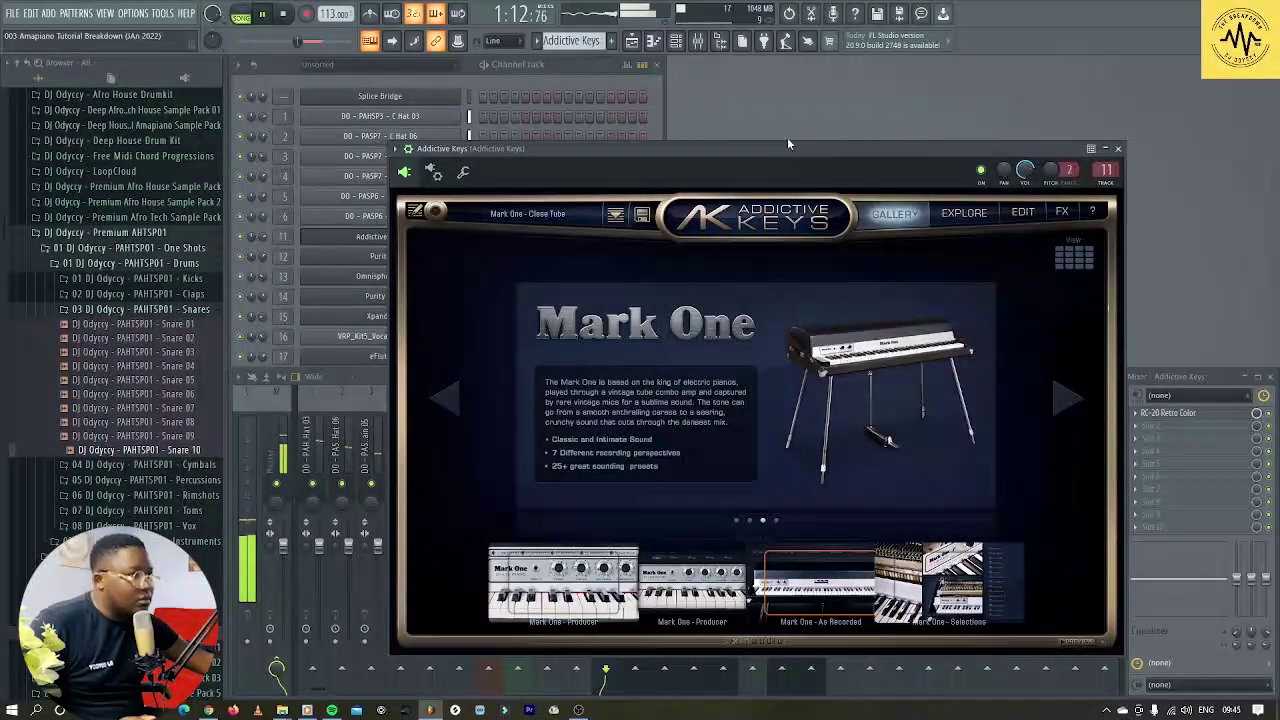
left_click_drag(785, 148, 855, 74)
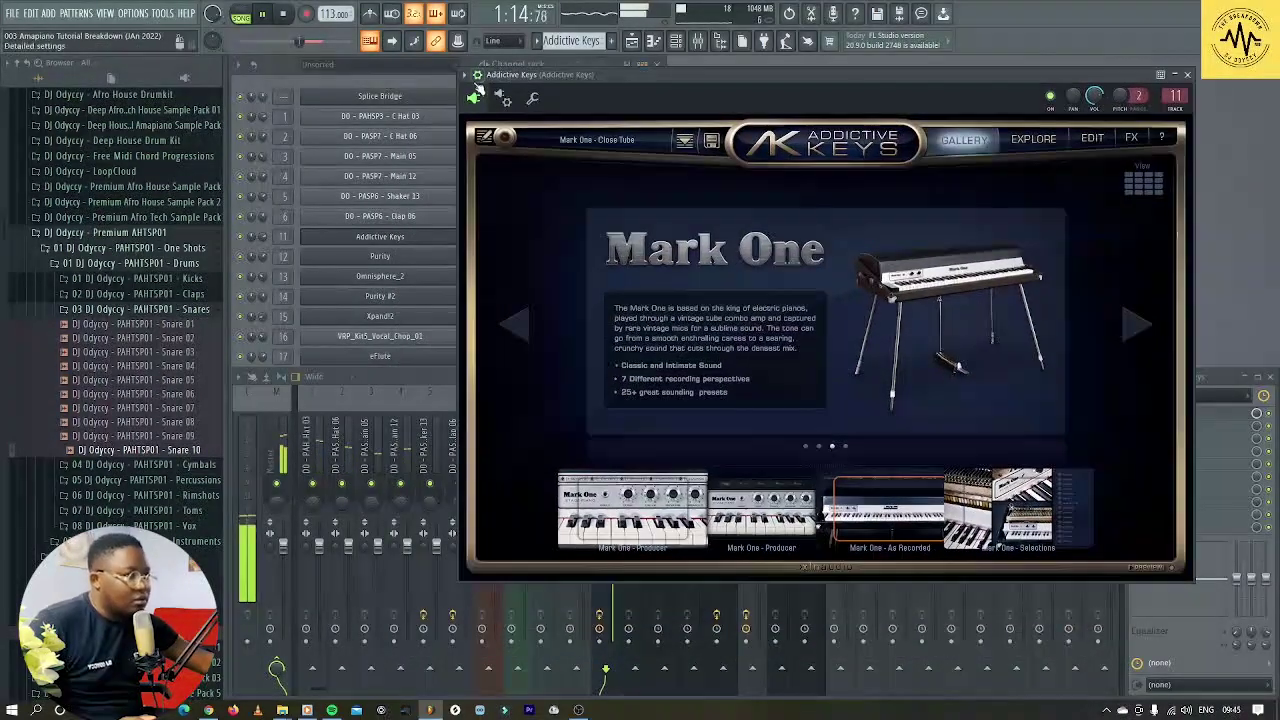
left_click(477, 90)
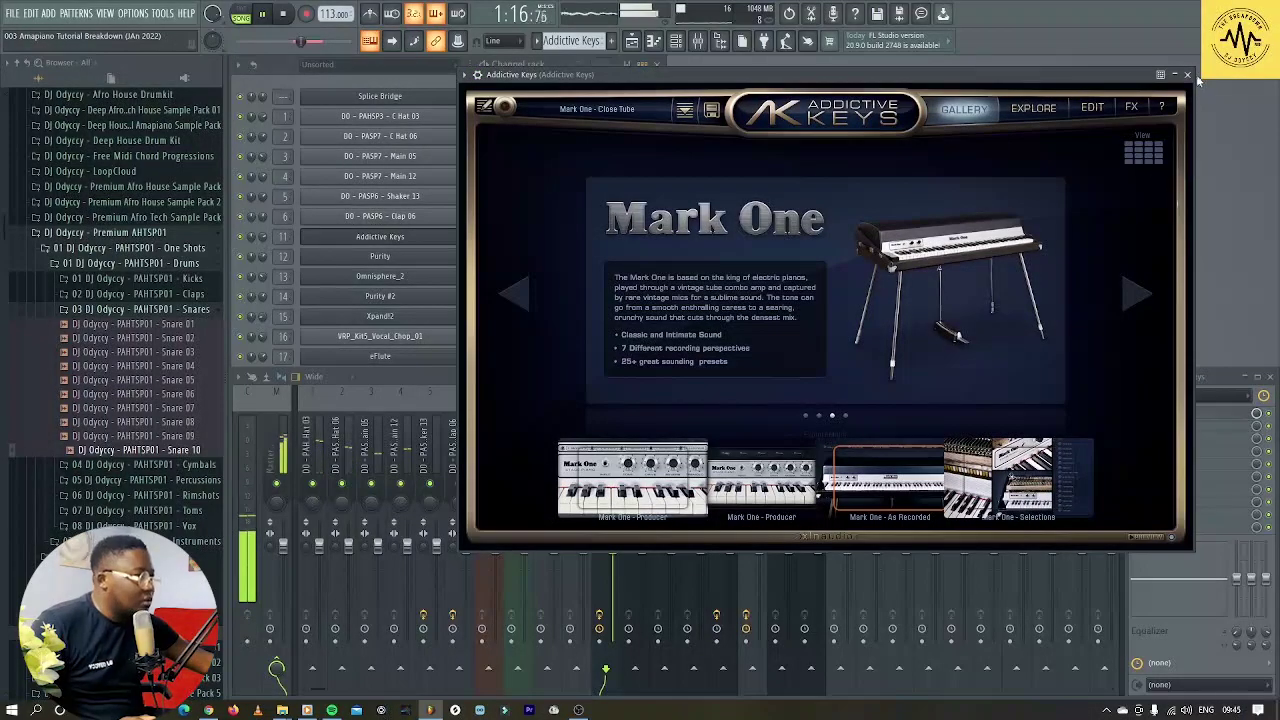
left_click(627, 112)
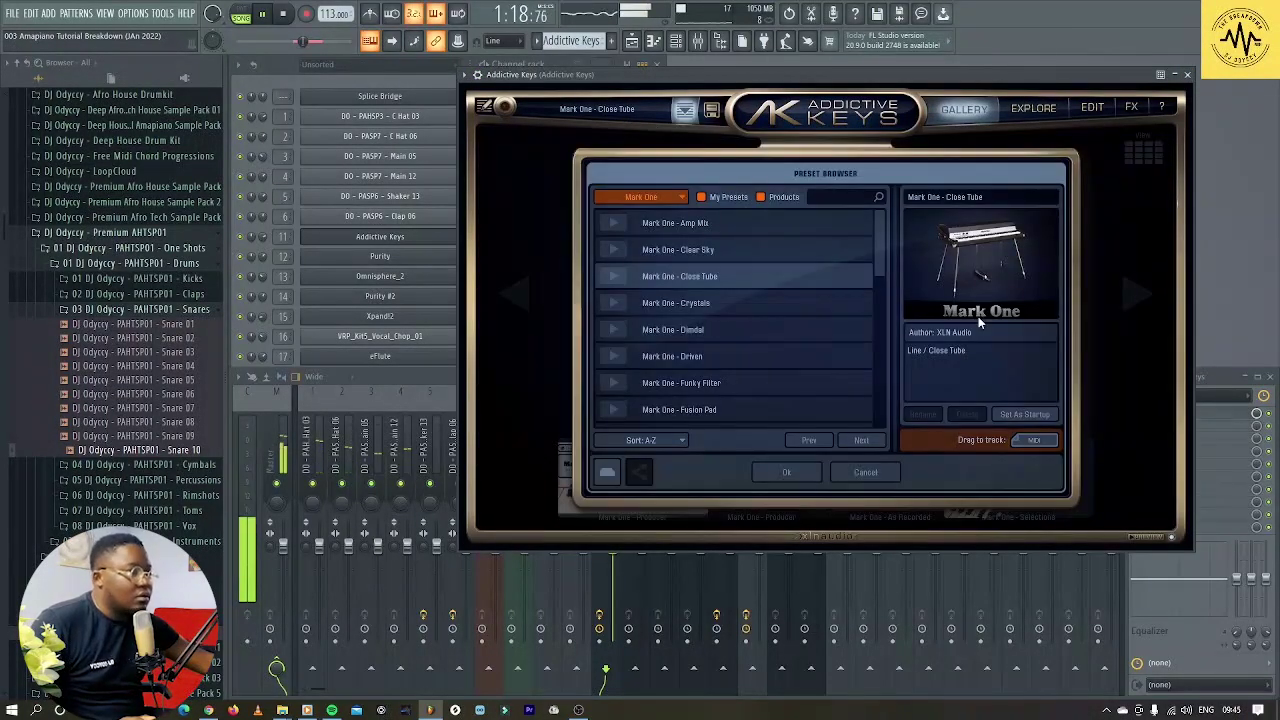
left_click(1188, 77)
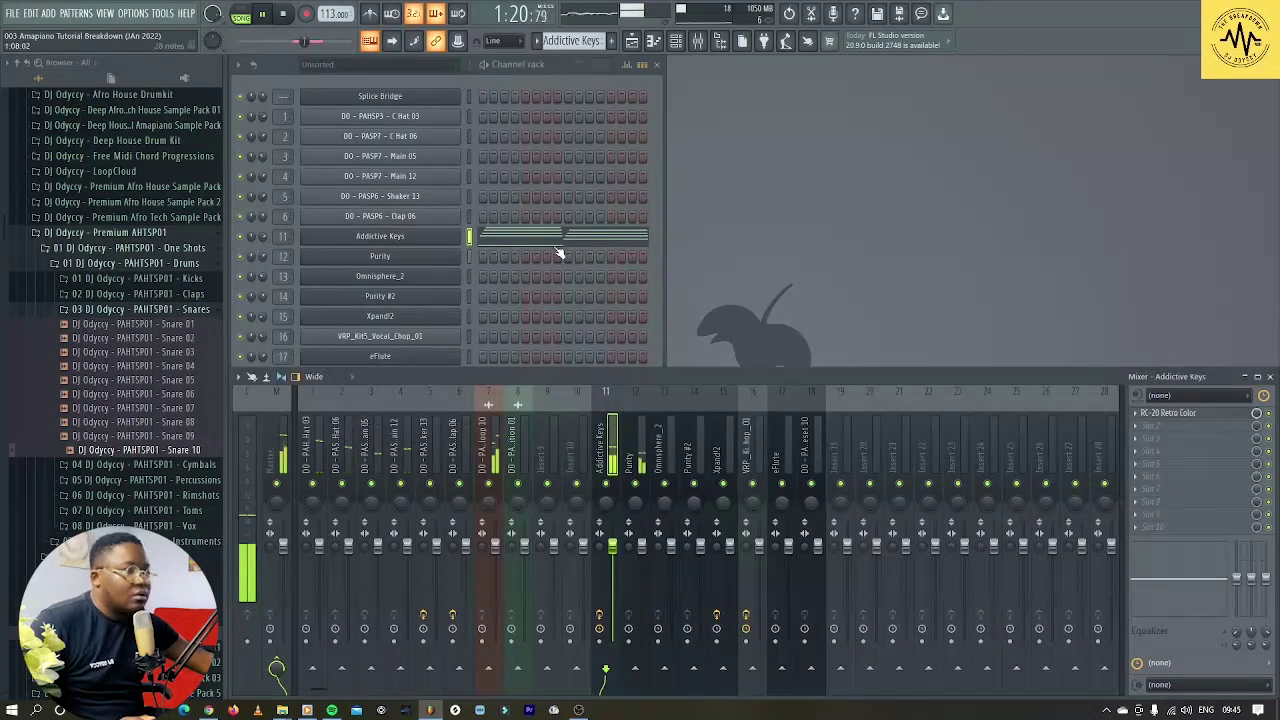
left_click(555, 242)
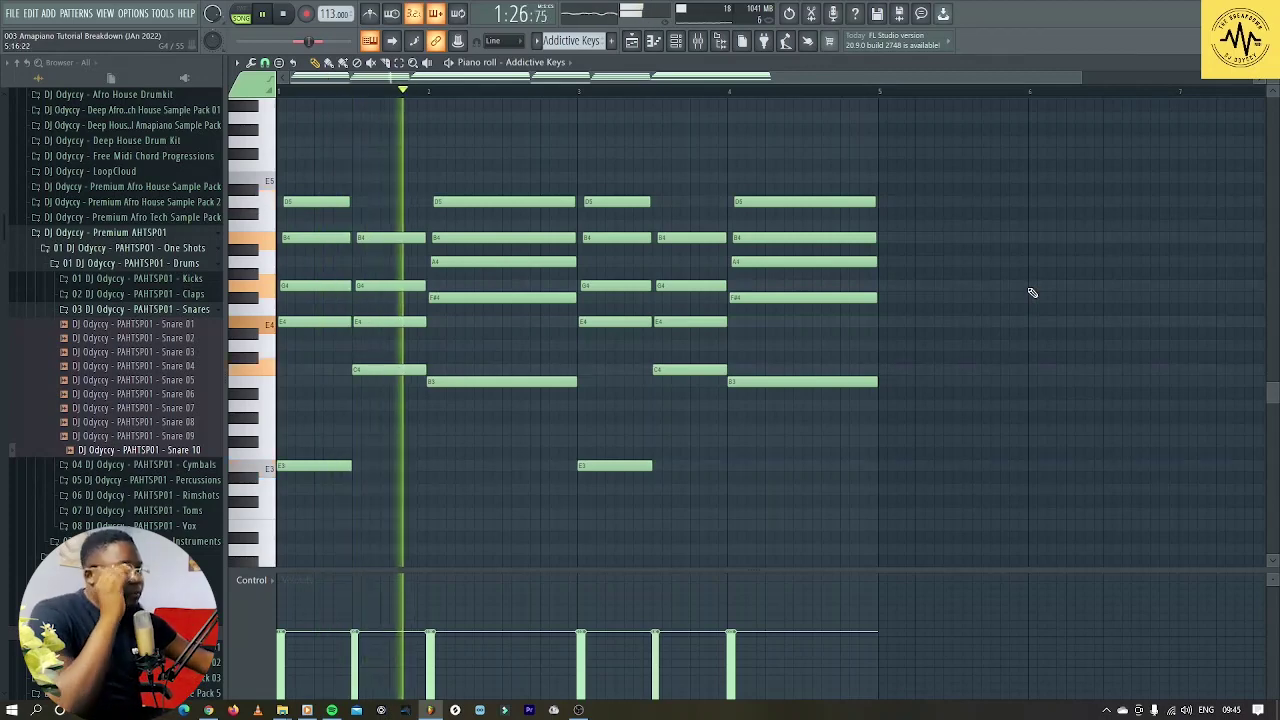
key("Escape")
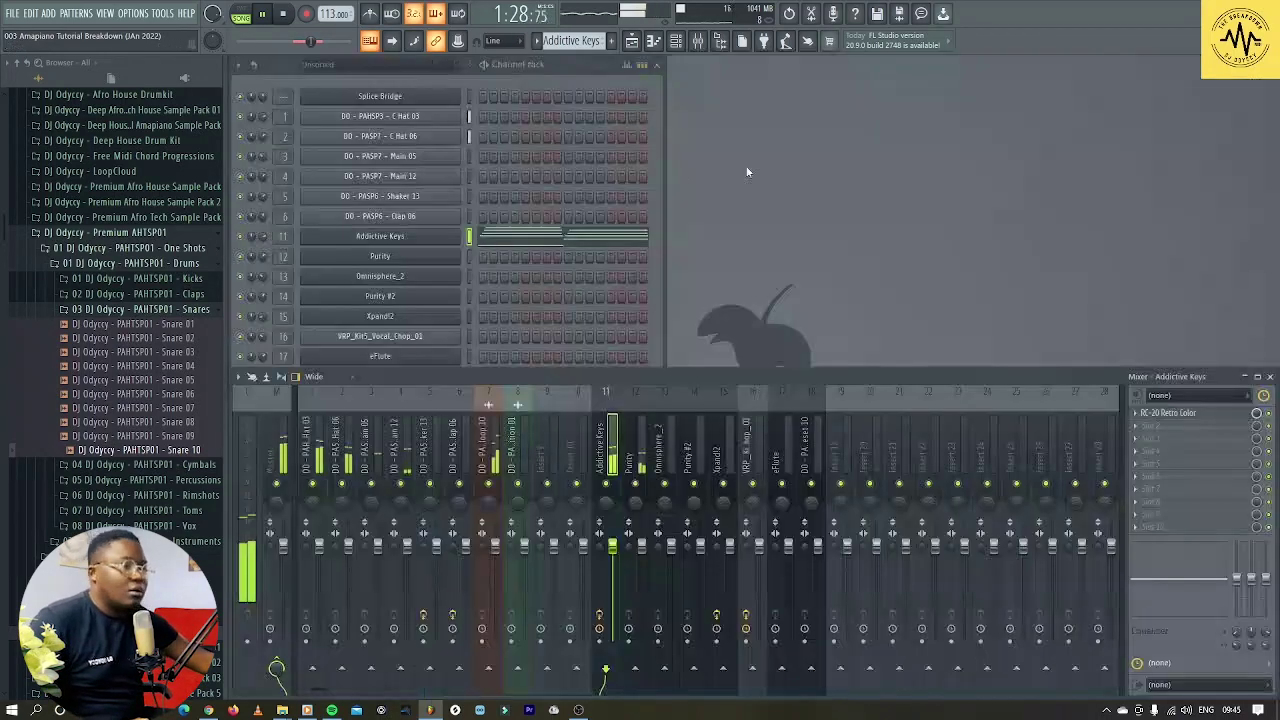
Unmute Track 15 with the Purity #2 pattern, and check the presets loaded in the Purity #2 instrument.
left_click(631, 42)
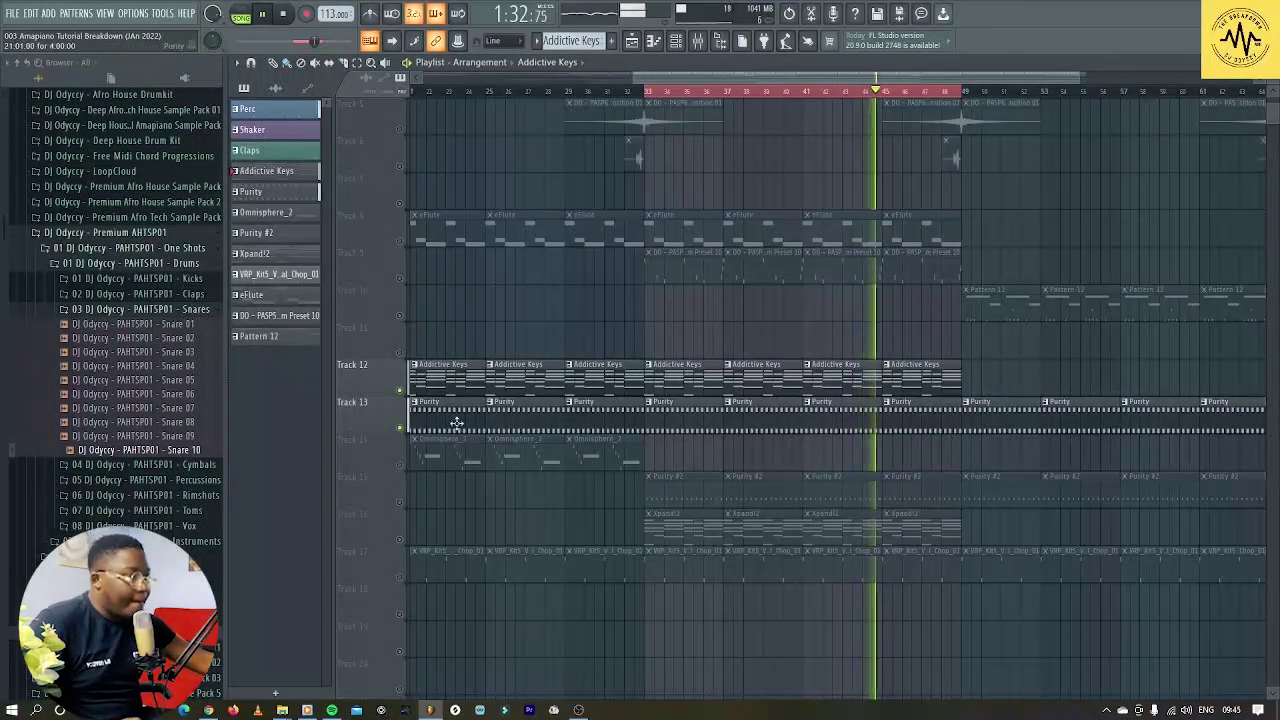
left_click(400, 502)
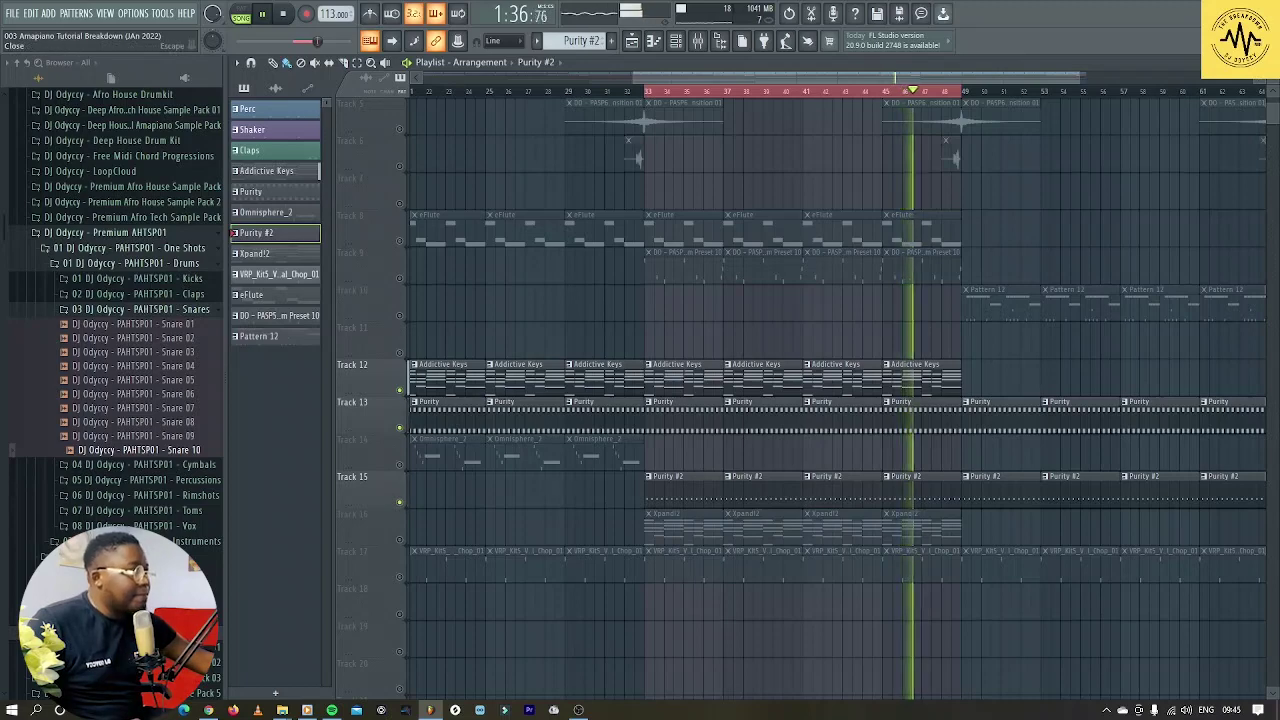
key("F5")
left_click(472, 296)
key("space")
left_click(403, 296)
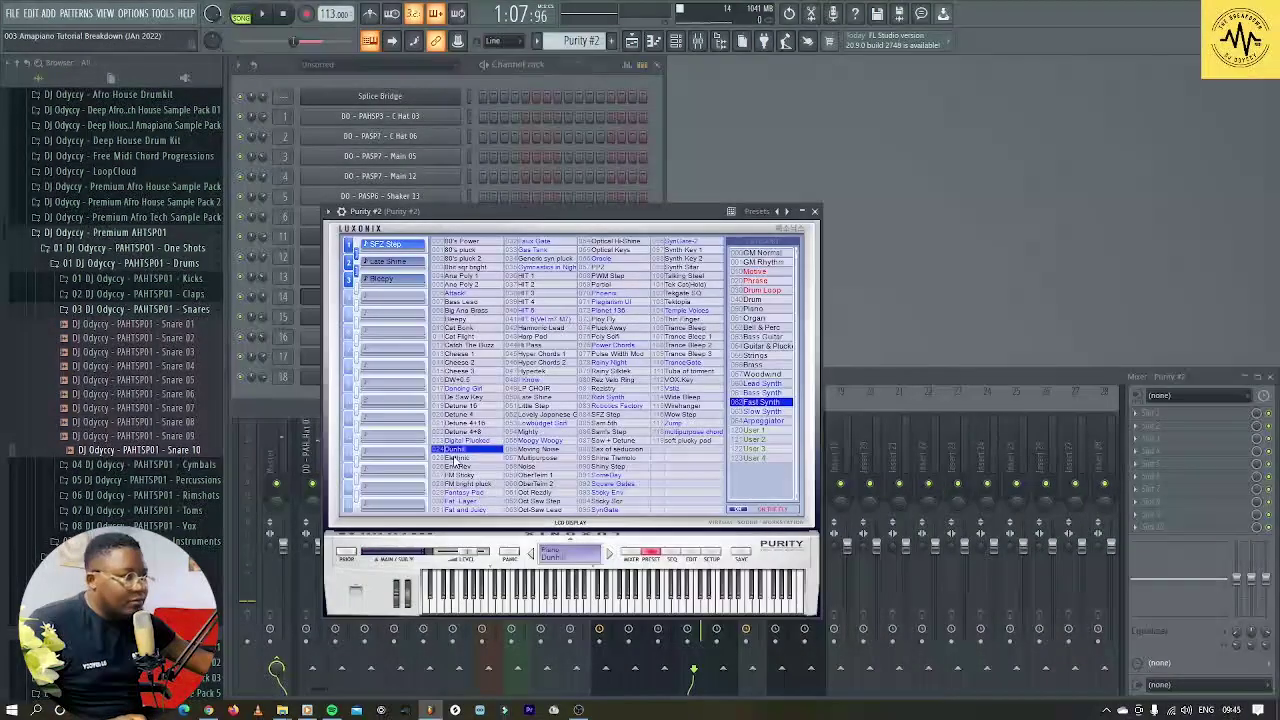
left_click(815, 212)
Play the song while examining the Purity #2 notes in the piano roll, and return to the channel rack.
key("space")
left_click(569, 302)
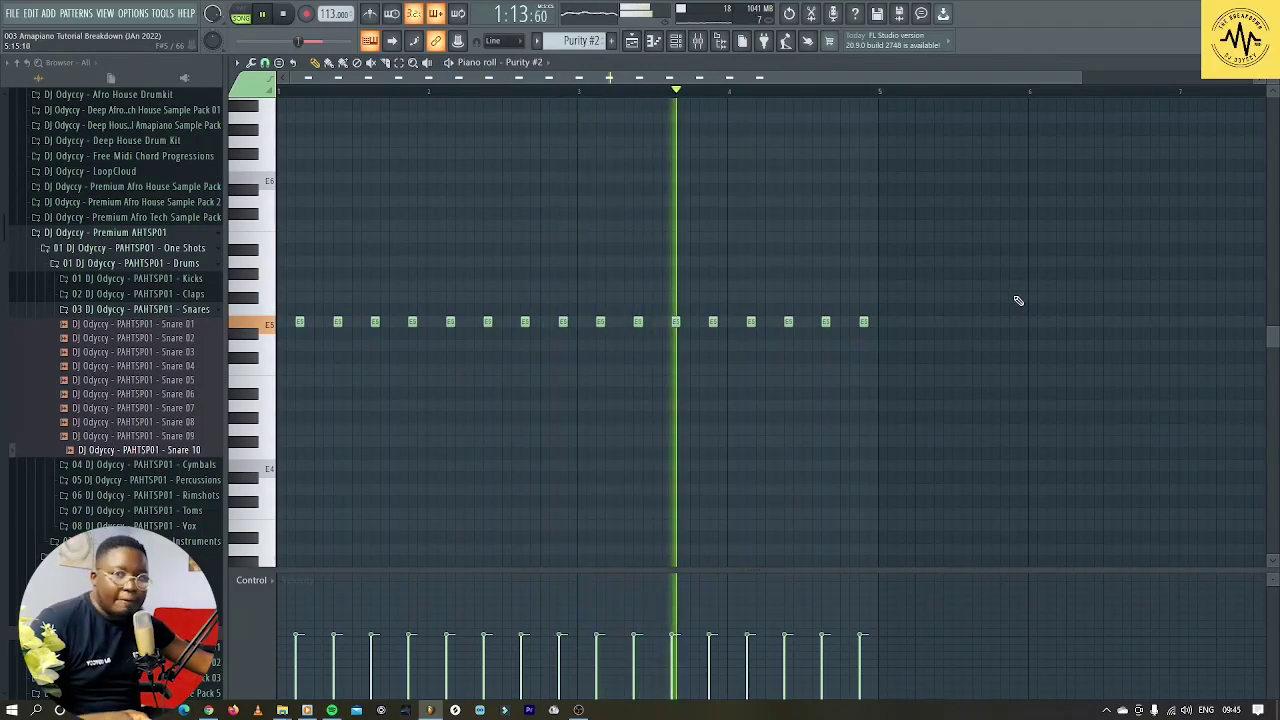
key("space")
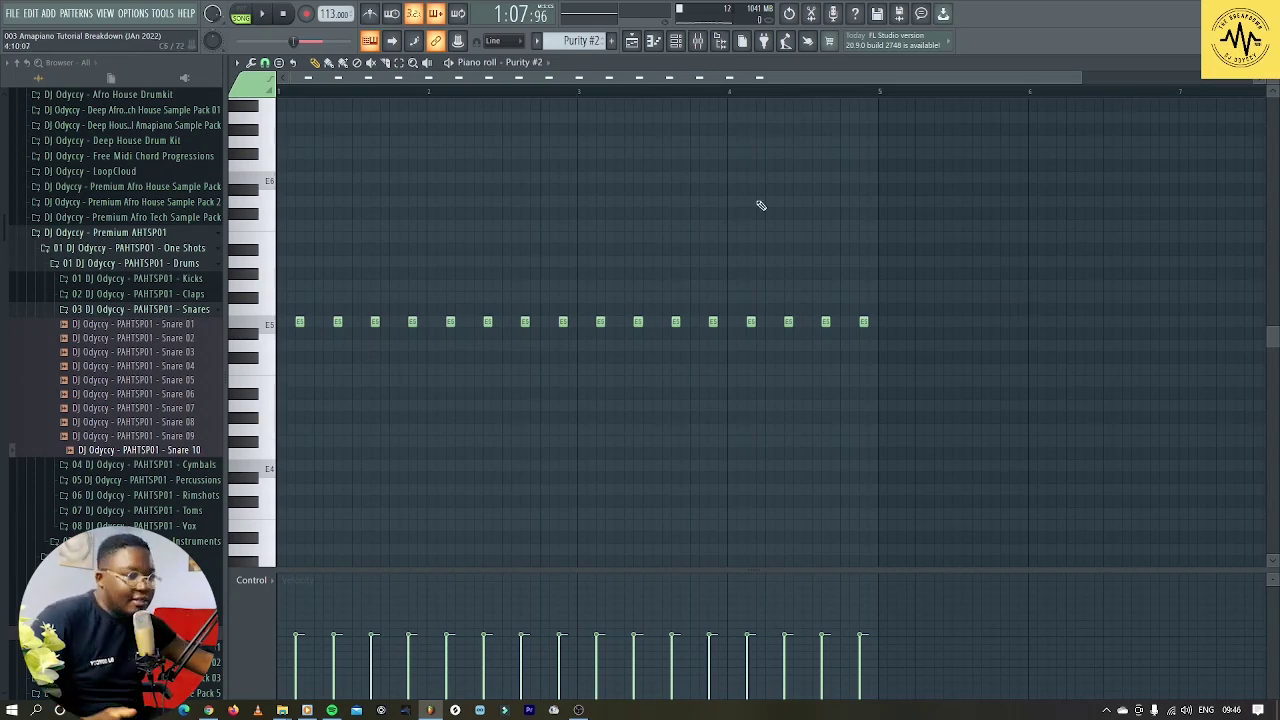
key("space")
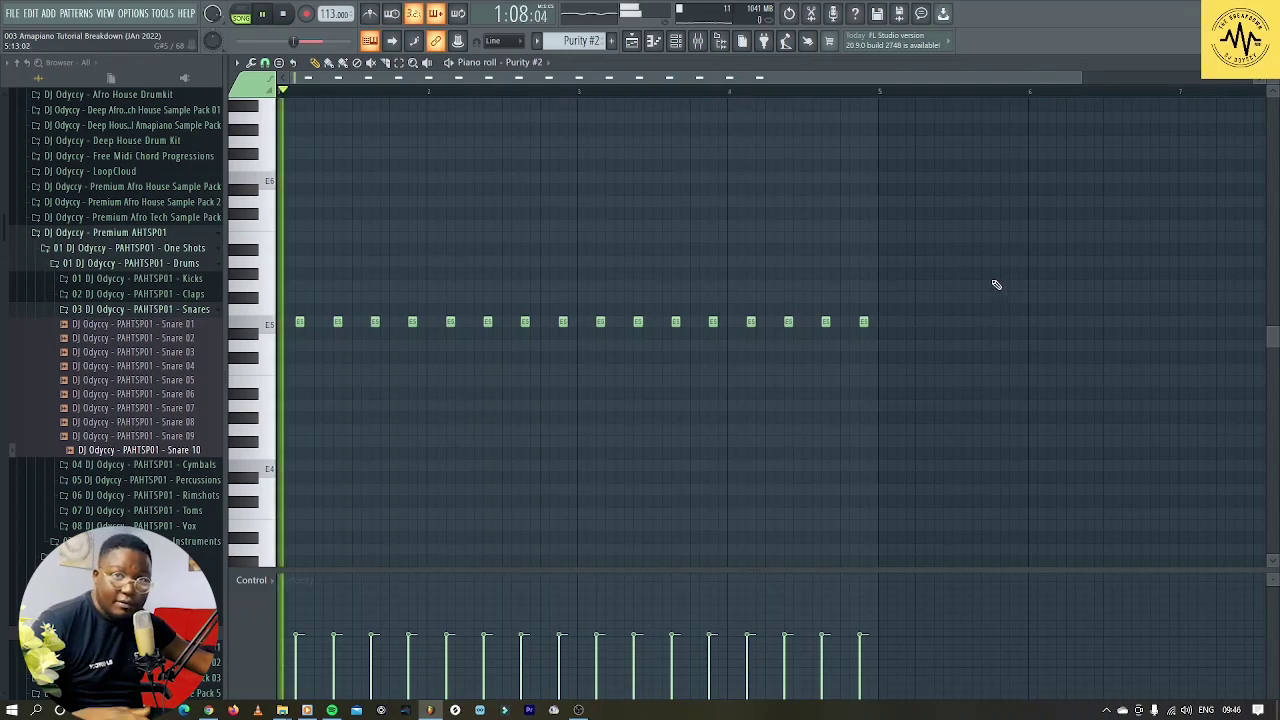
key("F7")
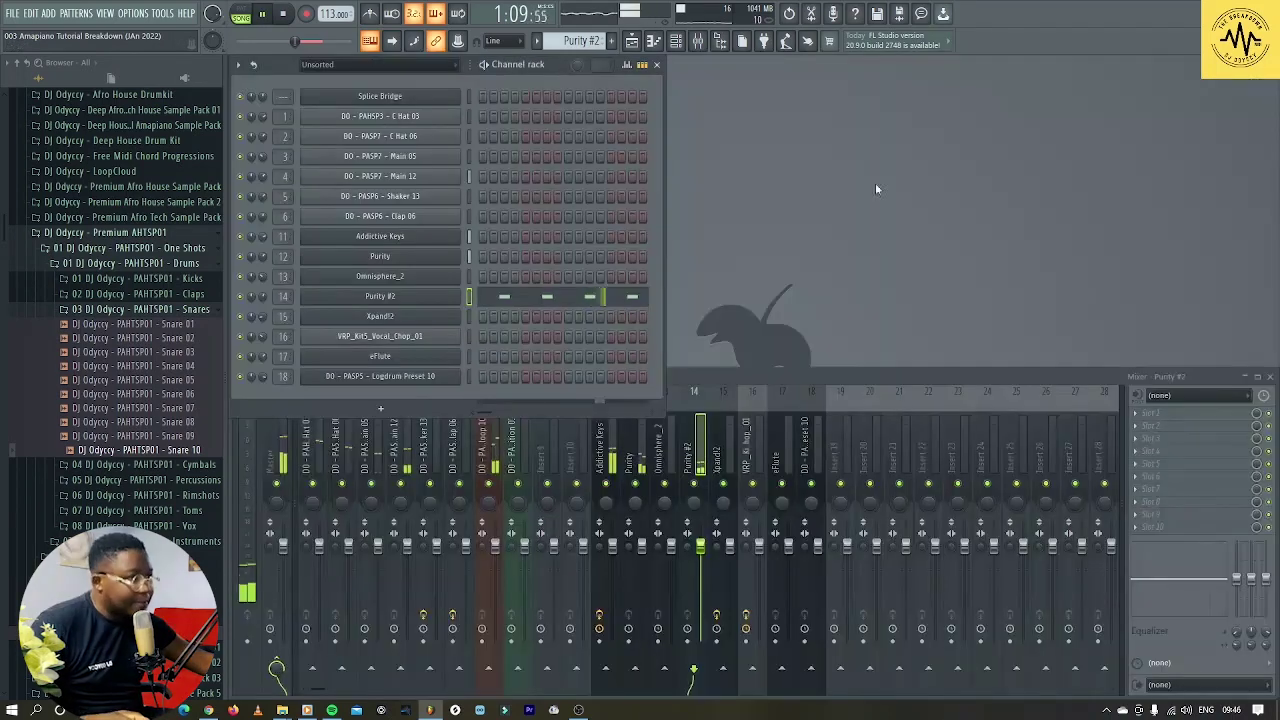
Unmute Track 16 in the playlist, select the Xpand!2 pattern and return to the channel rack.
left_click(631, 40)
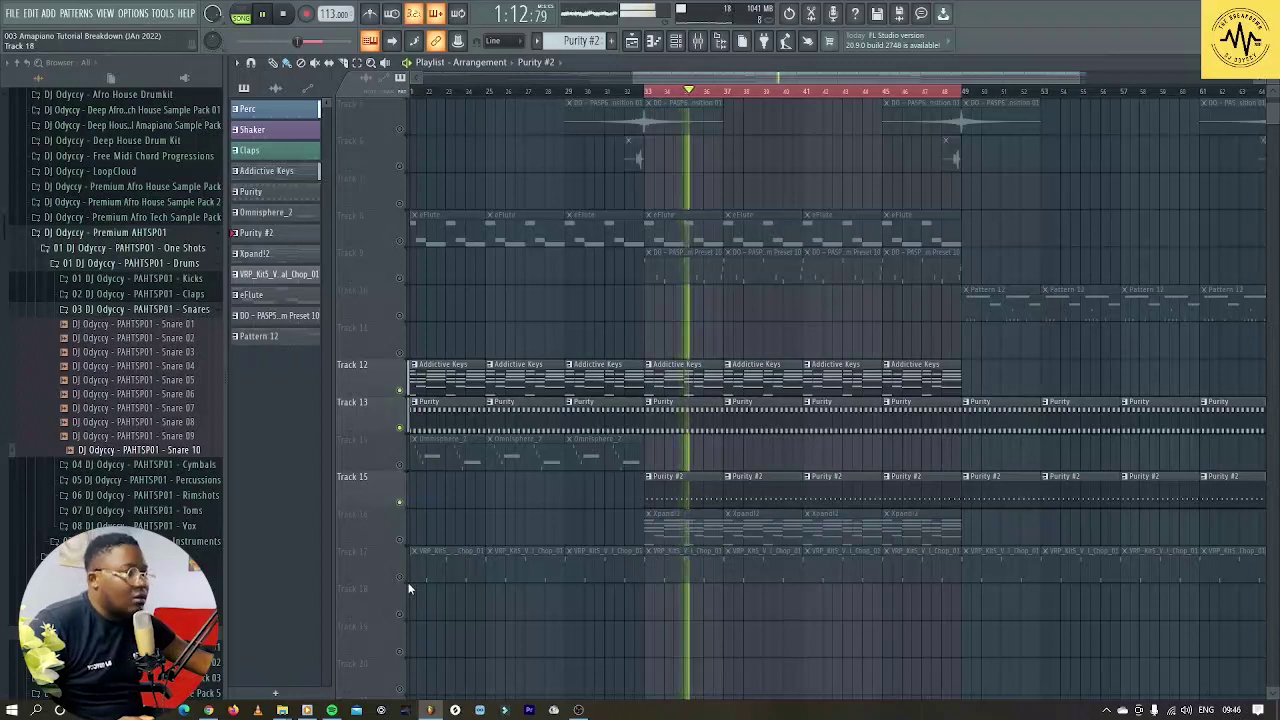
left_click(399, 540)
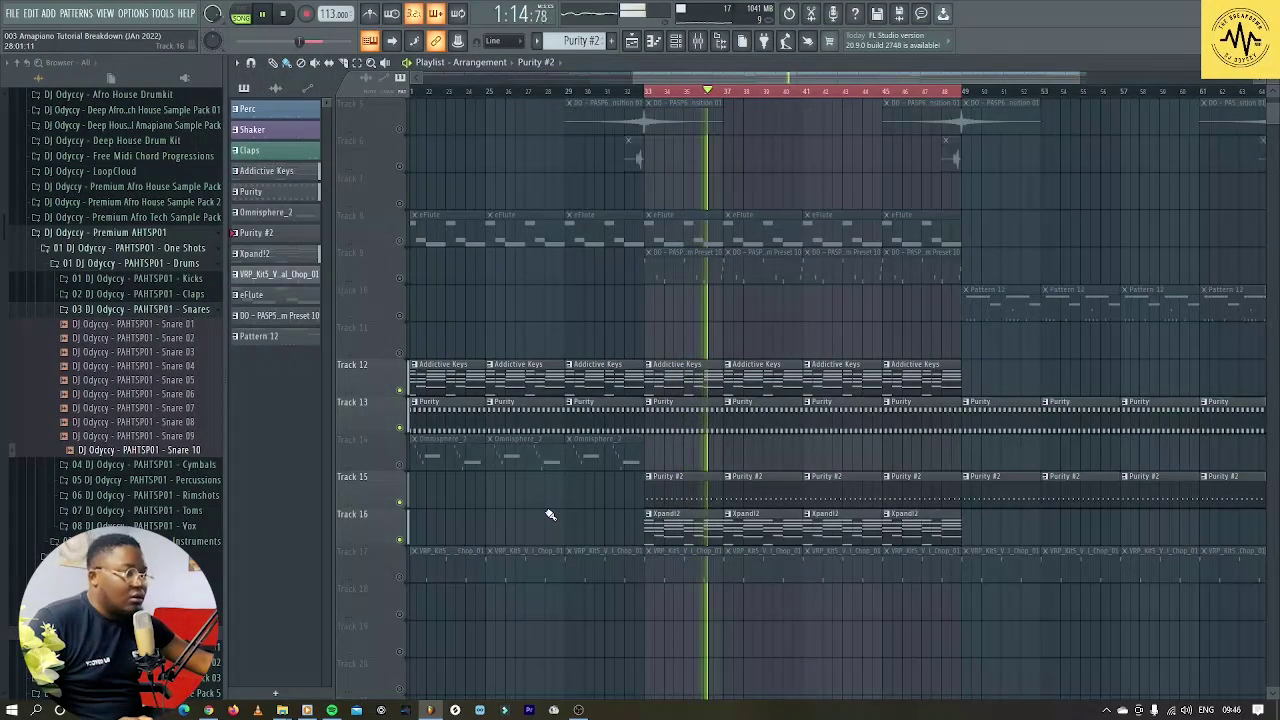
left_click(691, 535)
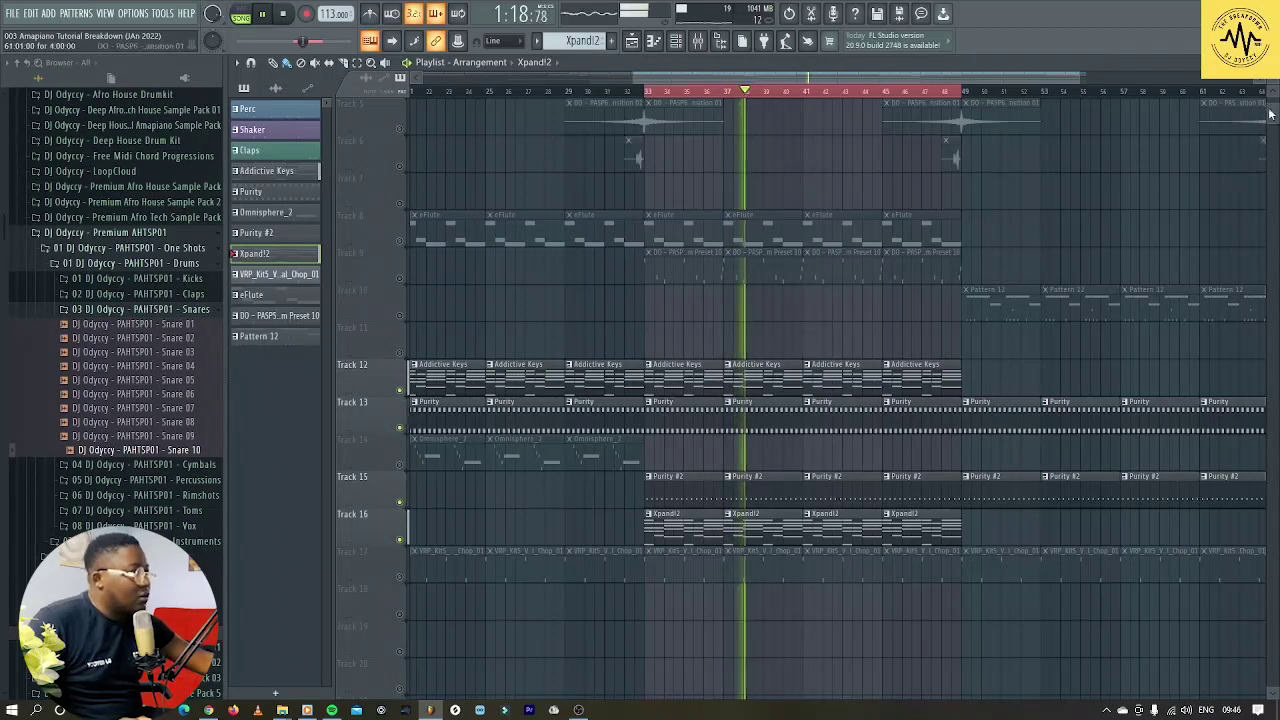
left_click(1268, 62)
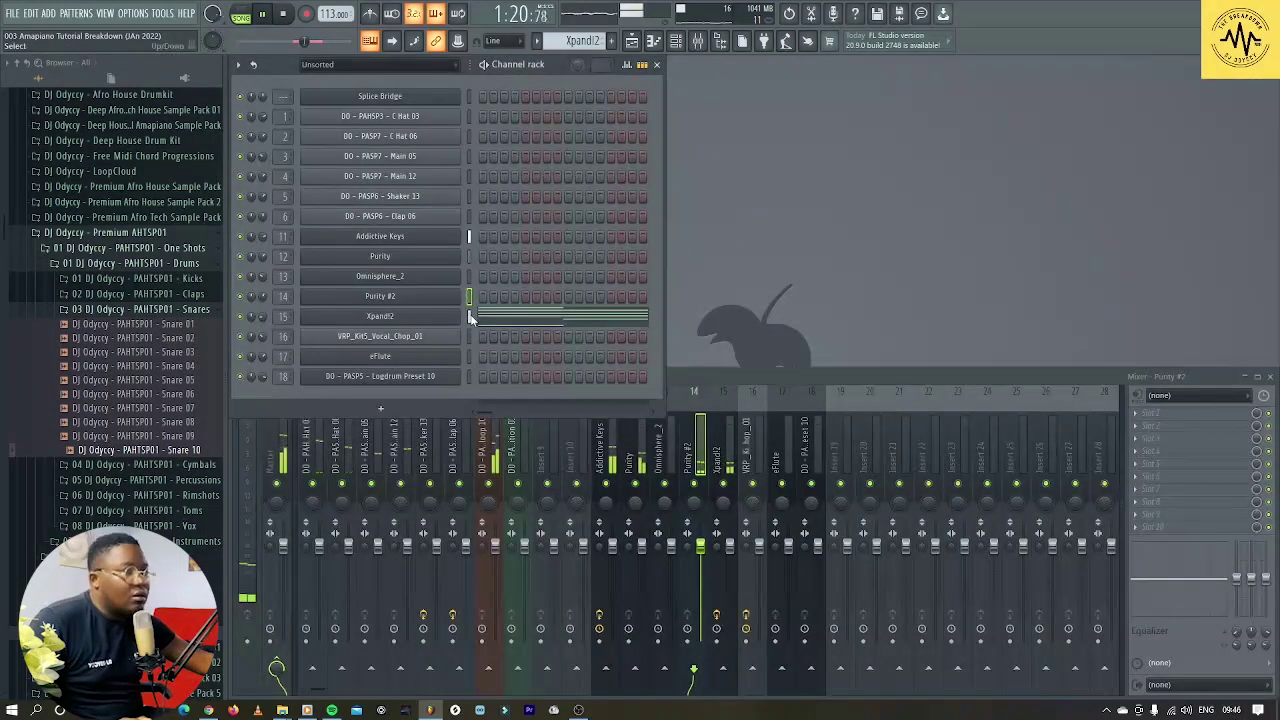
Examine the Xpand!2 chord notes in the piano roll and the preset loaded in the Xpand!2 instrument.
left_click(517, 320)
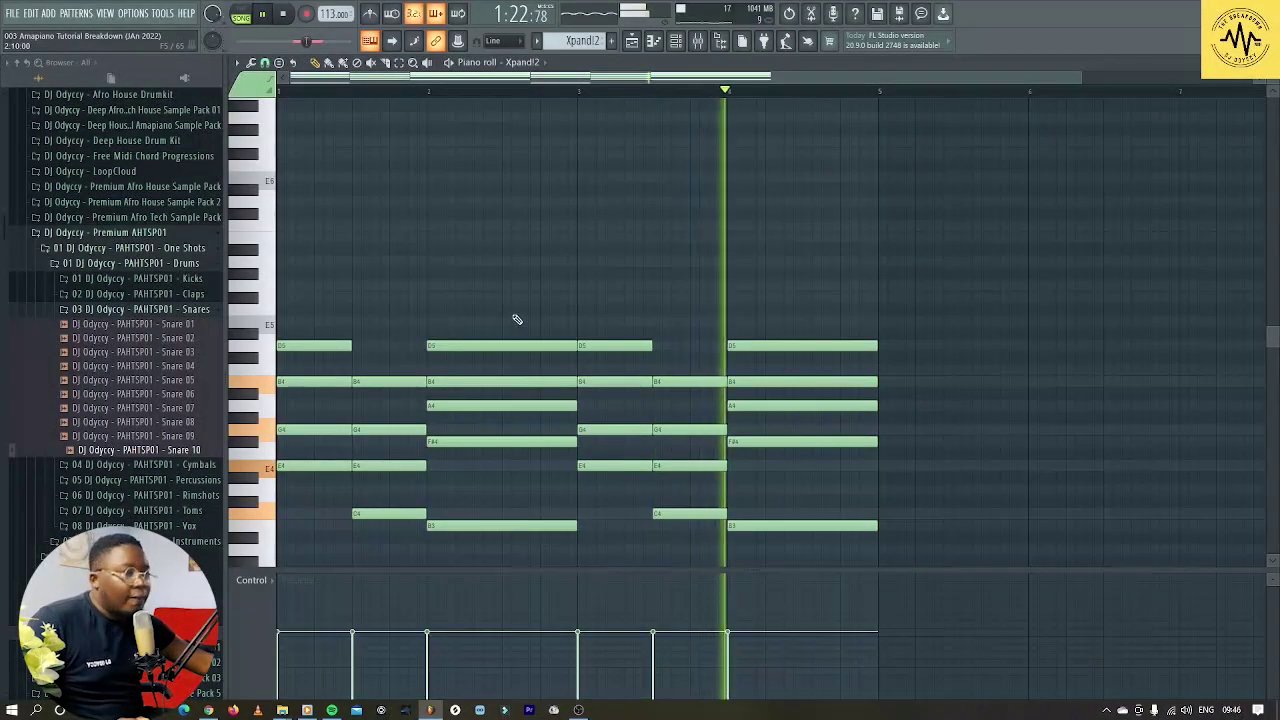
scroll(1146, 358, "down", 5)
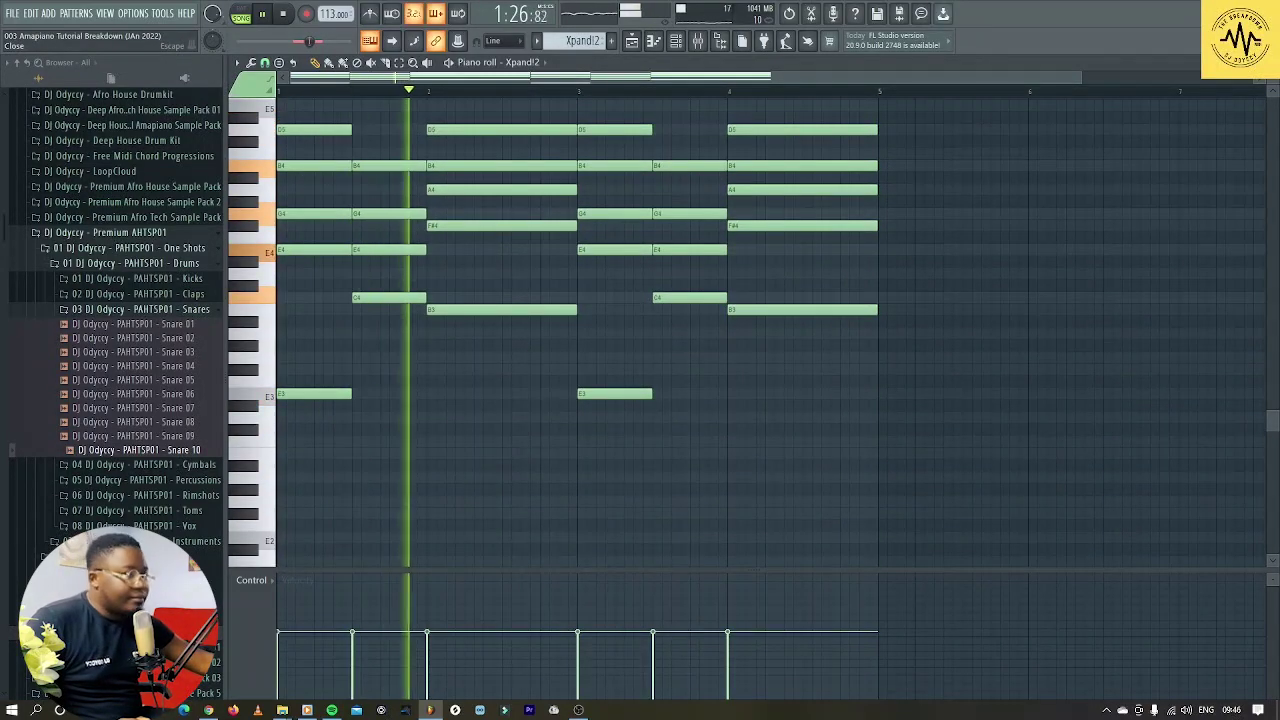
key("F7")
left_click(381, 317)
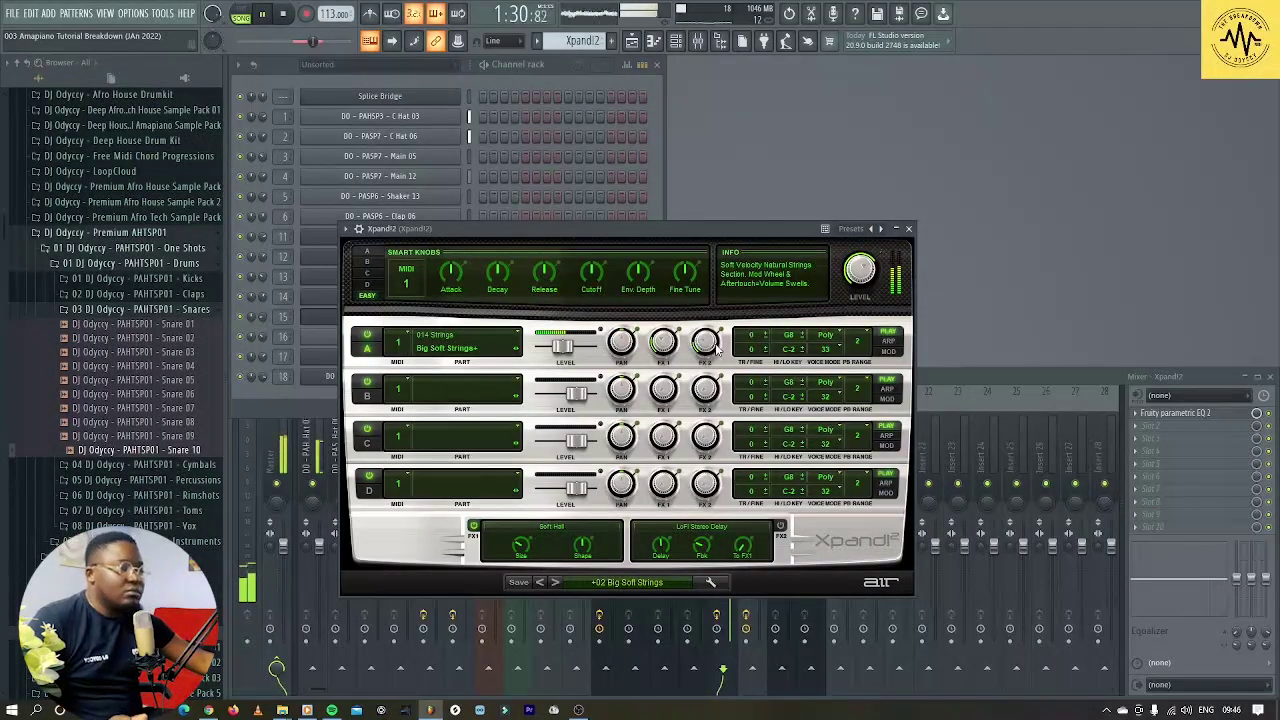
left_click(908, 229)
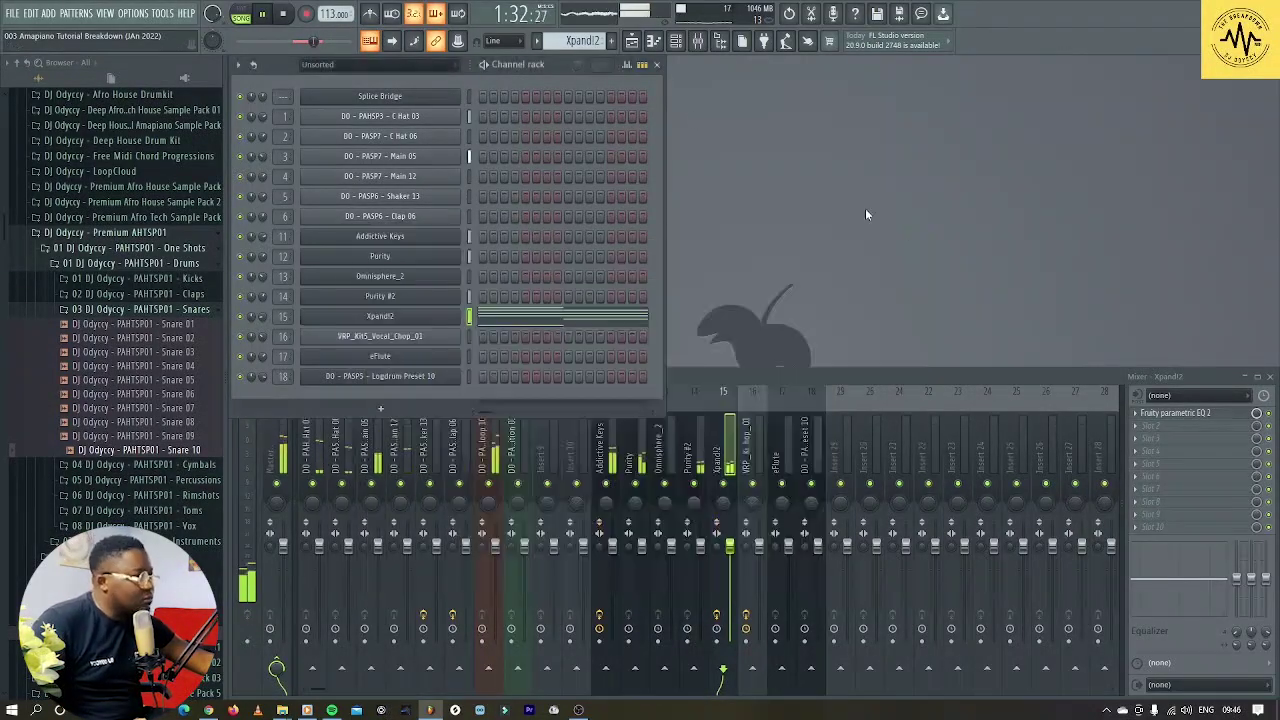
Return to the playlist, unmute Track 14 and select its Omnisphere_2 pattern.
left_click(633, 44)
left_click_drag(637, 76, 614, 104)
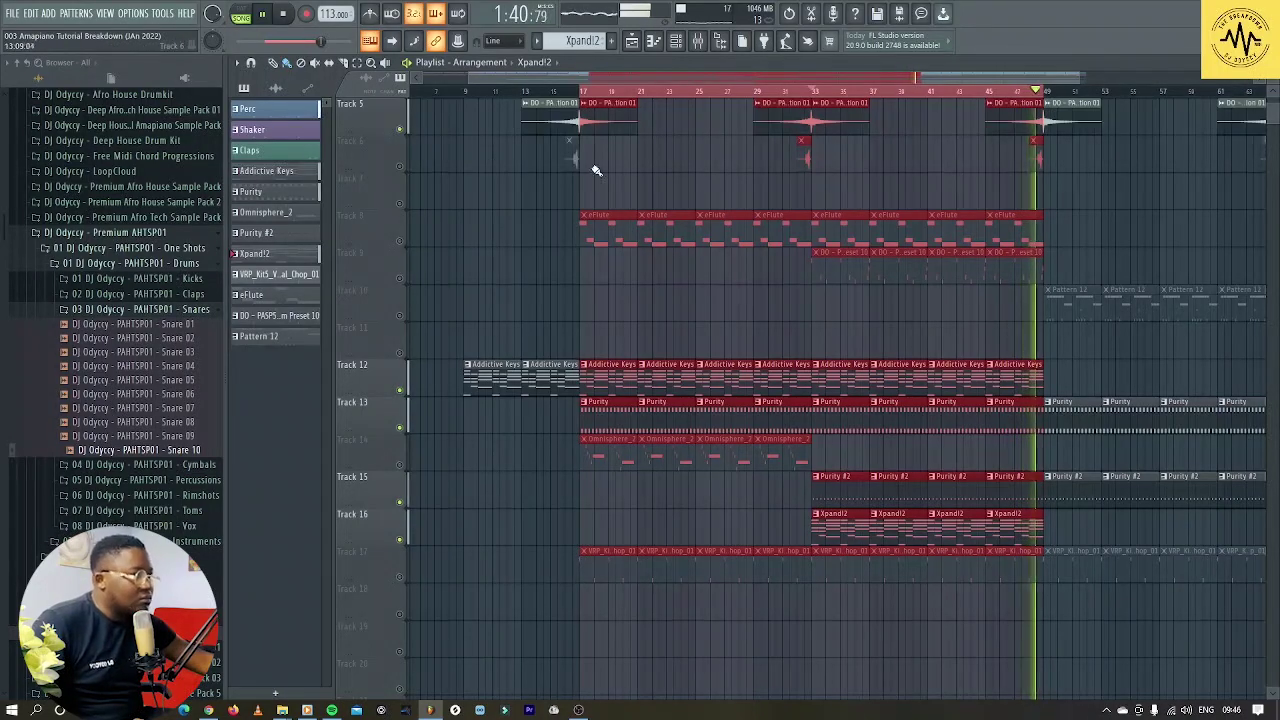
left_click(757, 163)
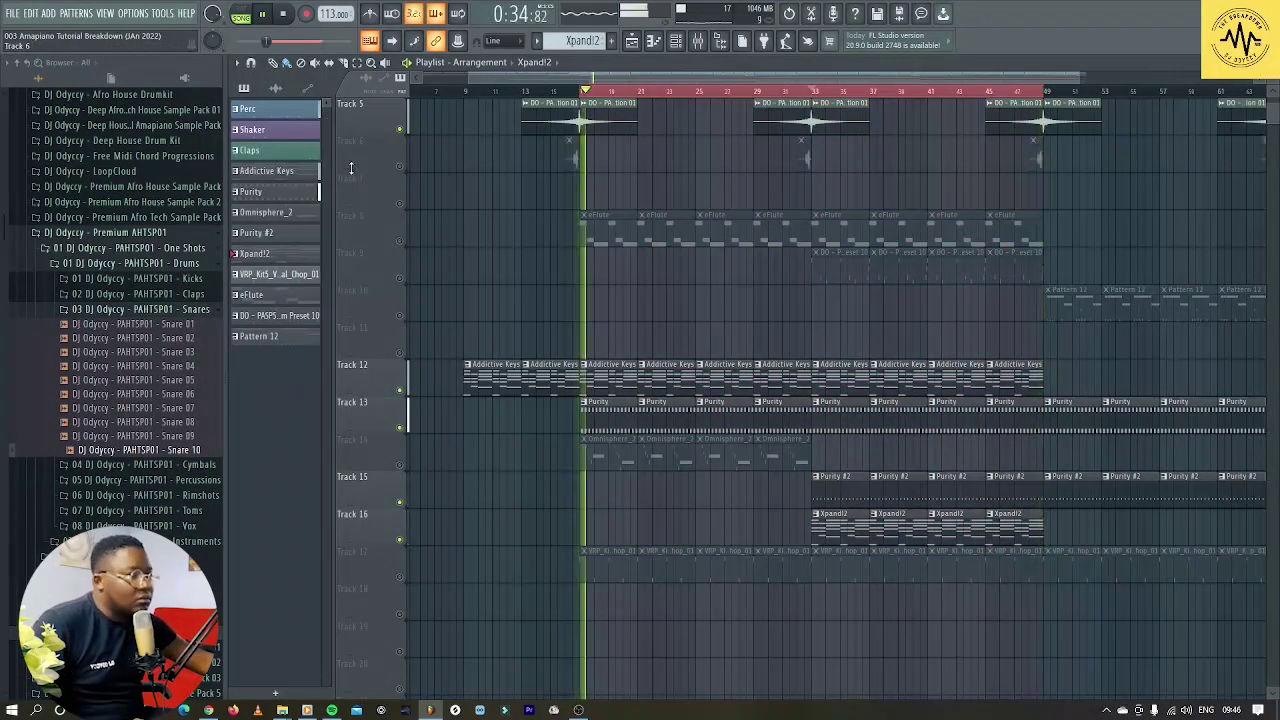
left_click(399, 466)
left_click(621, 457)
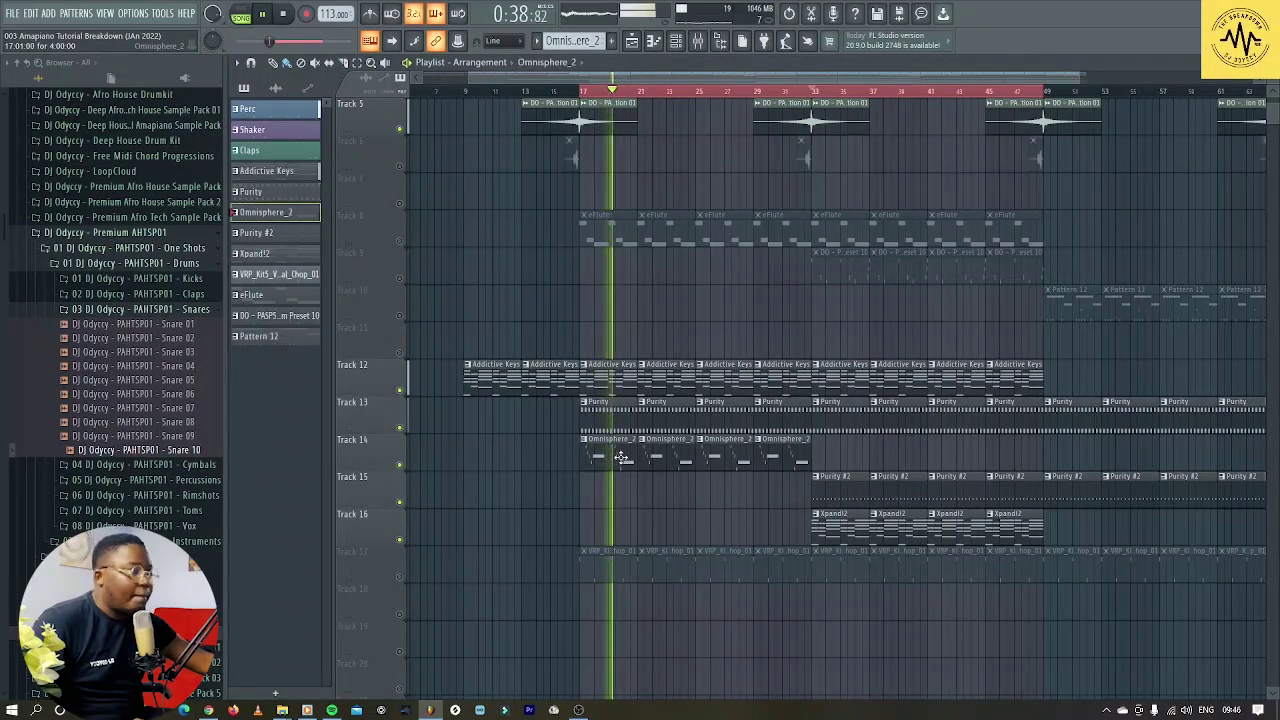
Examine the Omnisphere_2 melody notes in the piano roll and the loaded guitar patch in its patch browser.
key("F5")
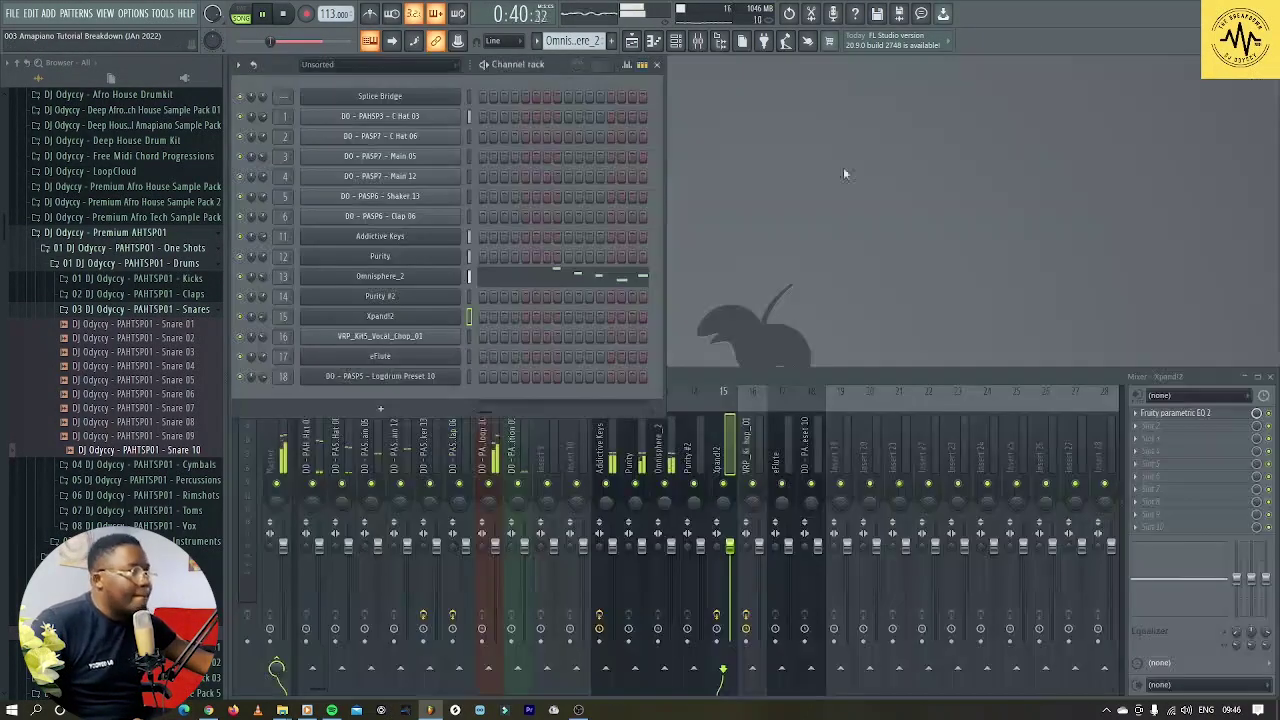
left_click(528, 280)
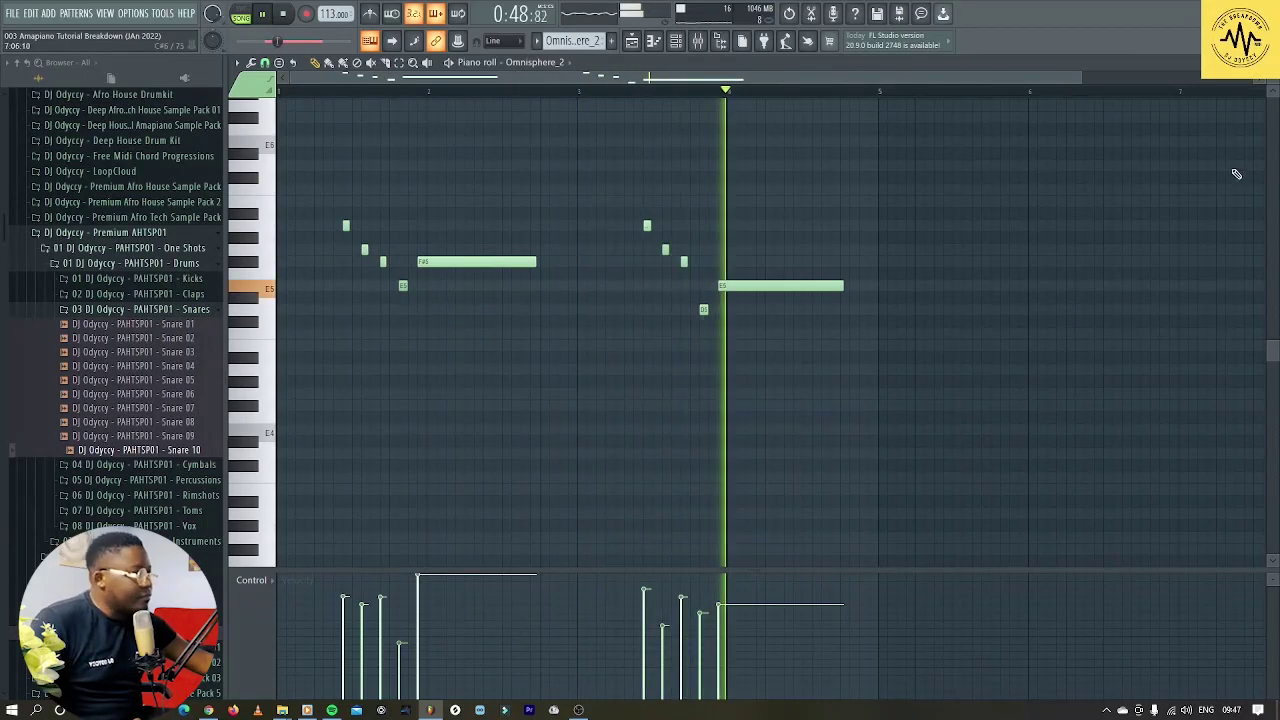
left_click(1262, 64)
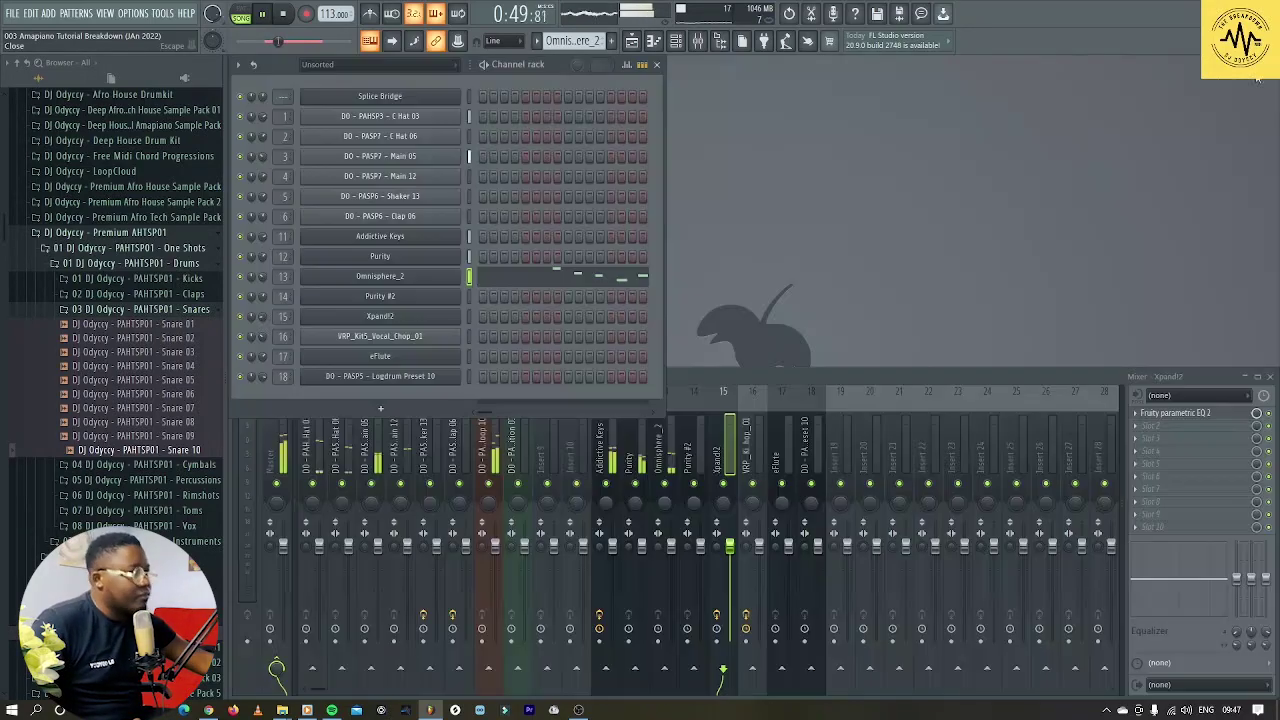
left_click(412, 278)
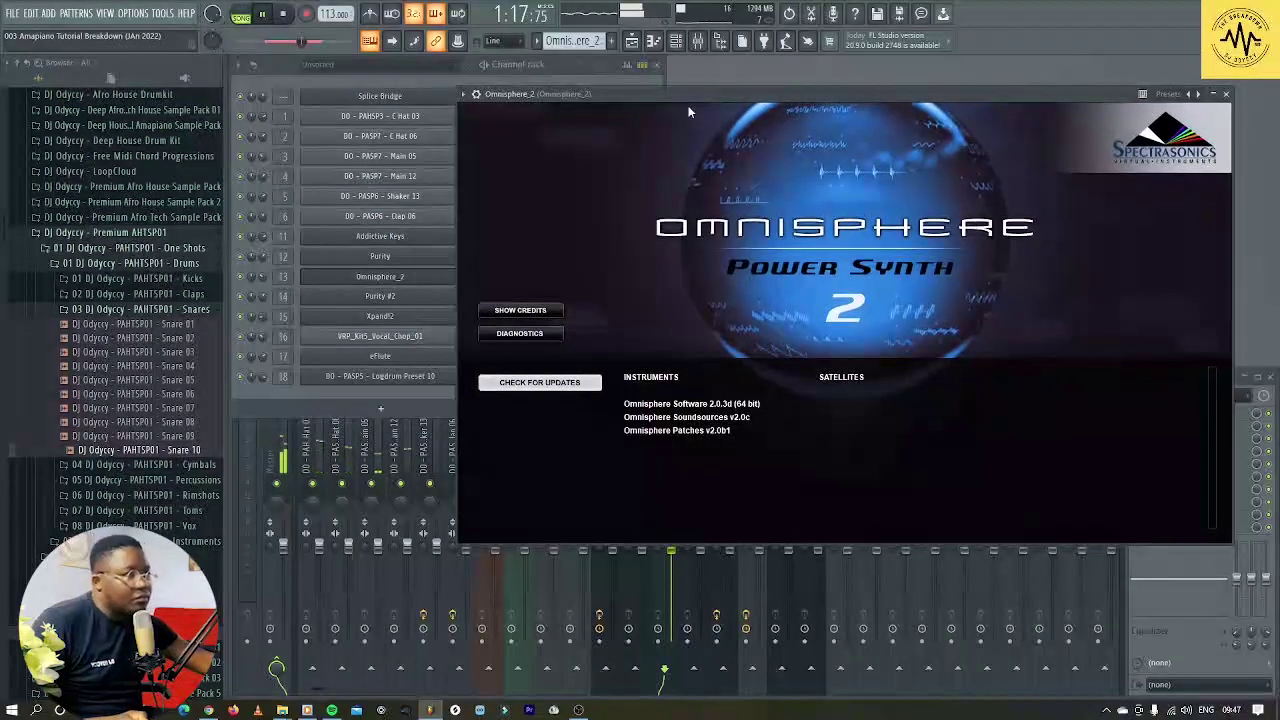
left_click(826, 311)
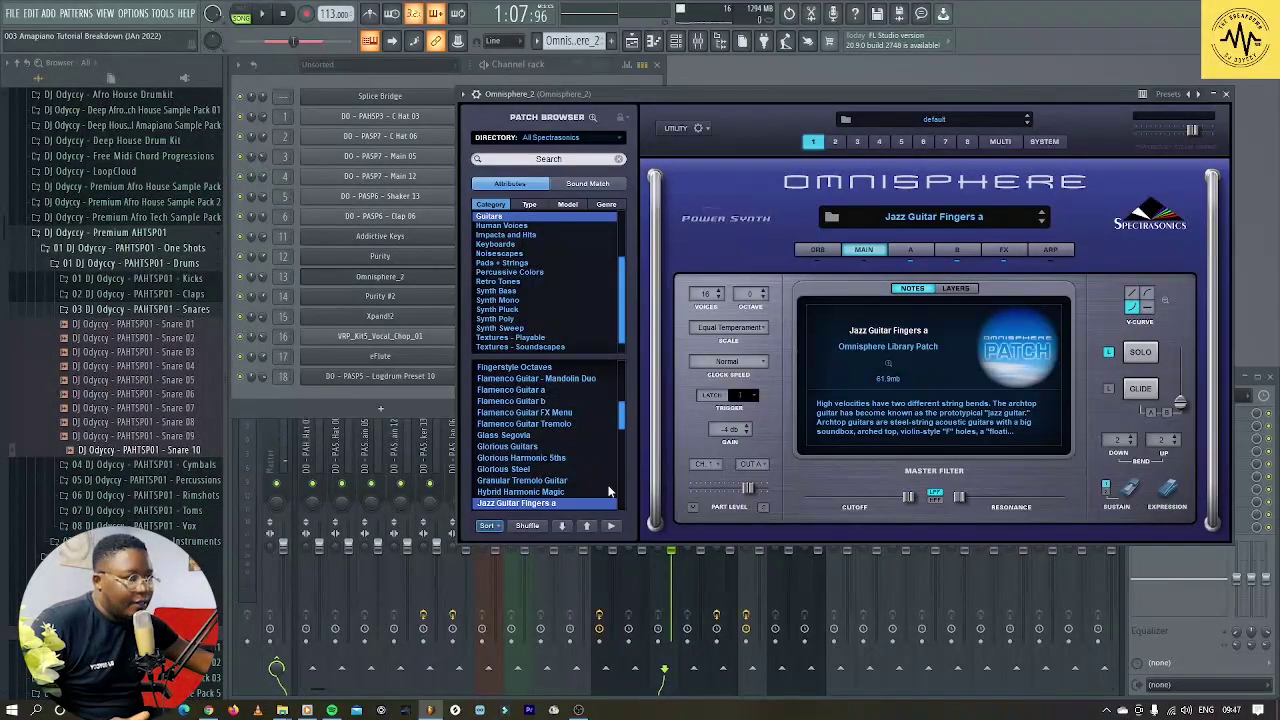
left_click_drag(620, 423, 618, 437)
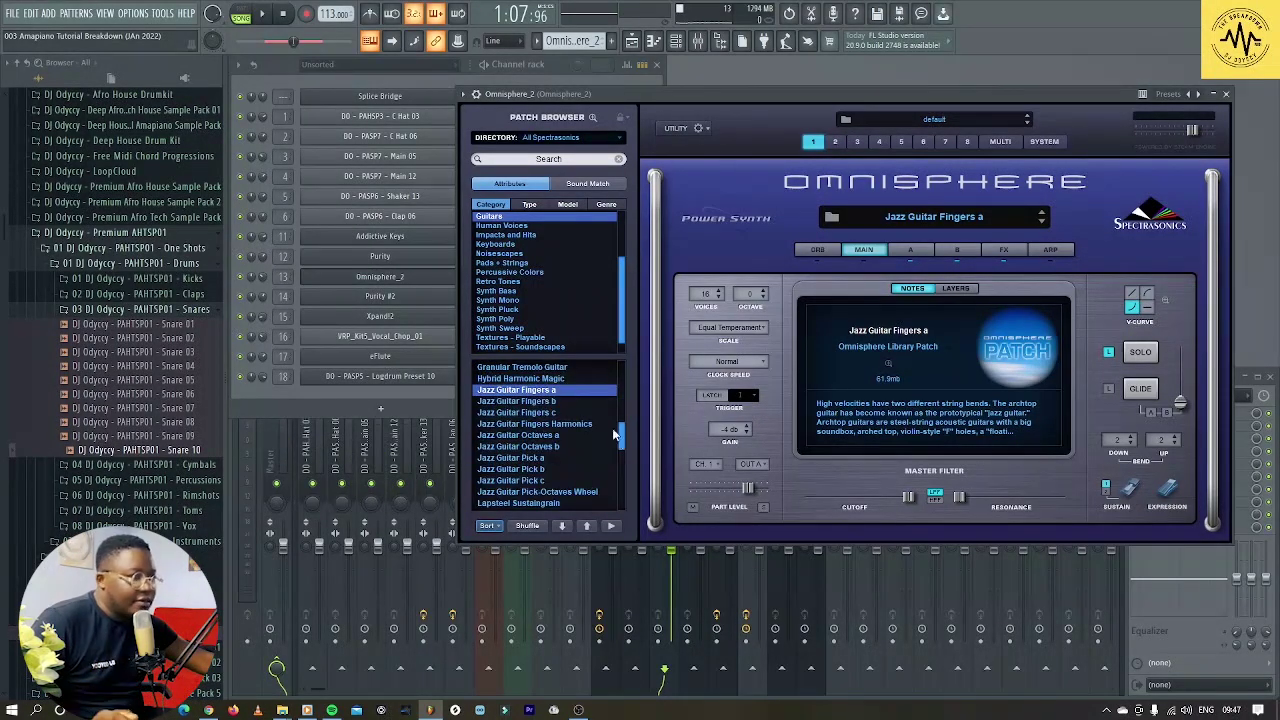
left_click(1227, 95)
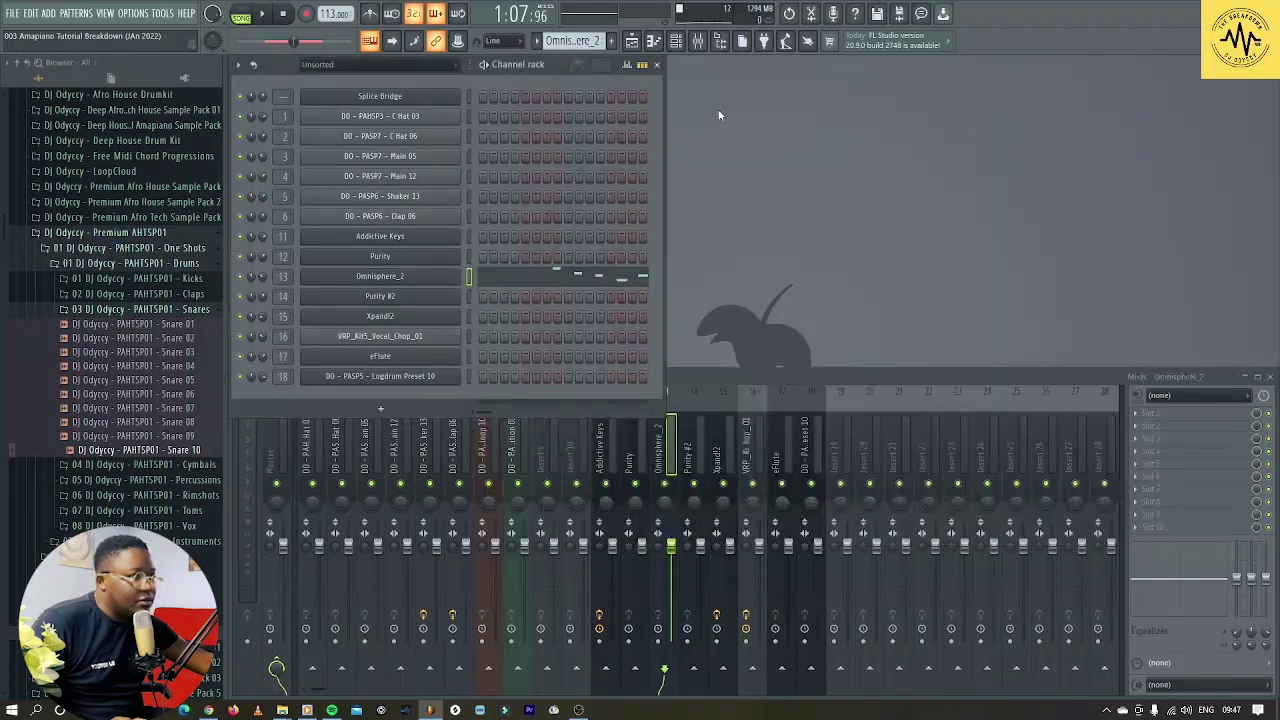
Play the arrangement from bar 17 and watch the Omnisphere_2 level in the mixer, stopping playback when done.
left_click(648, 41)
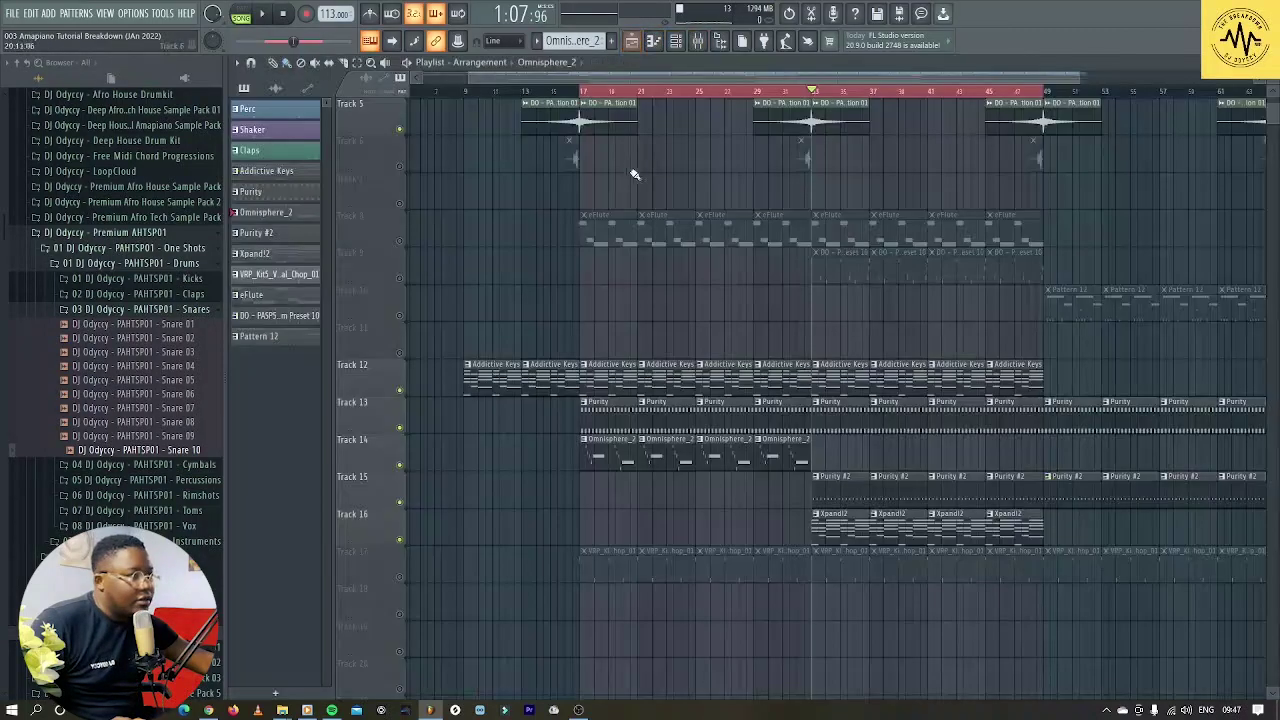
left_click(585, 92)
key("space")
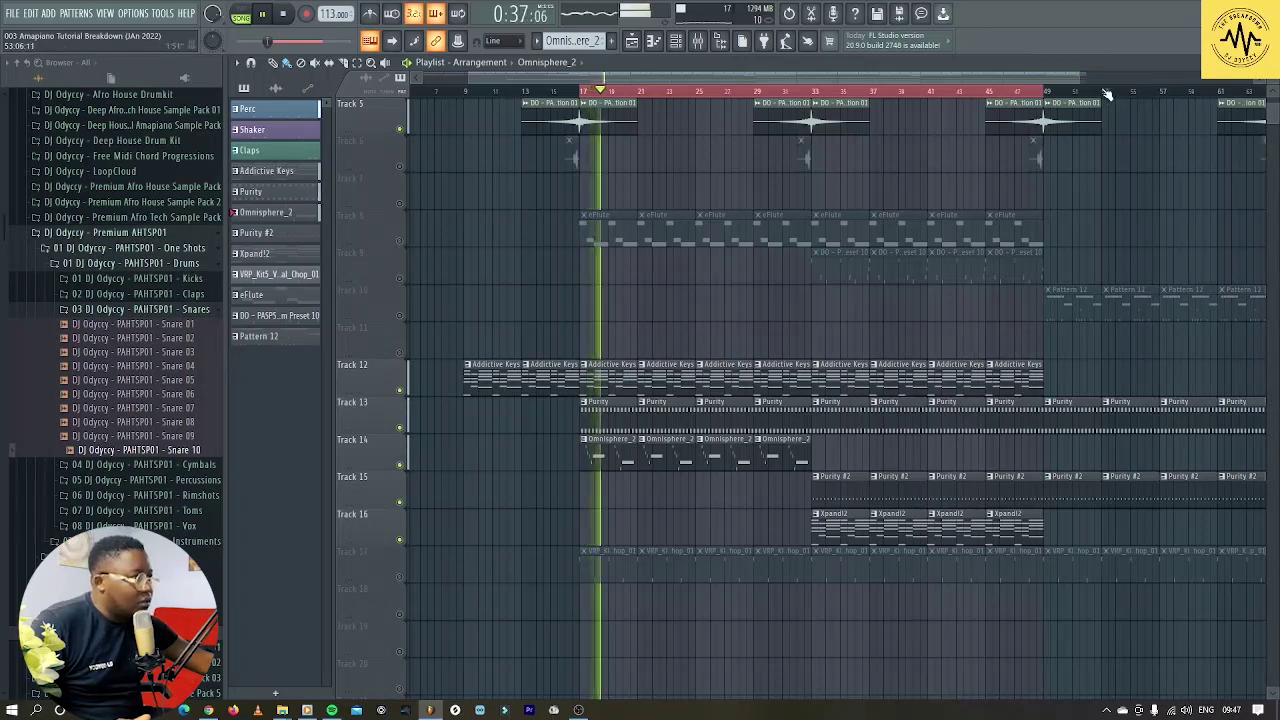
scroll(1083, 85, "down", 2)
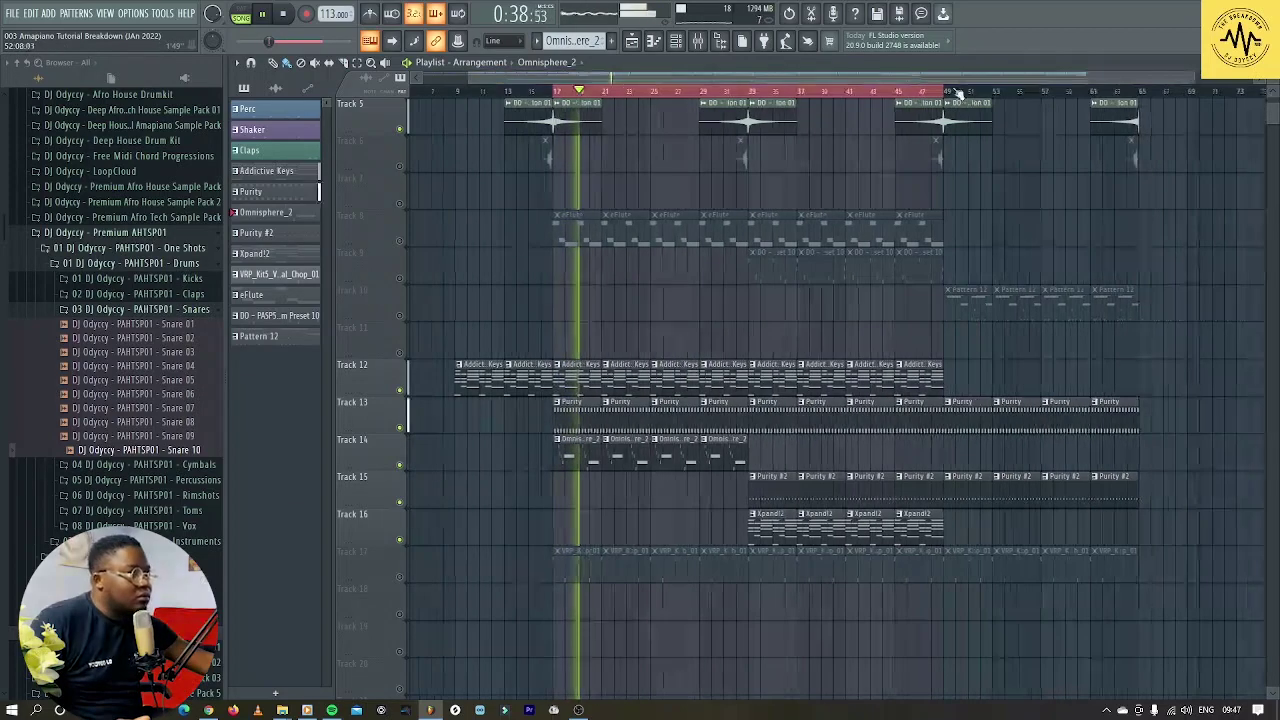
left_click(697, 41)
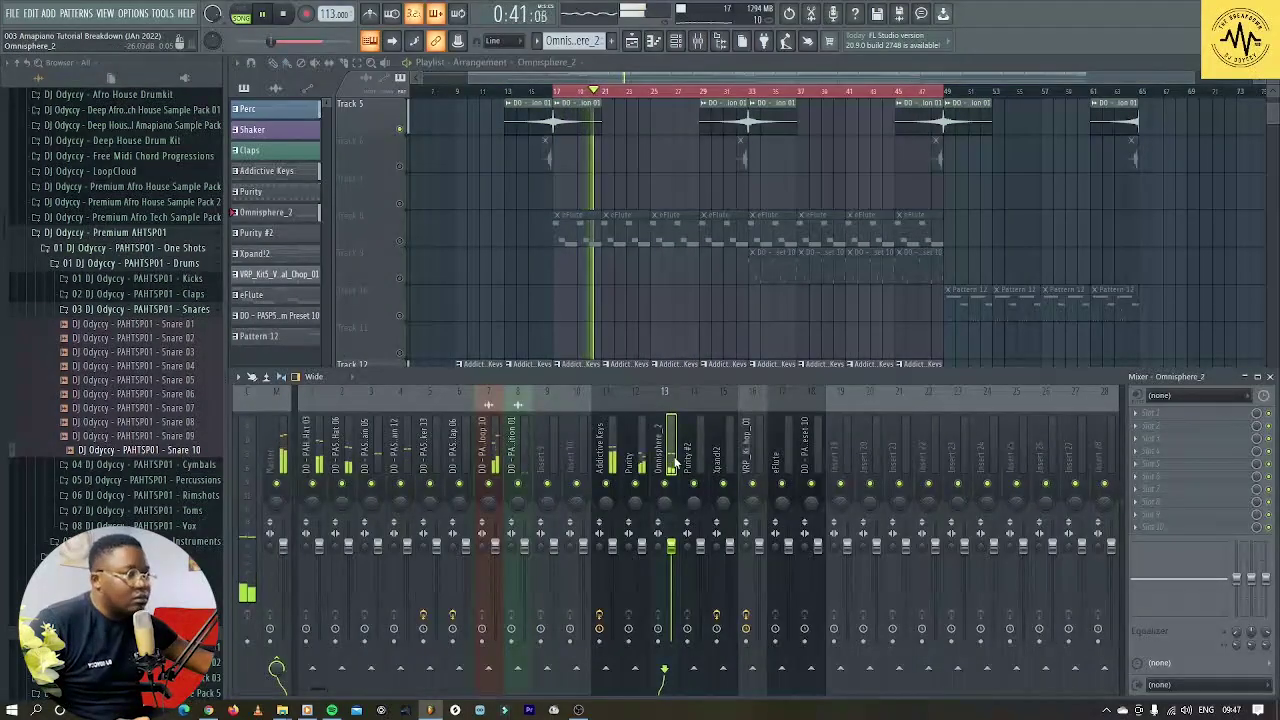
key("space")
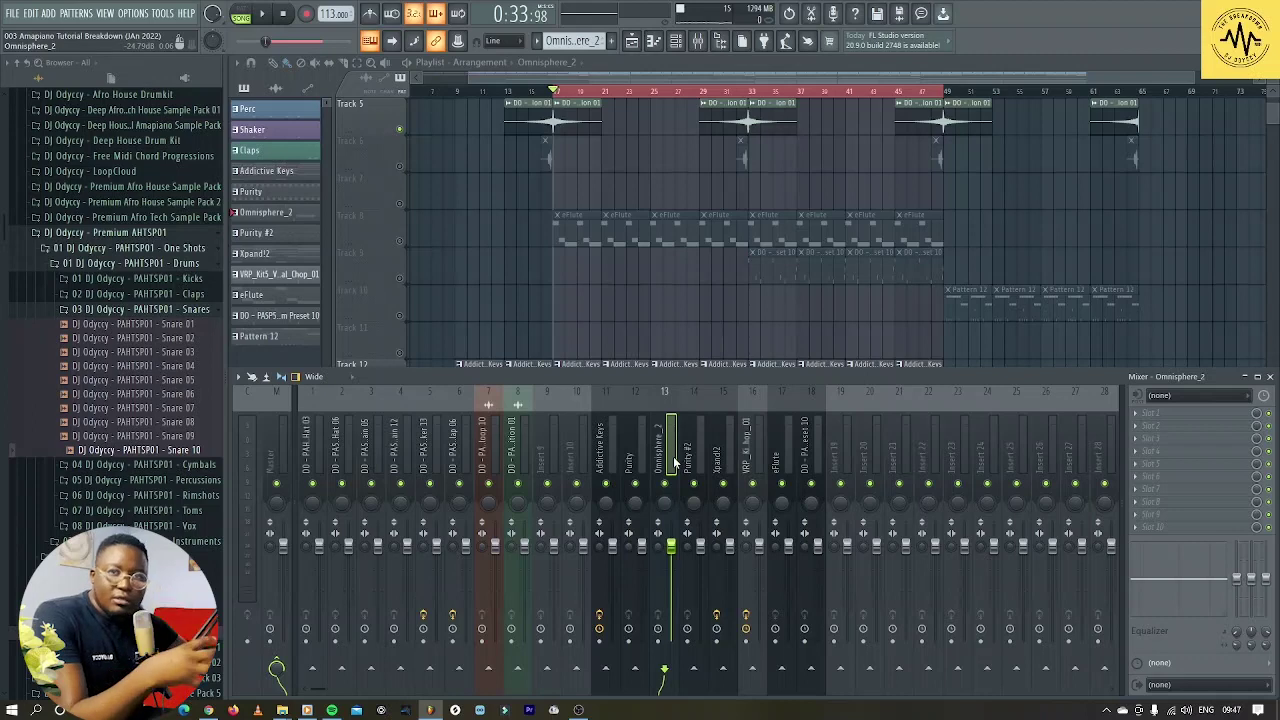
Inspect the RC-20 Retro Color effect settings on the Addictive Keys mixer track.
left_click(606, 465)
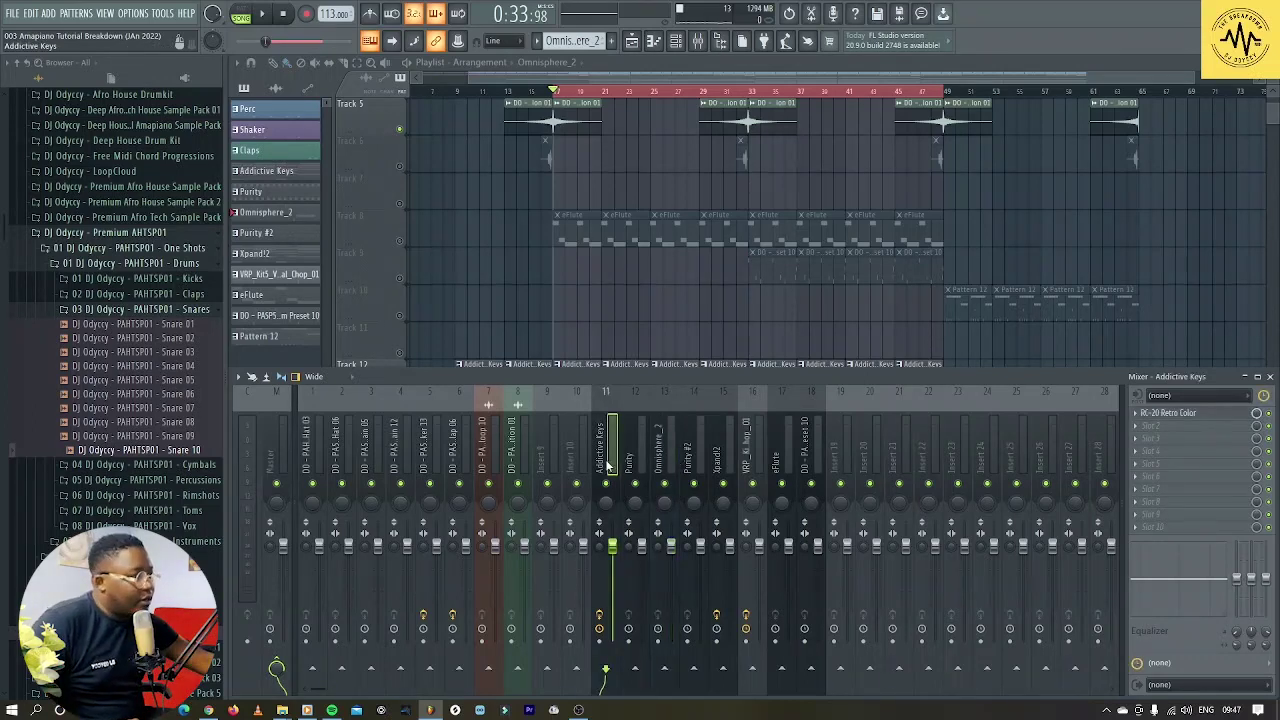
left_click(1196, 414)
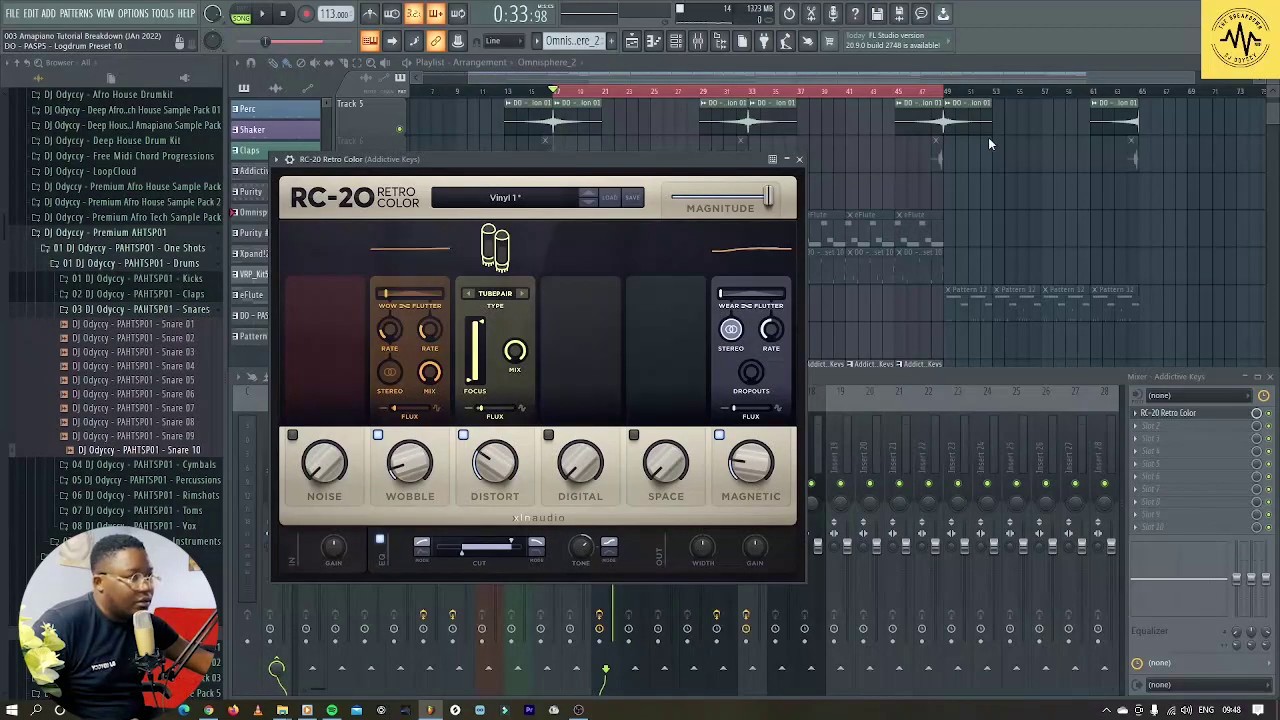
left_click_drag(700, 163, 1065, 100)
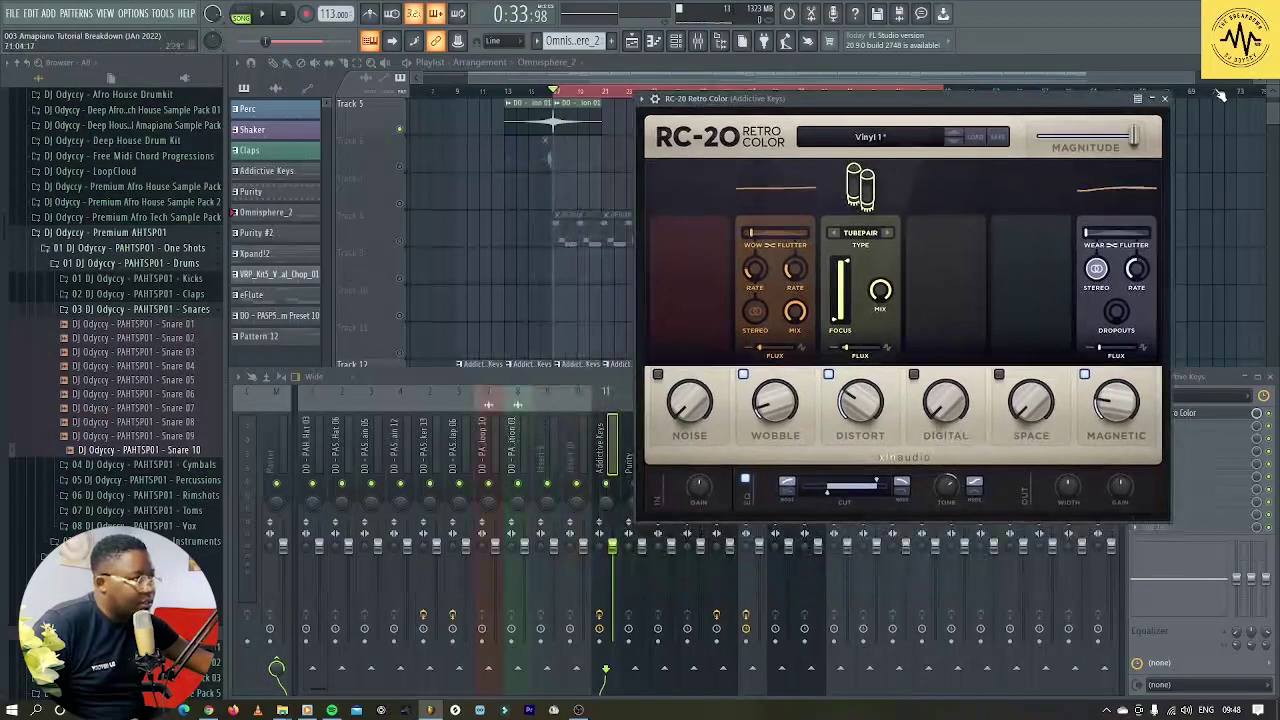
left_click(1165, 99)
Check the effect slots of the remaining instrument mixer tracks during playback, including Purity, the Logdrum and the vocal chop.
left_click(658, 468)
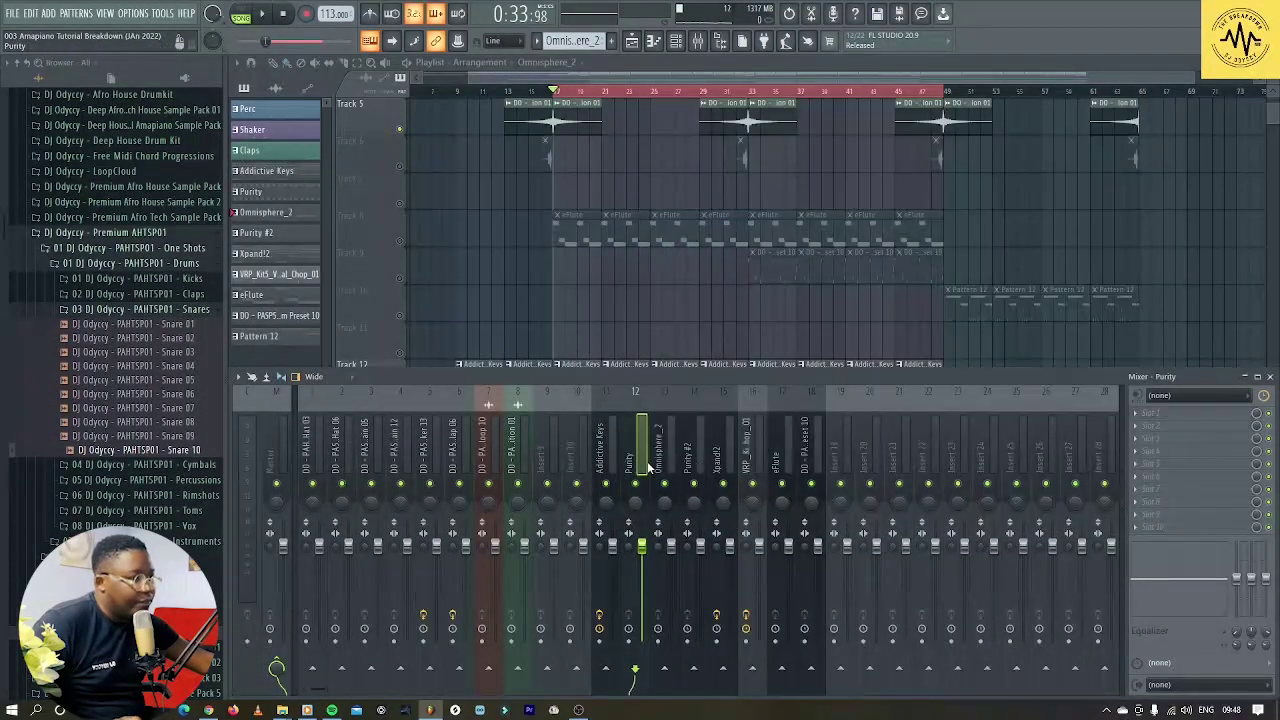
key("space")
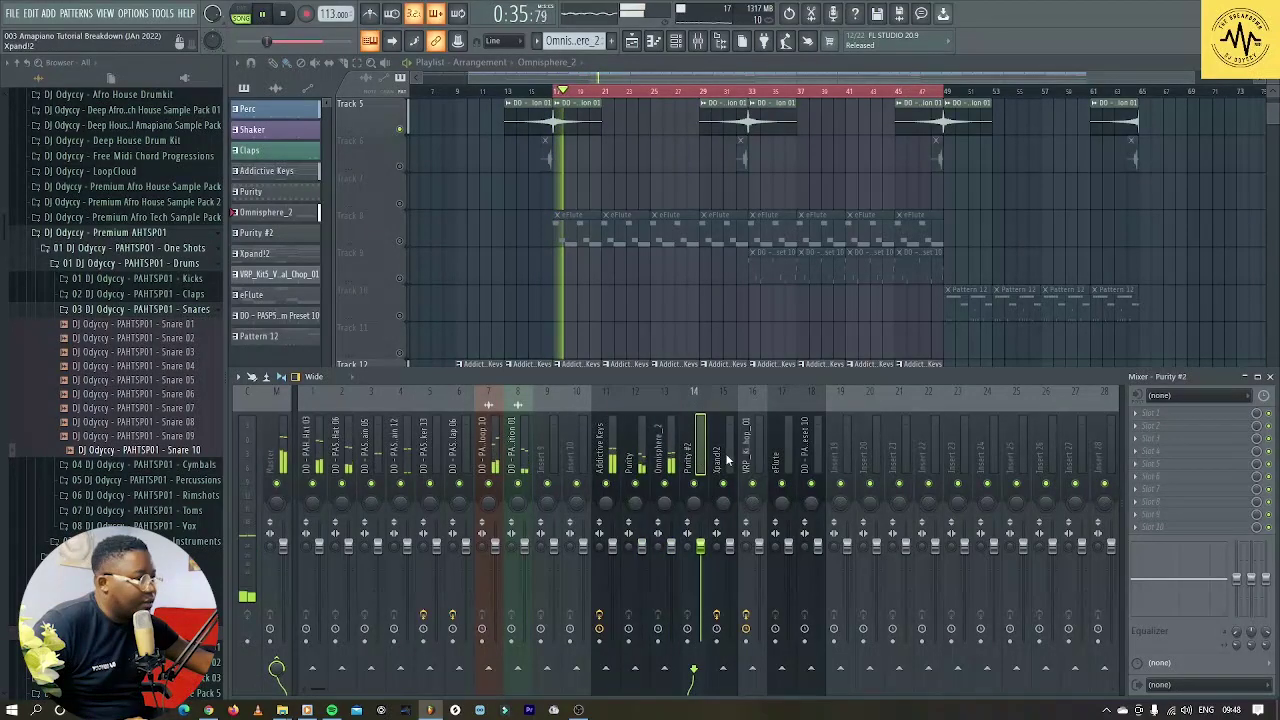
left_click(812, 457)
left_click(752, 457)
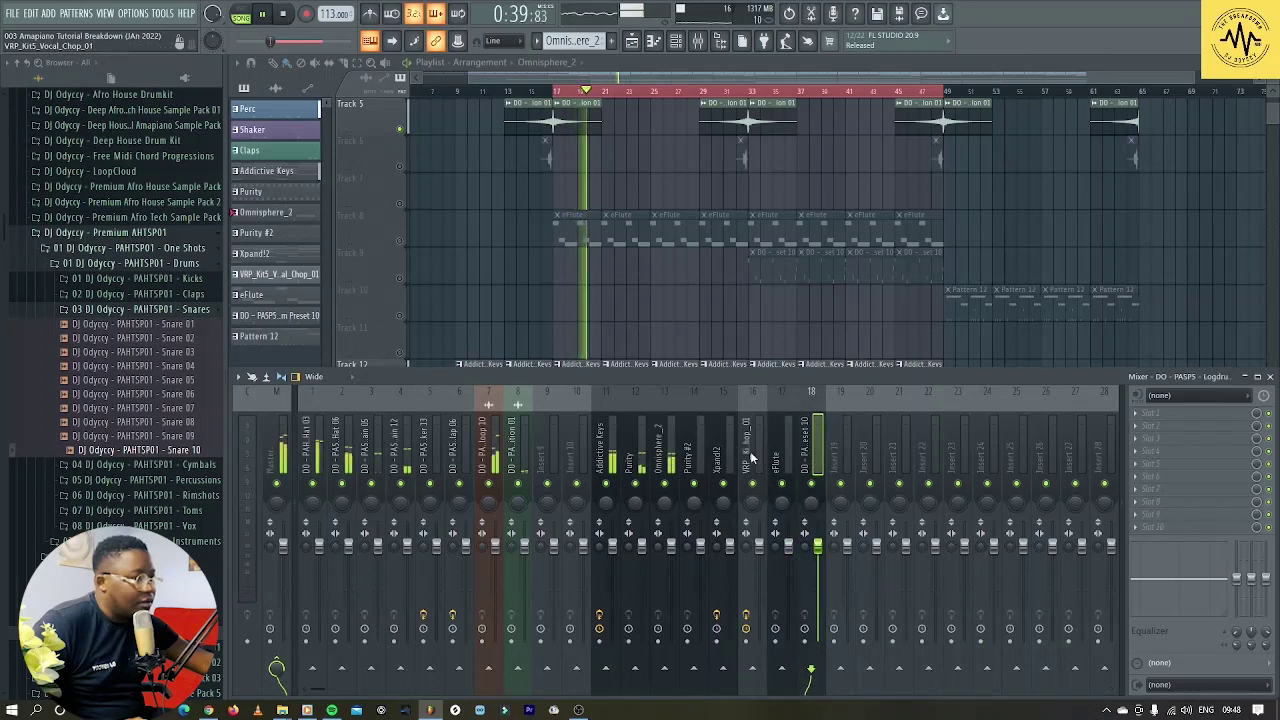
key("F9")
key("space")
Unmute Track 17, select its VRP_Kit5_Vocal_Chop_01 pattern and bring up the channel rack.
left_click(401, 577)
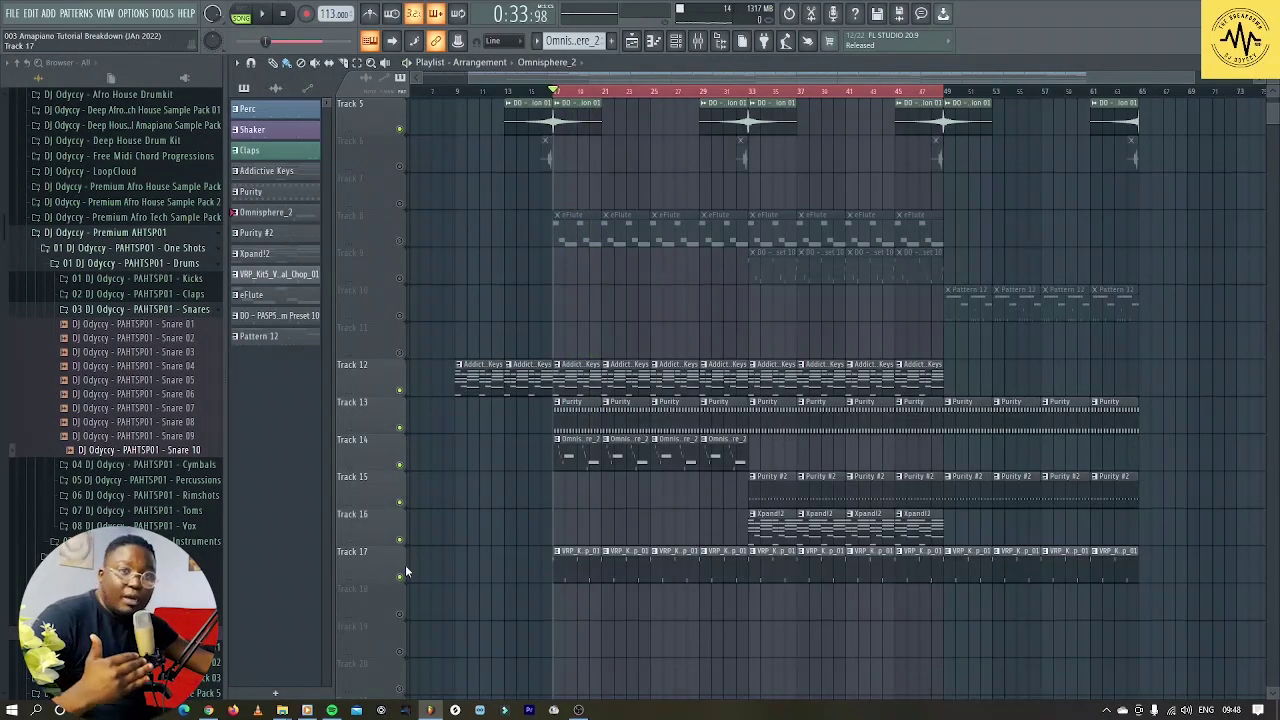
left_click(578, 565)
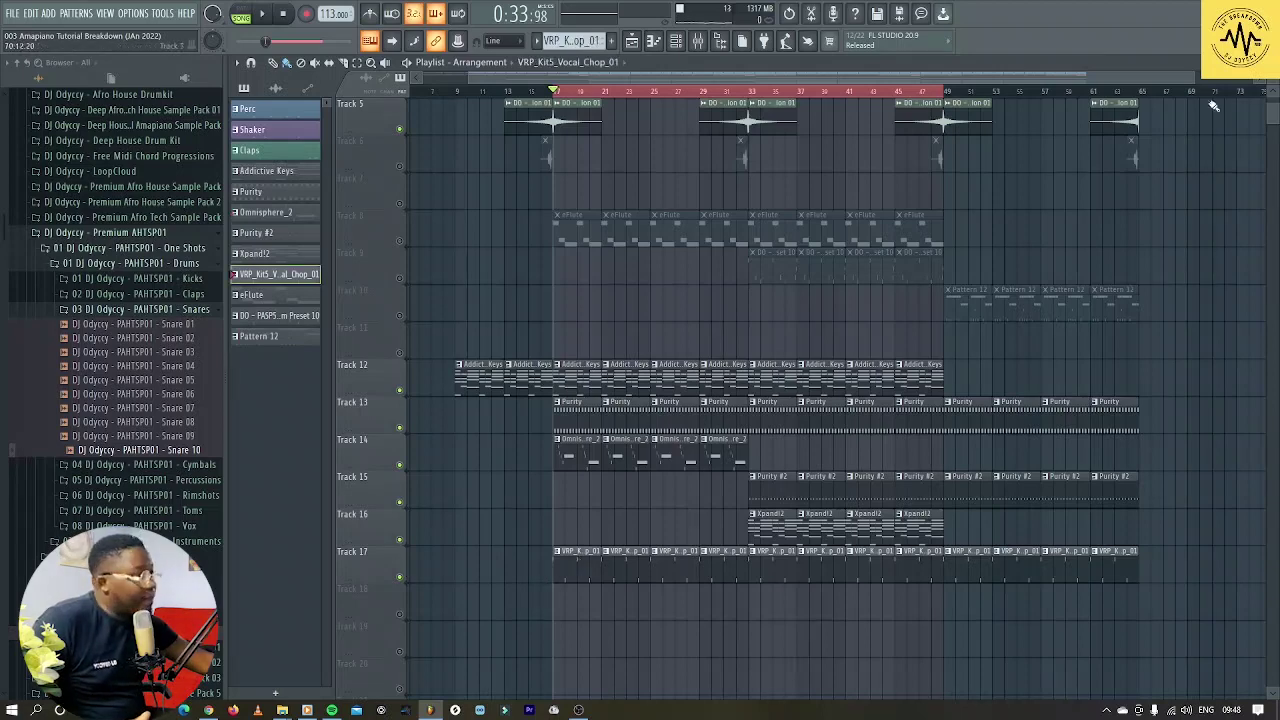
key("F5")
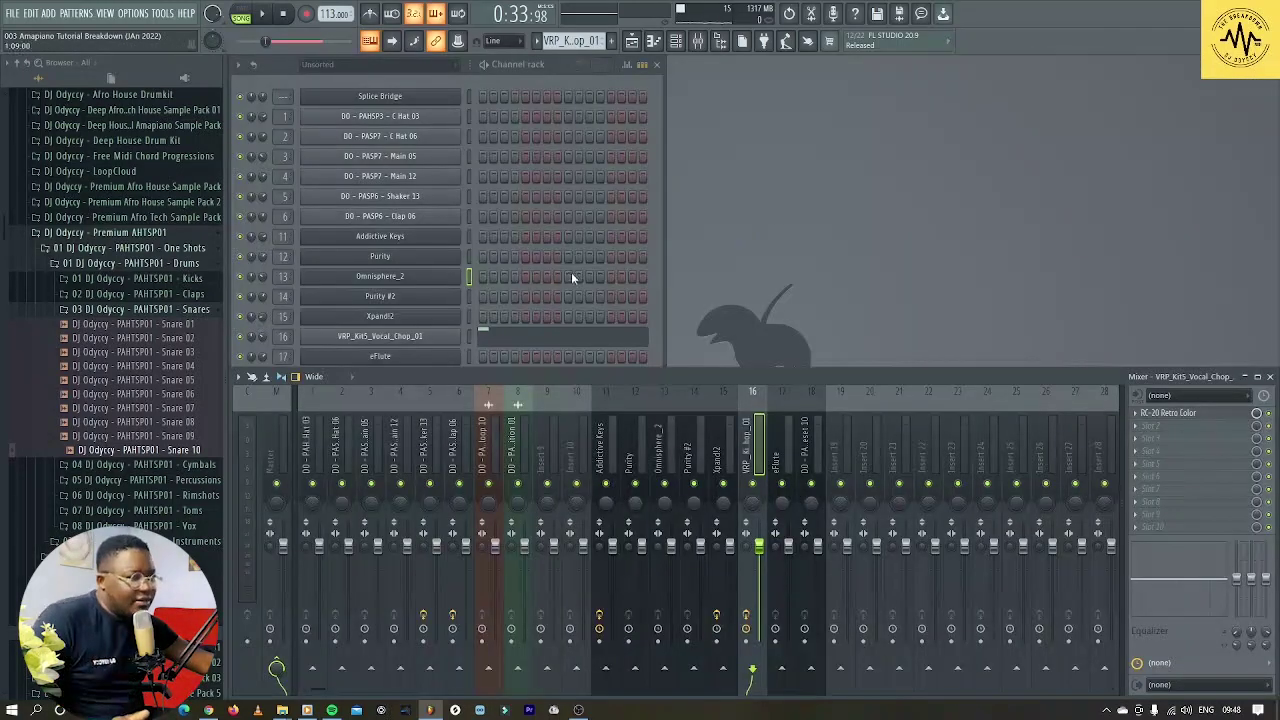
left_click(655, 288)
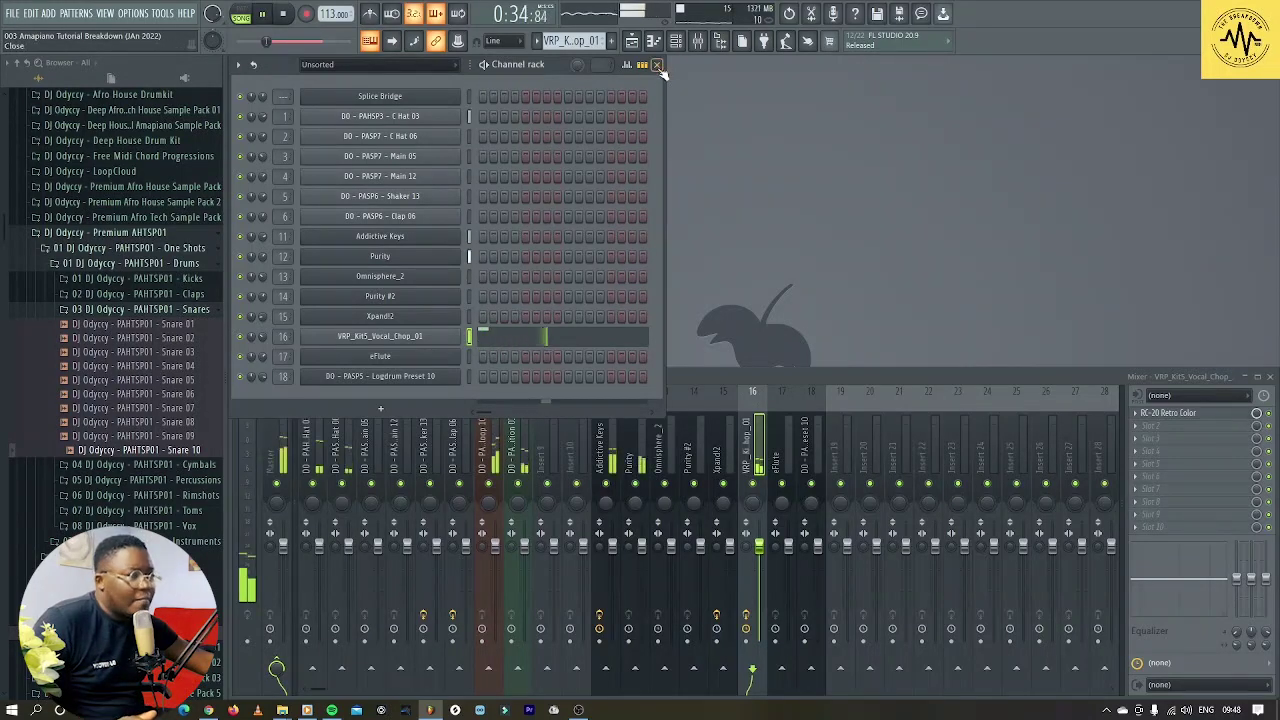
Inspect the RC-20 Retro Color settings on the vocal chop's mixer track and stop playback.
left_click(752, 462)
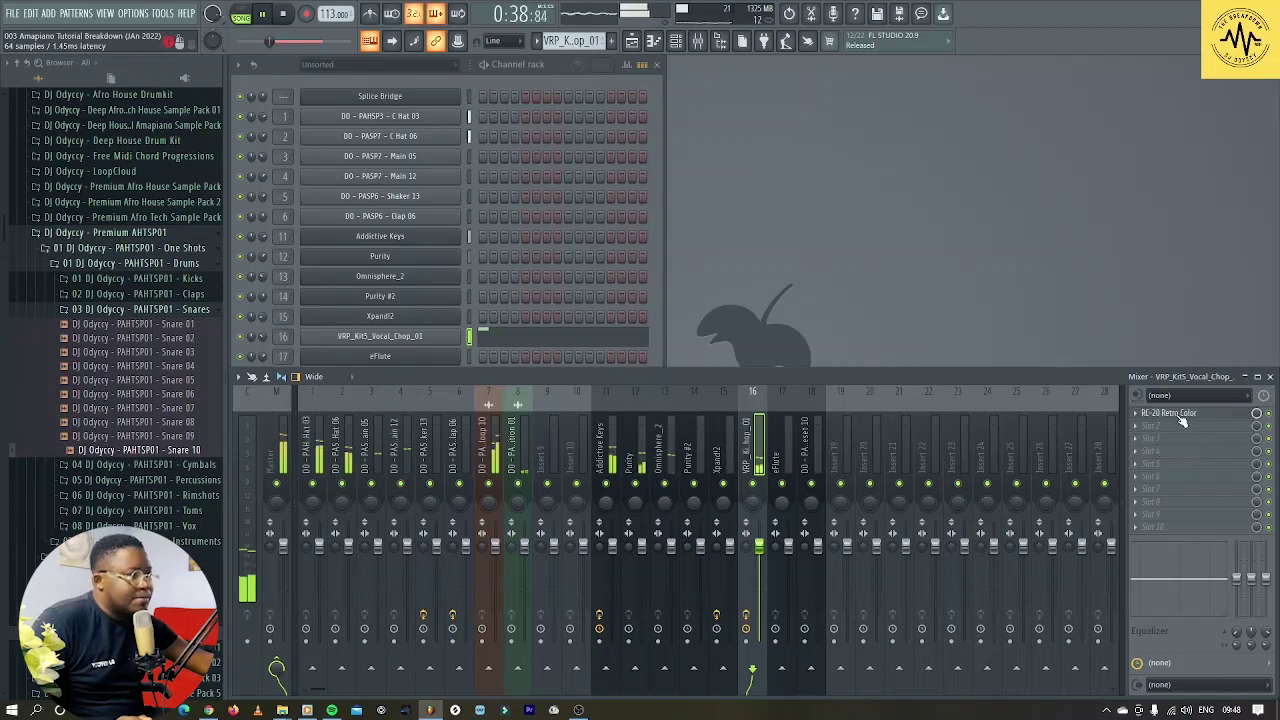
left_click(1178, 414)
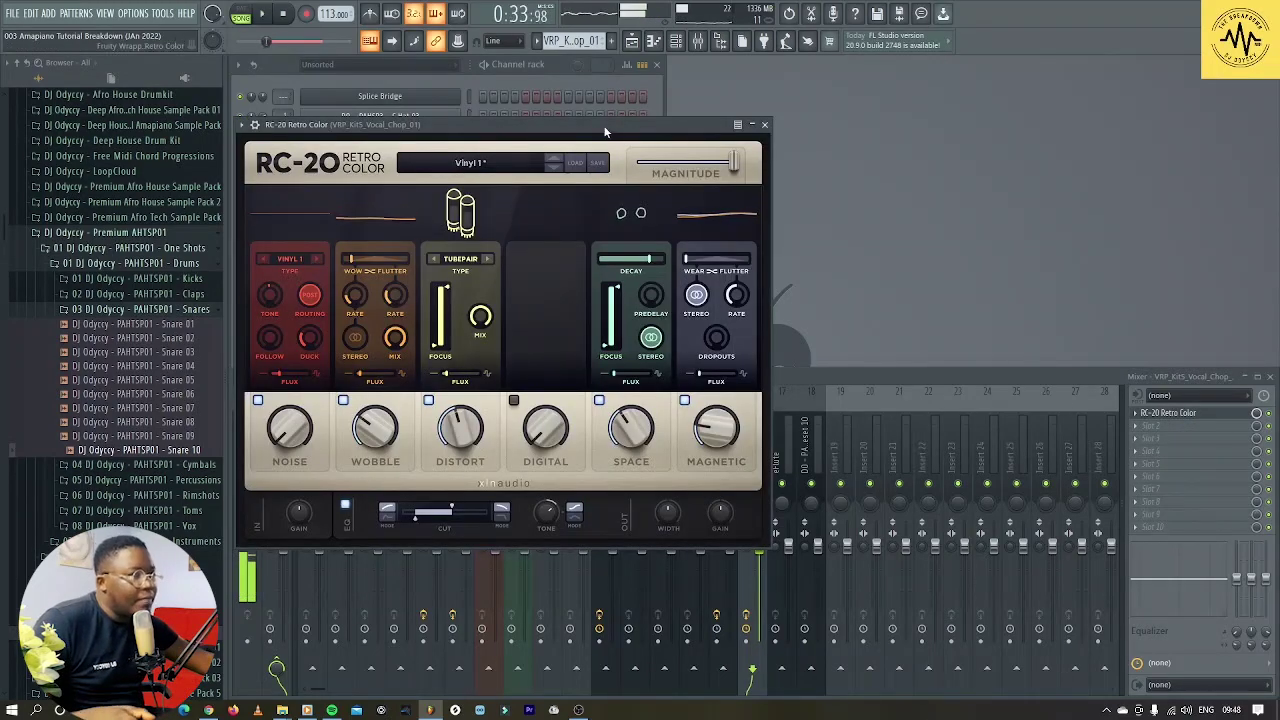
key("space")
left_click_drag(595, 130, 840, 124)
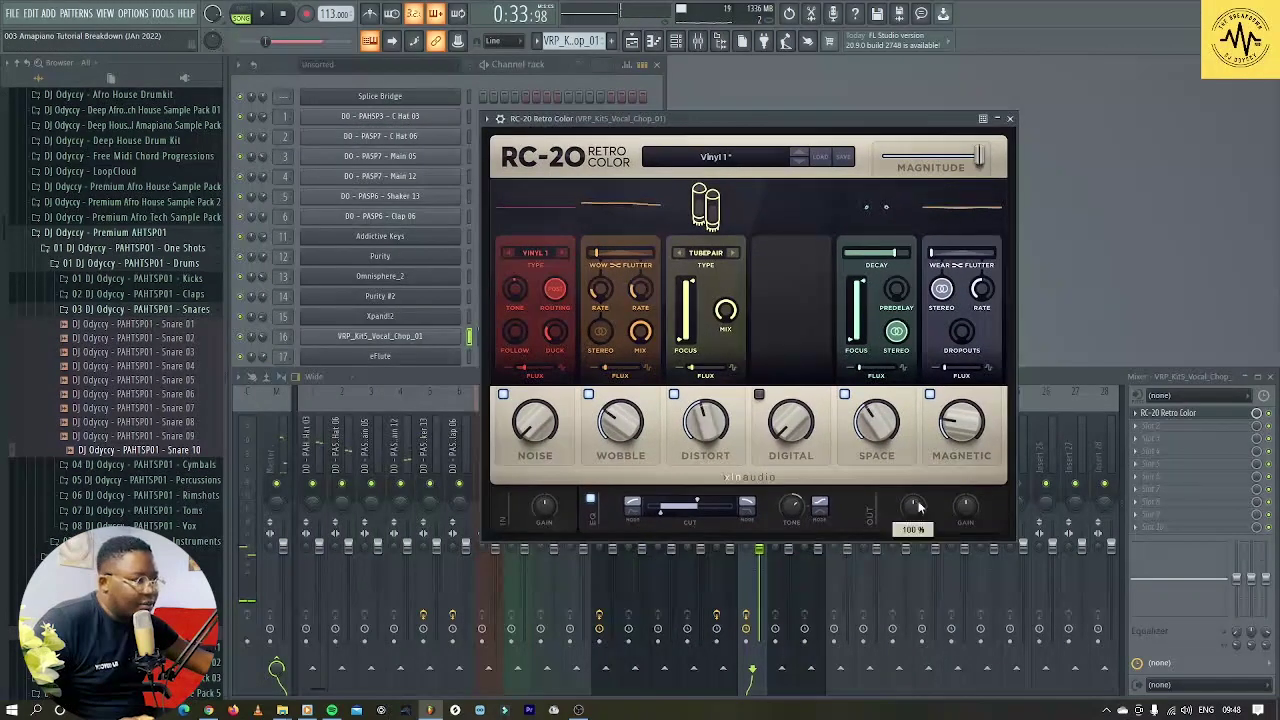
Set the RC-20 output width on the vocal chop to 157 % and audition it in the song.
left_click_drag(928, 478, 928, 460)
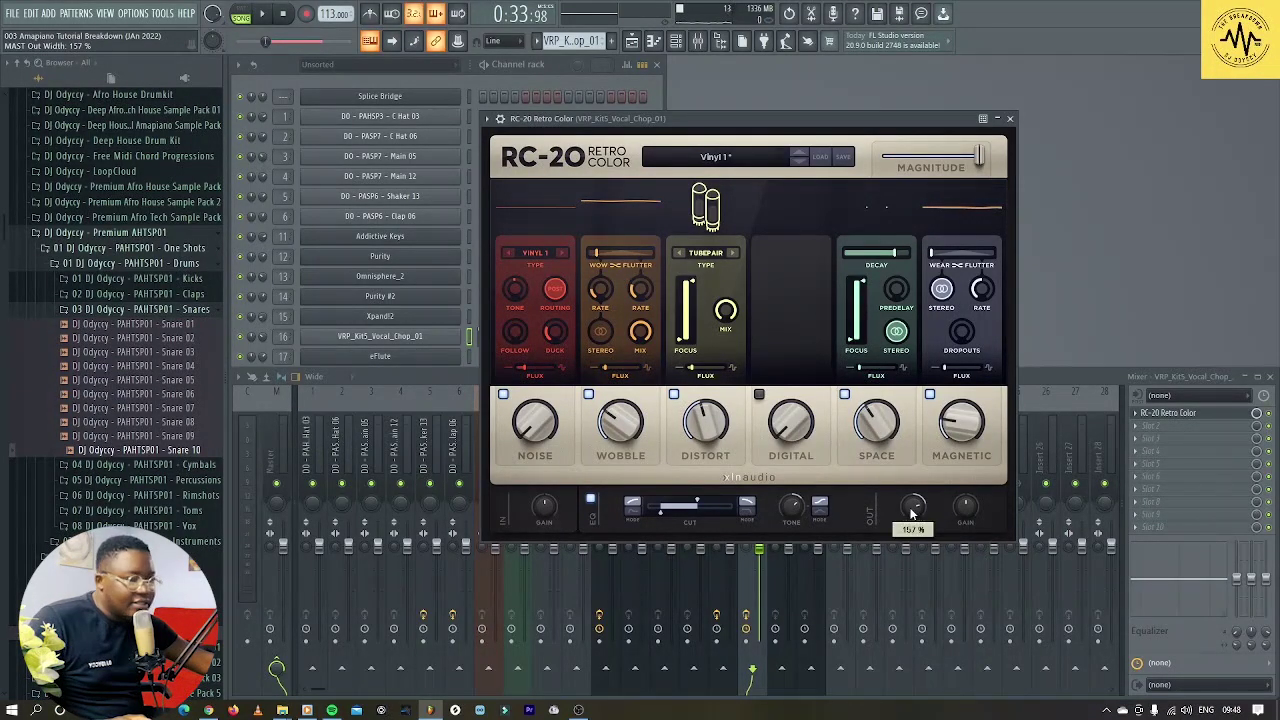
key("space")
scroll(911, 515, "up", 3)
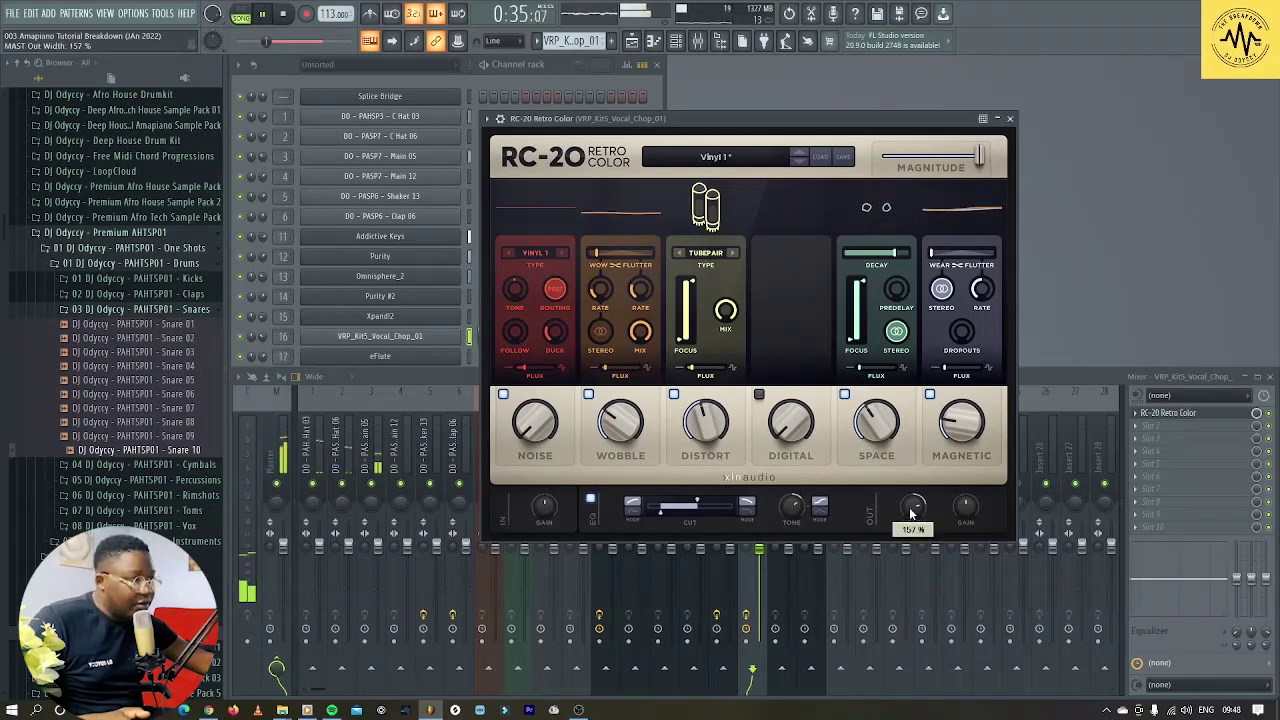
key("space")
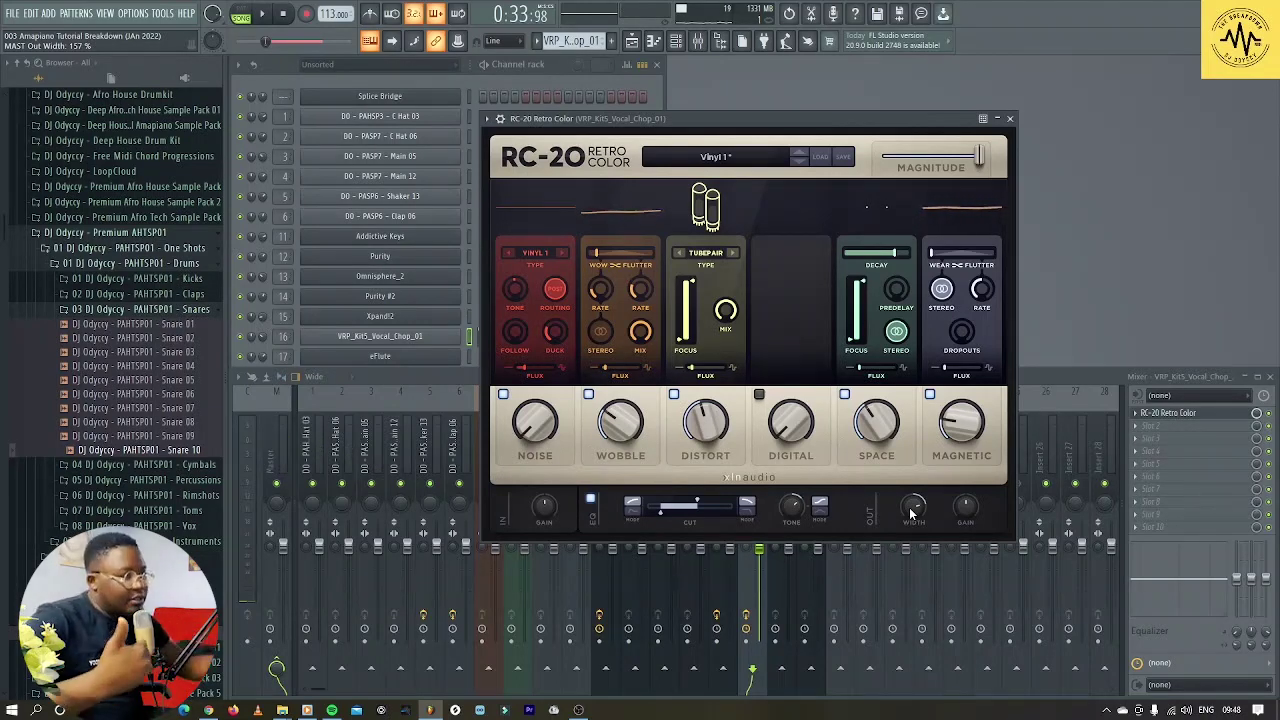
Play the song and inspect the RC-20 Retro Color settings on the Addictive Keys mixer track, stopping playback at the end.
key("space")
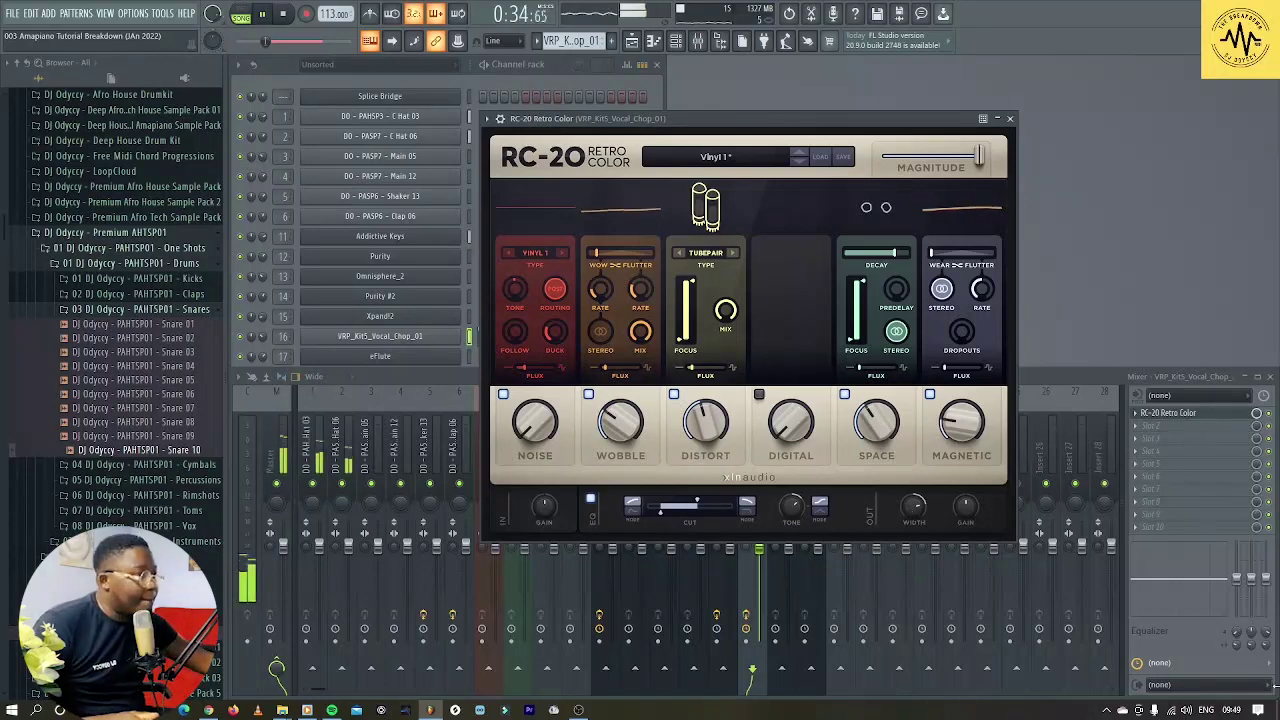
left_click(1012, 119)
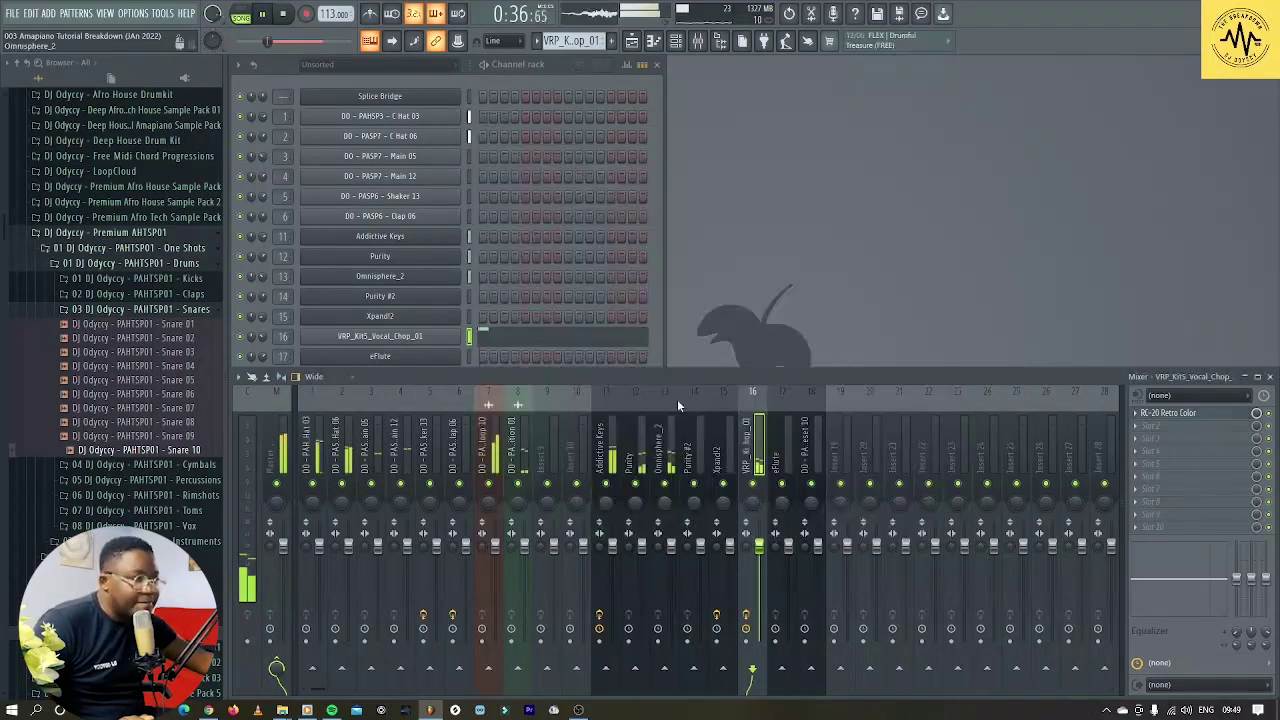
left_click(615, 452)
left_click(1224, 414)
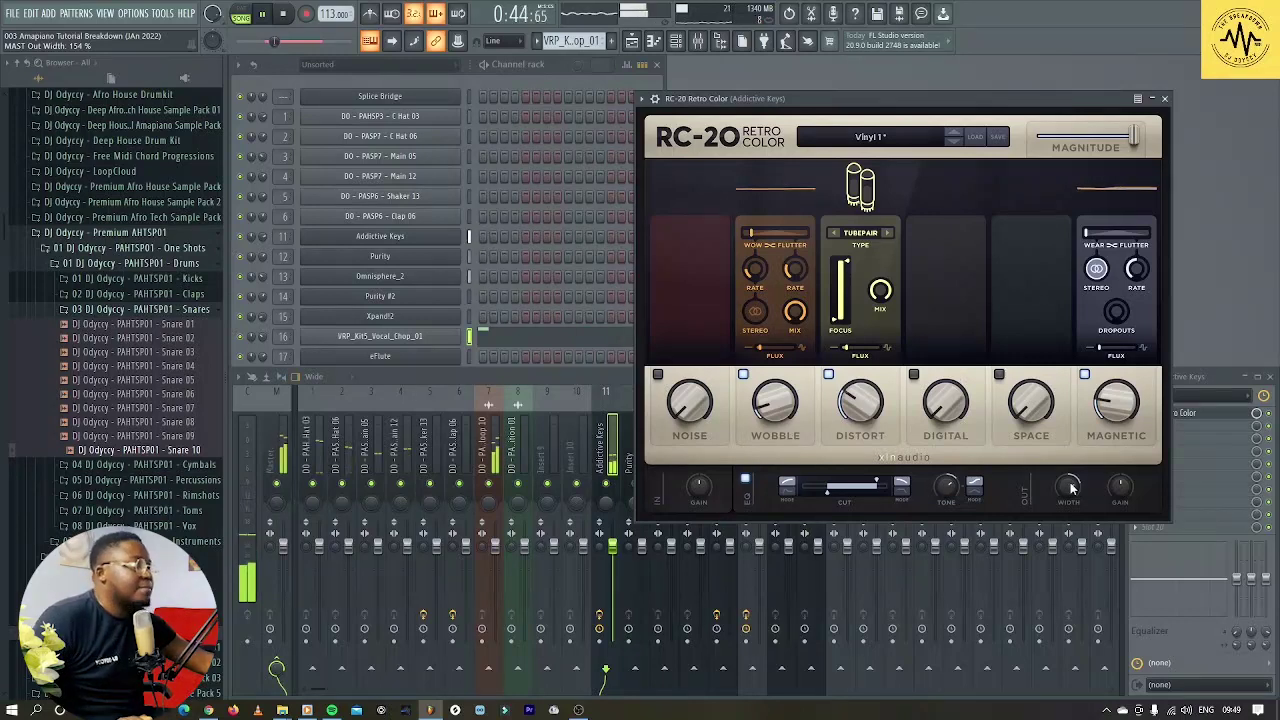
left_click(1164, 98)
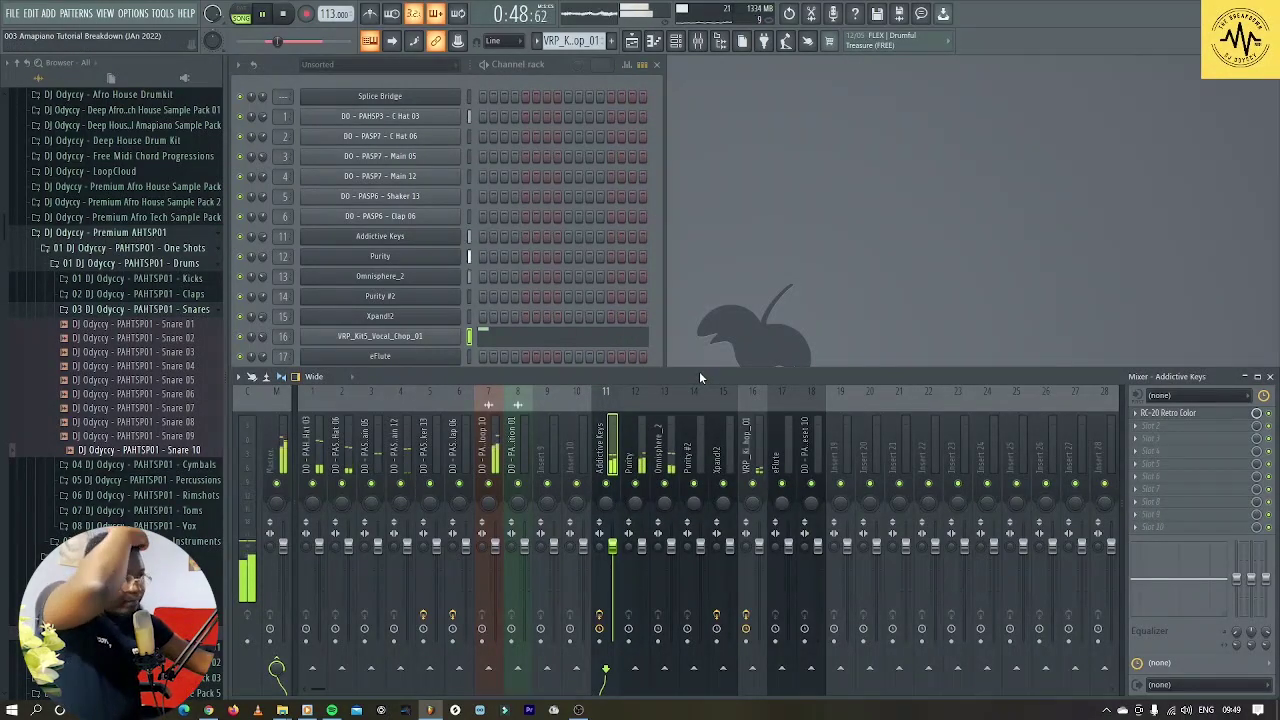
key("space")
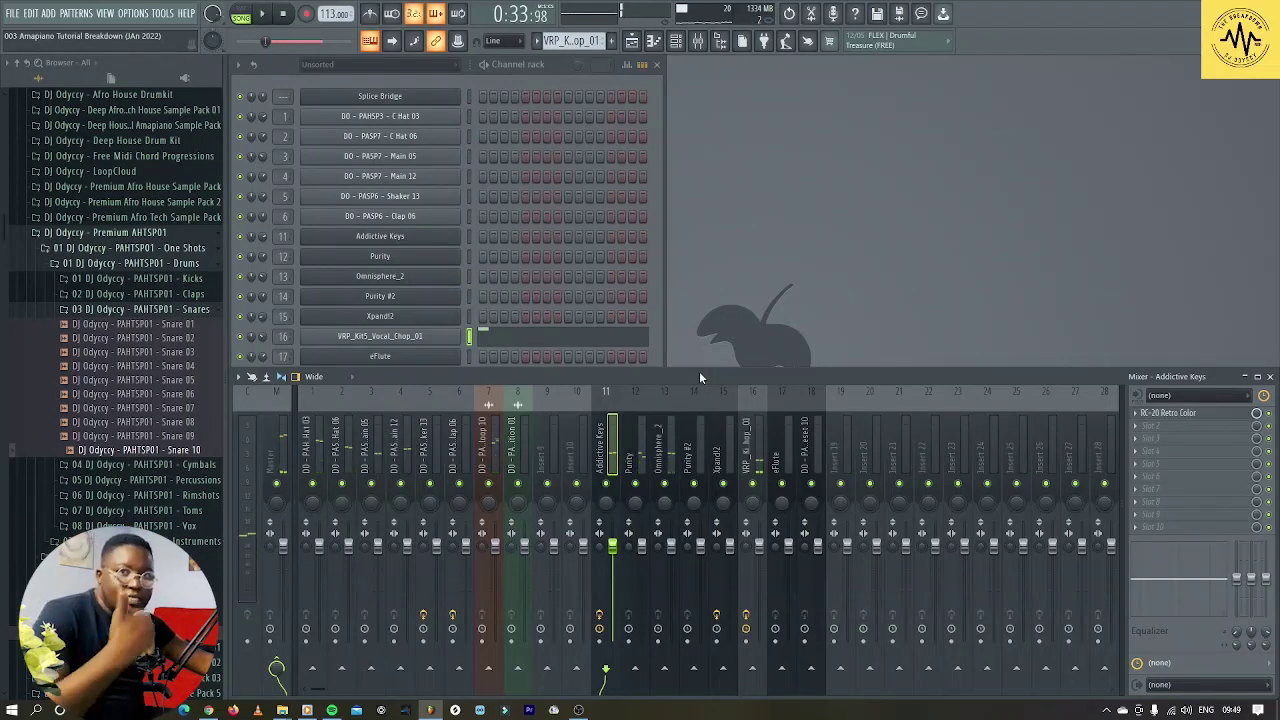
Unmute Track 8, start song playback and select its eFlute pattern with the channel rack in view.
key("F5")
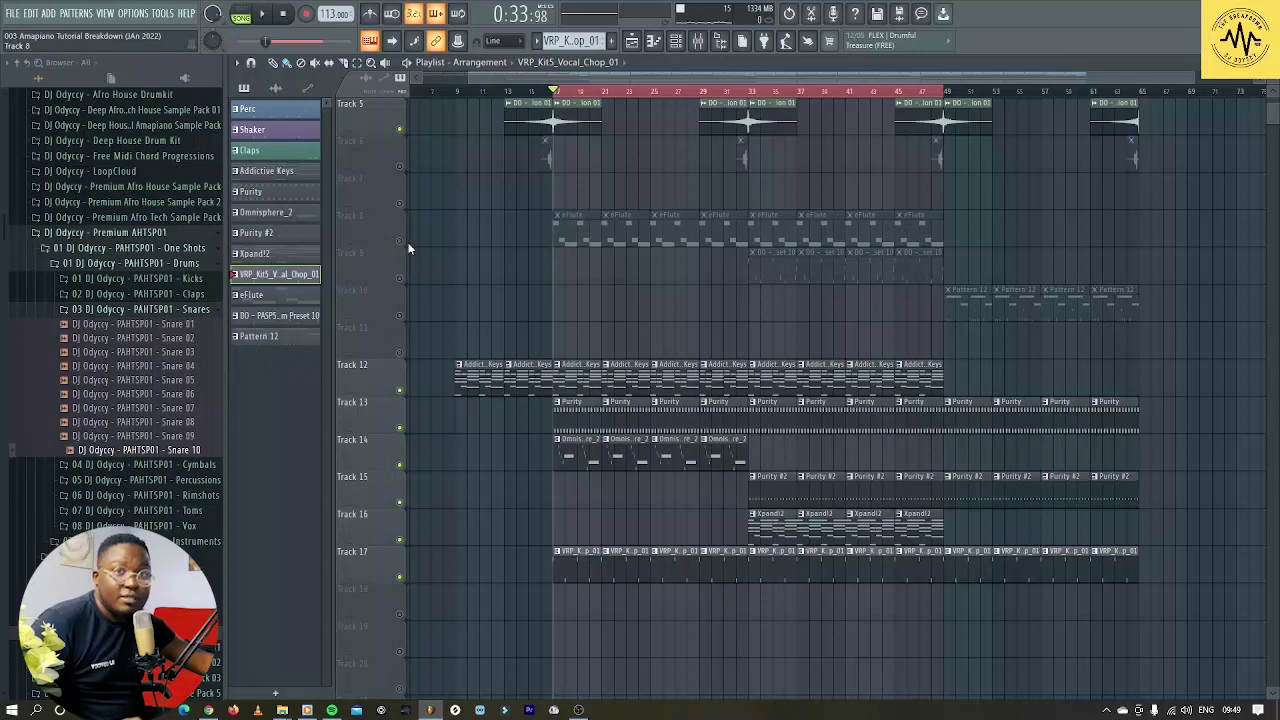
left_click(400, 242)
key("space")
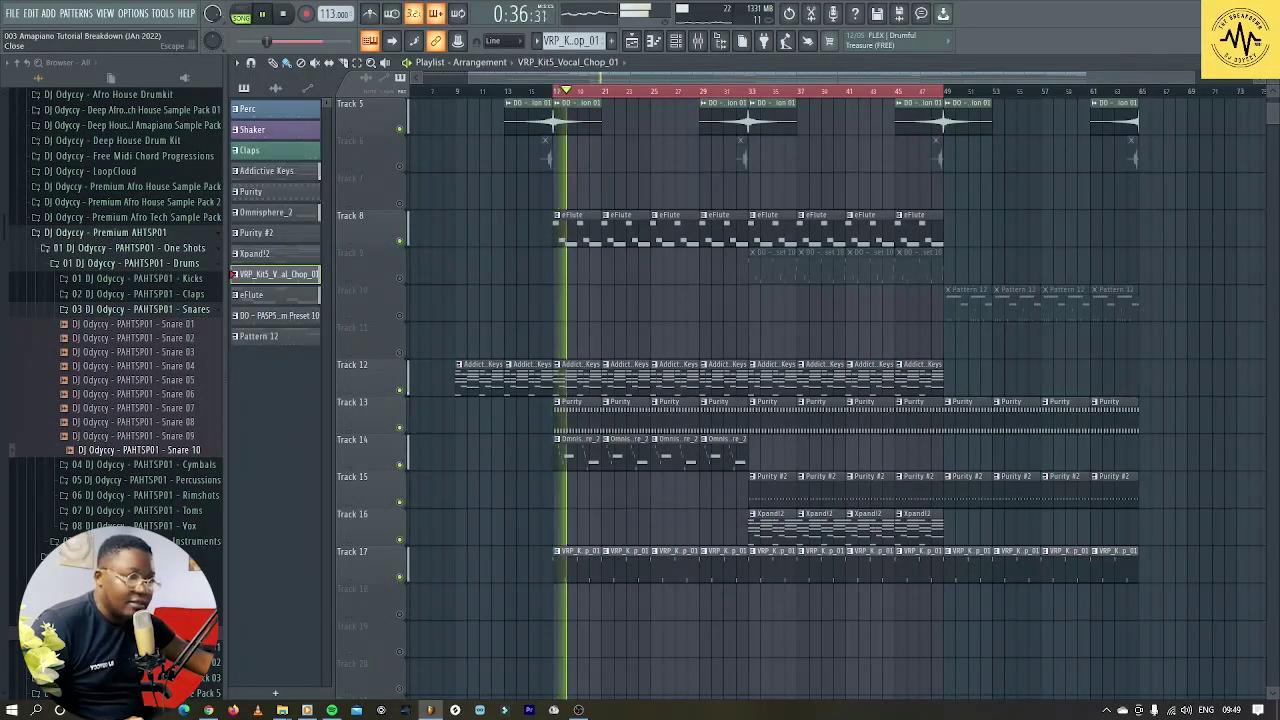
key("F5")
left_click(631, 40)
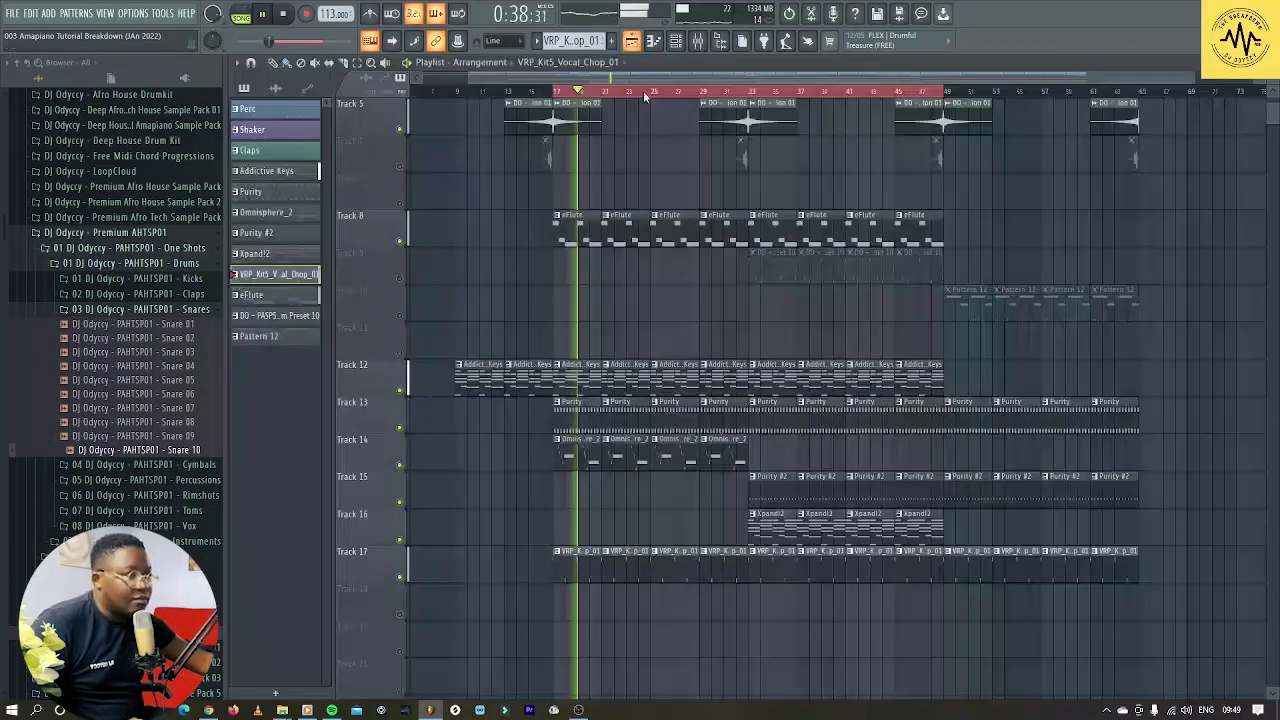
key("F5")
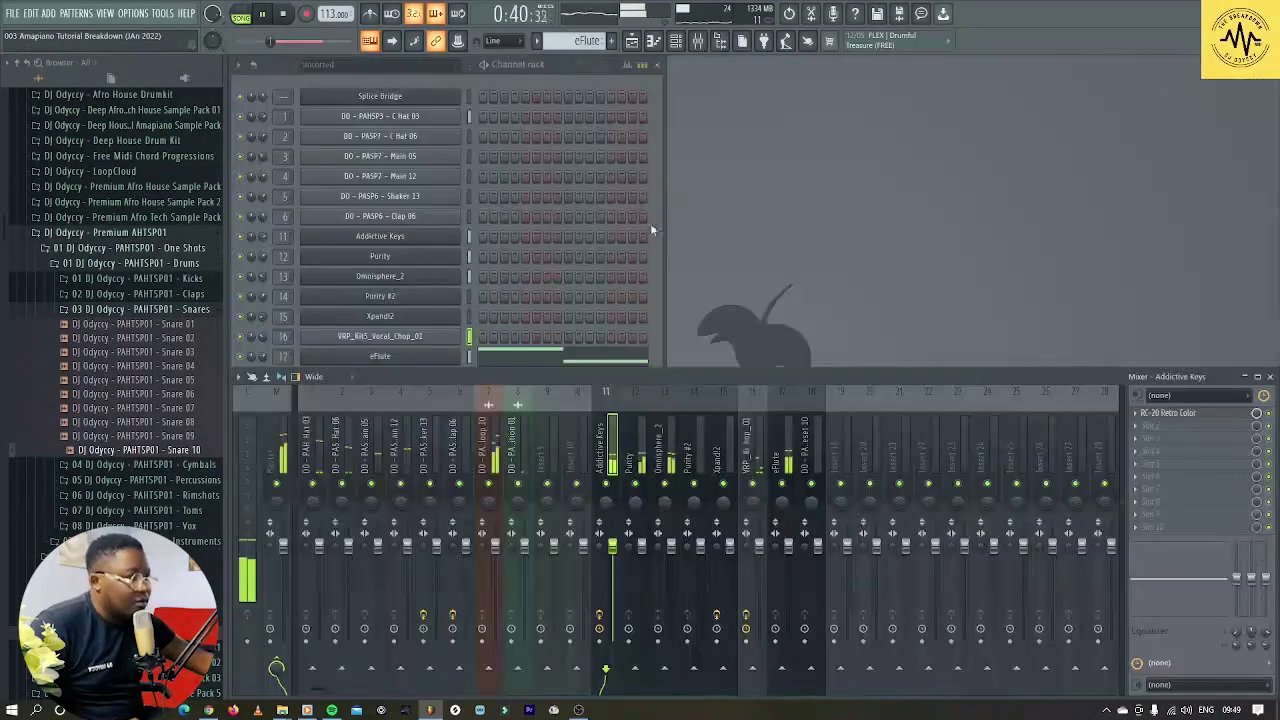
left_click(651, 287)
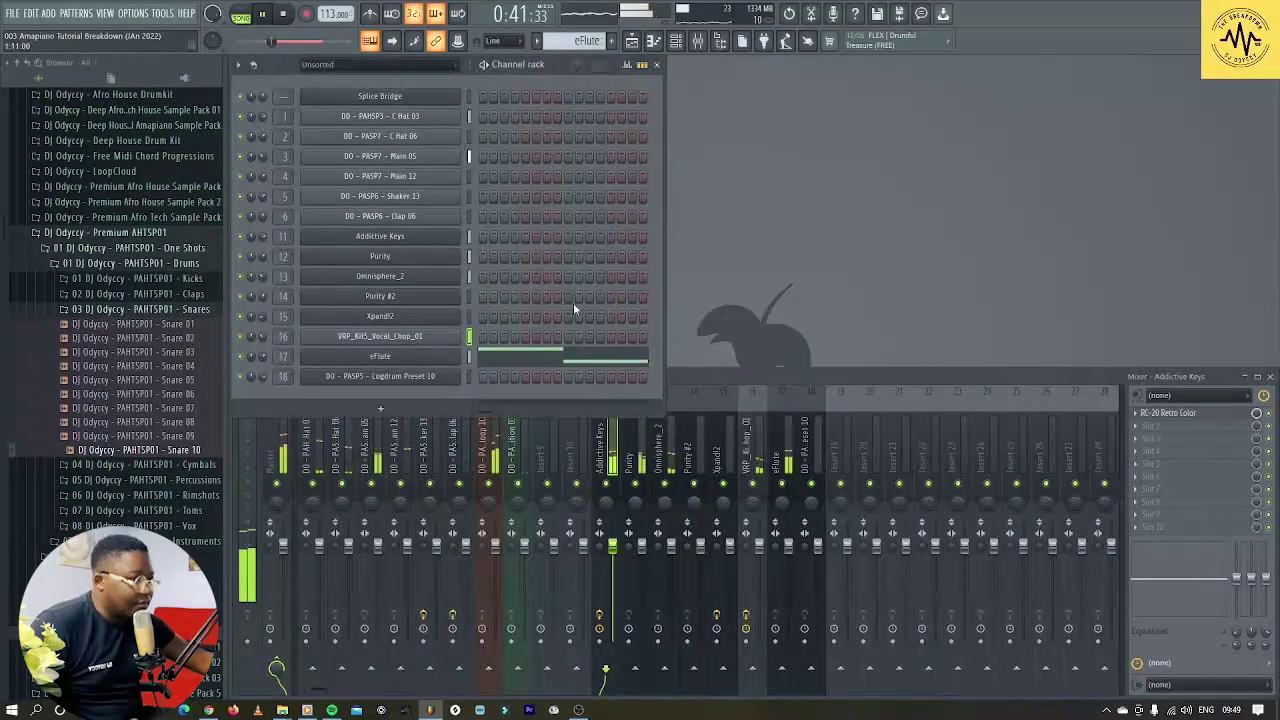
Review the eFlute notes in the piano roll and its DX10 FM synth settings during playback.
left_click(472, 358)
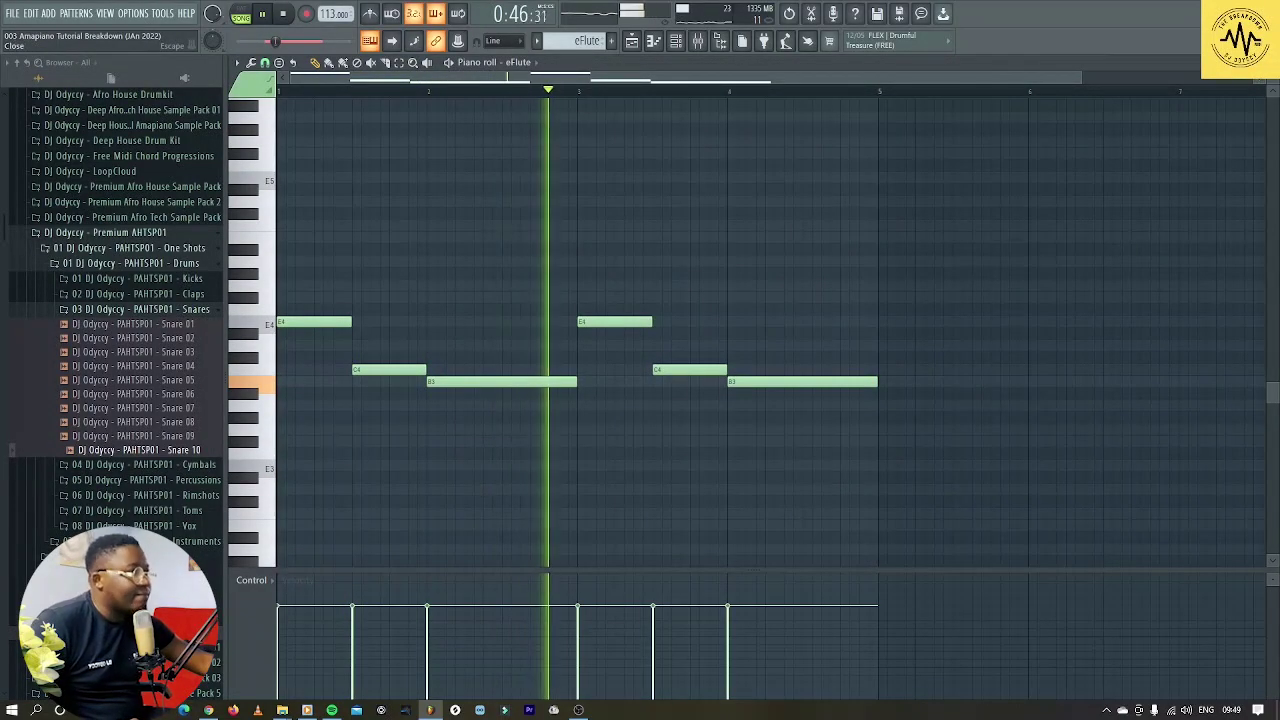
left_click(1268, 62)
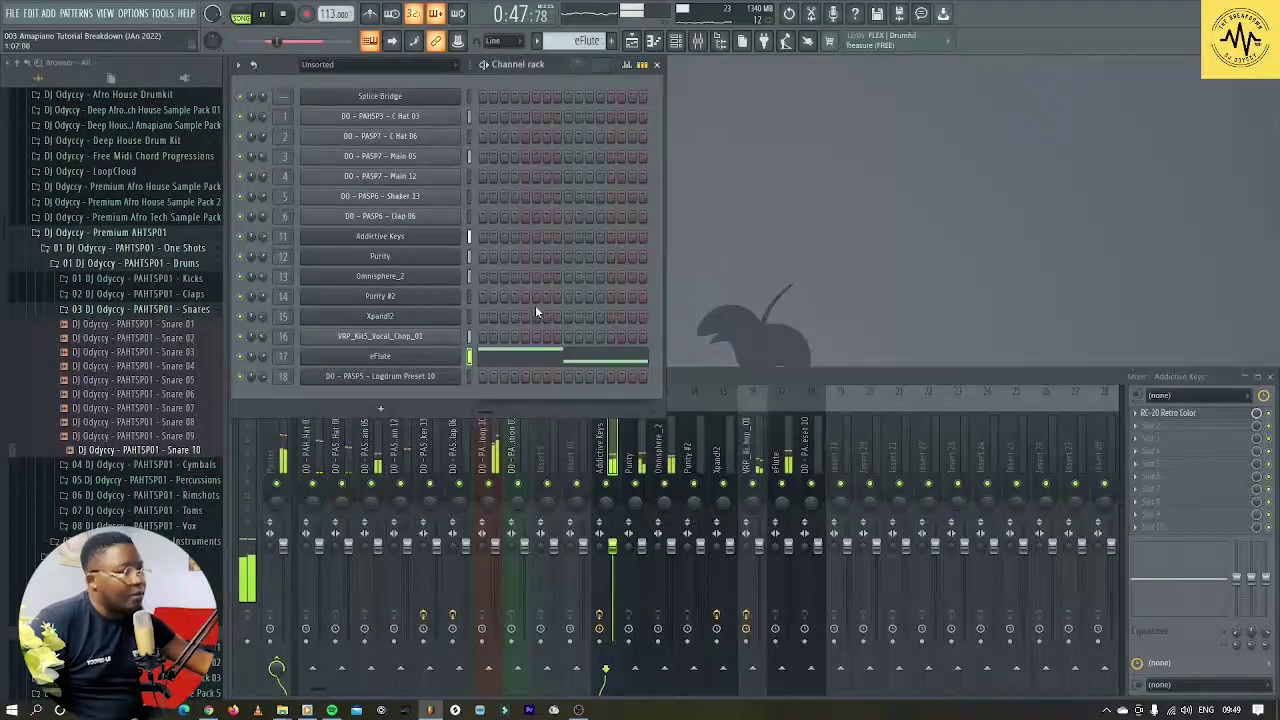
left_click(399, 362)
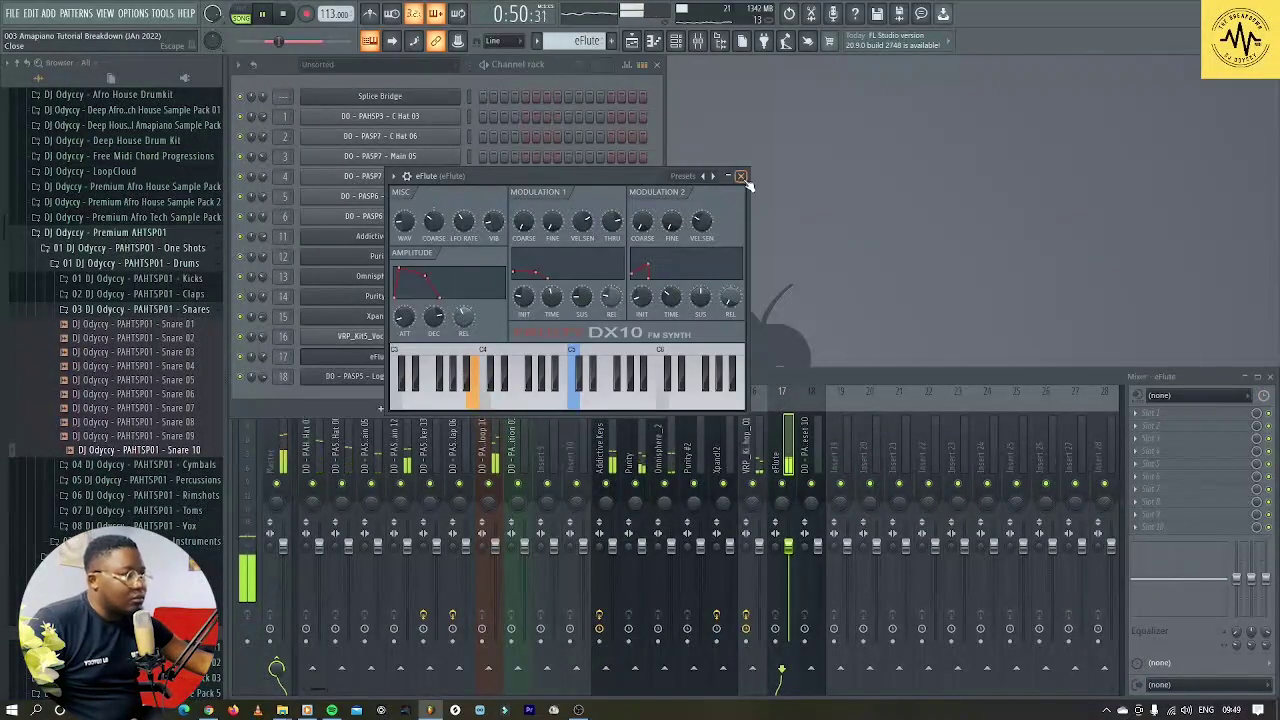
left_click(740, 176)
Unmute Track 2 instead of Track 9 in the playlist.
left_click(632, 40)
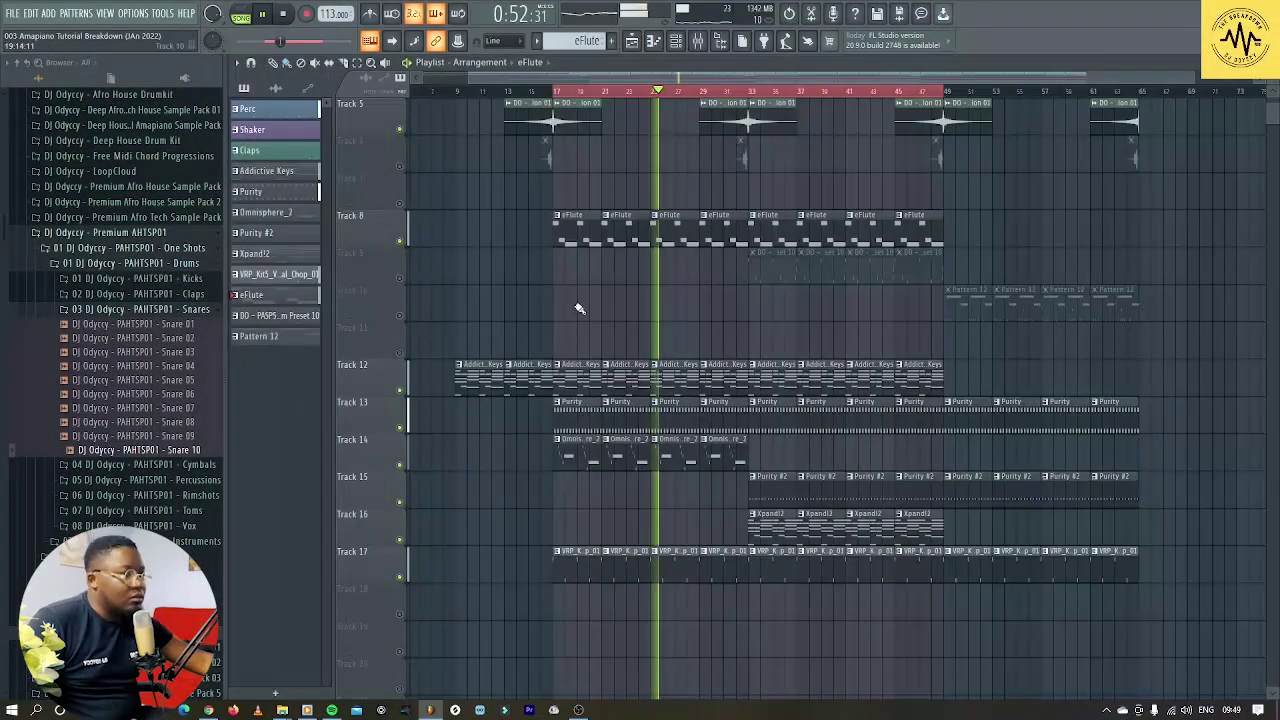
left_click(399, 278)
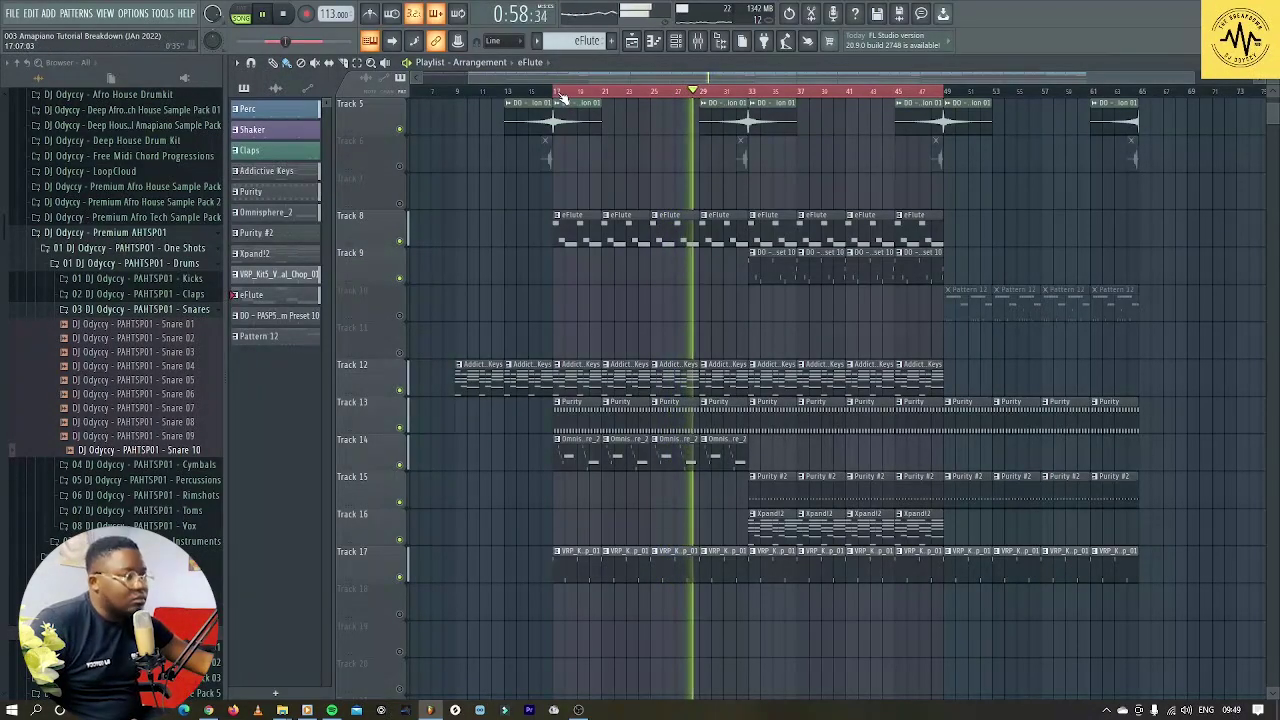
scroll(738, 421, "up", 3)
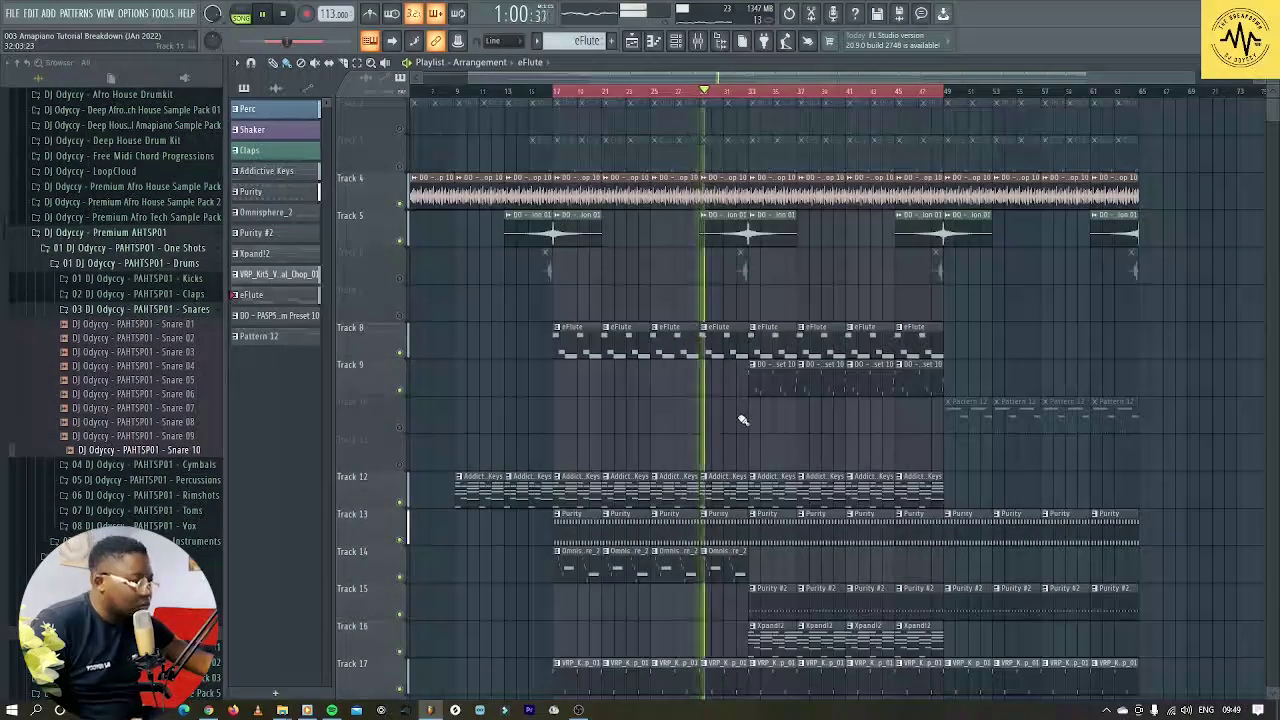
scroll(740, 421, "up", 1)
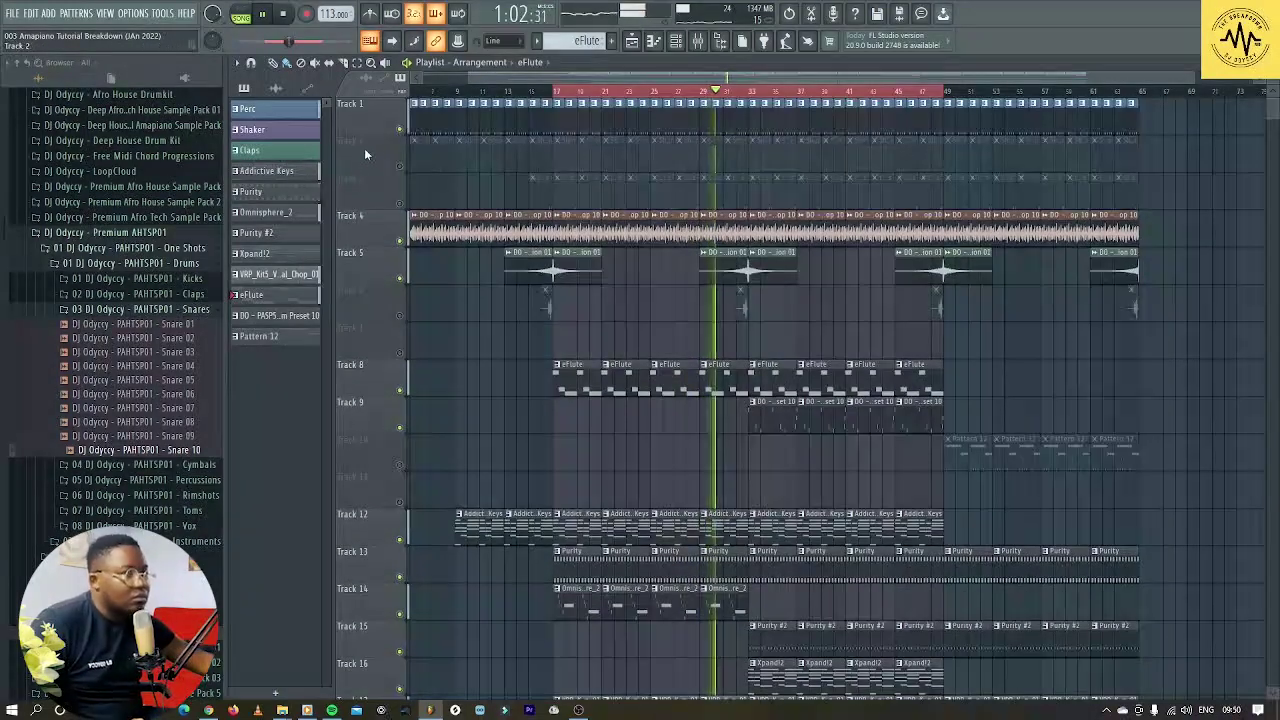
left_click(400, 428)
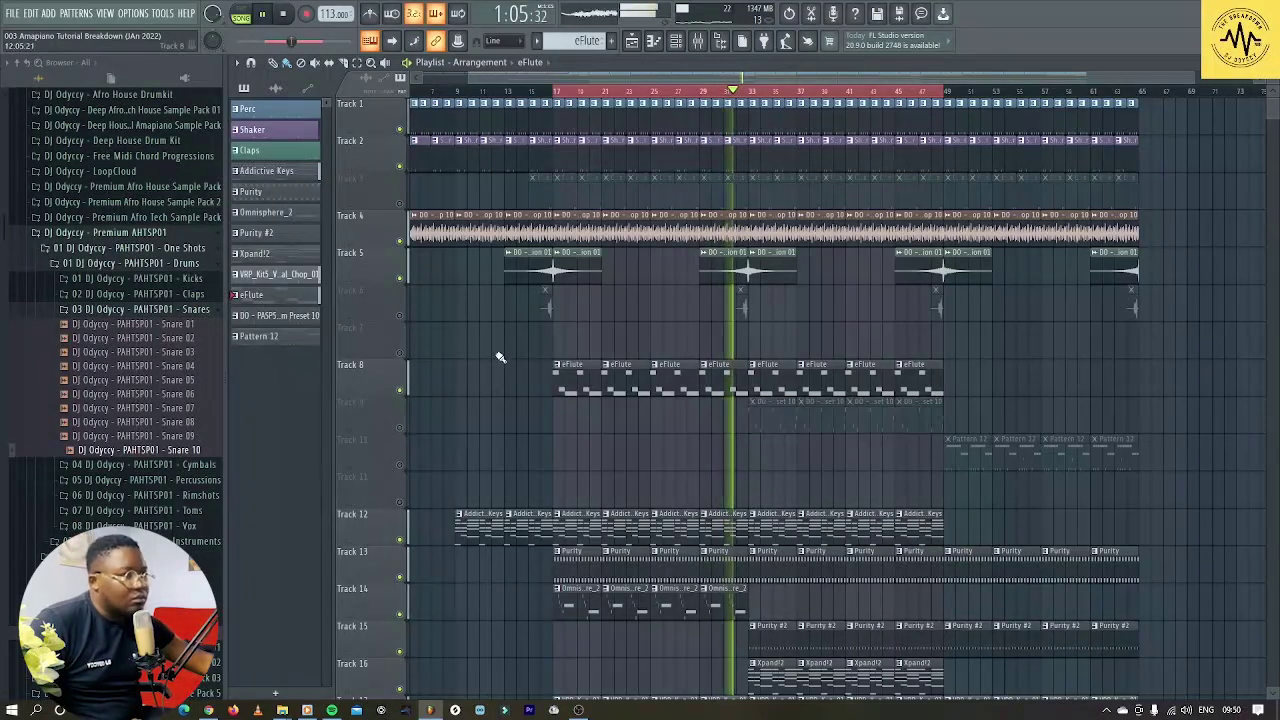
Select the Shaker pattern from Track 2 and set the playback loop to bars 33 to 49.
left_click(724, 155)
left_click_drag(944, 92, 750, 120)
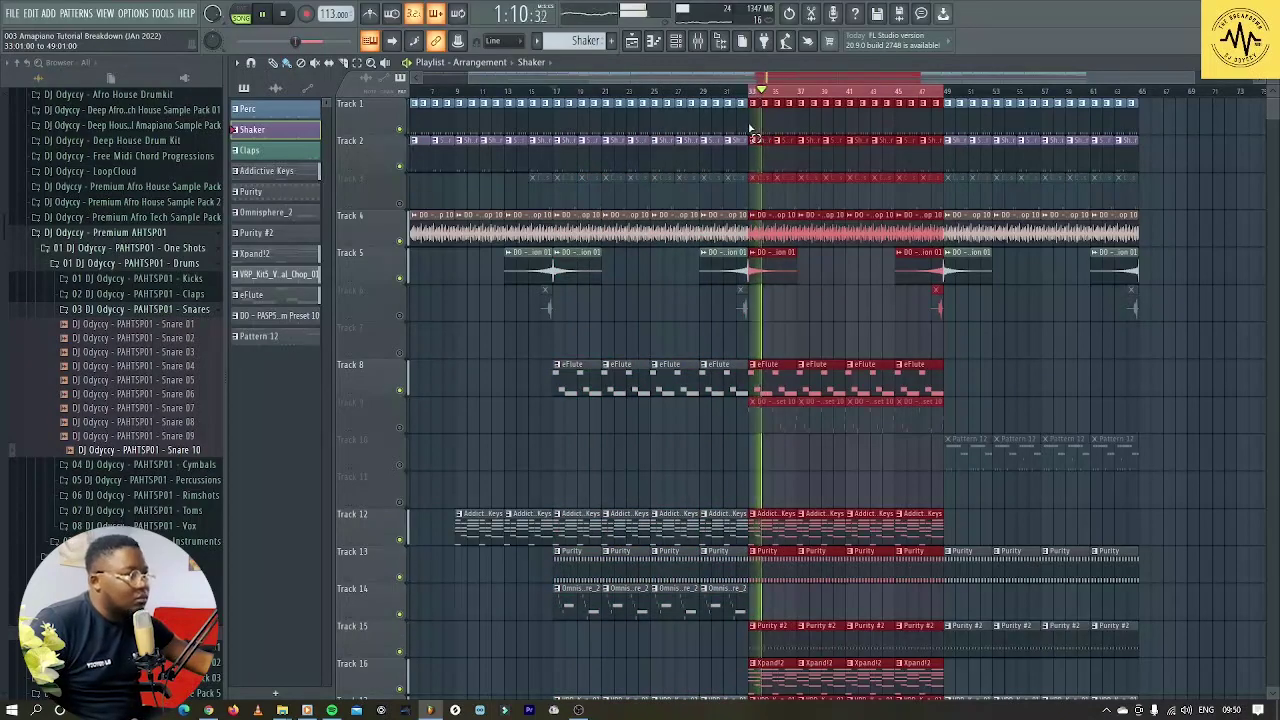
left_click(449, 191)
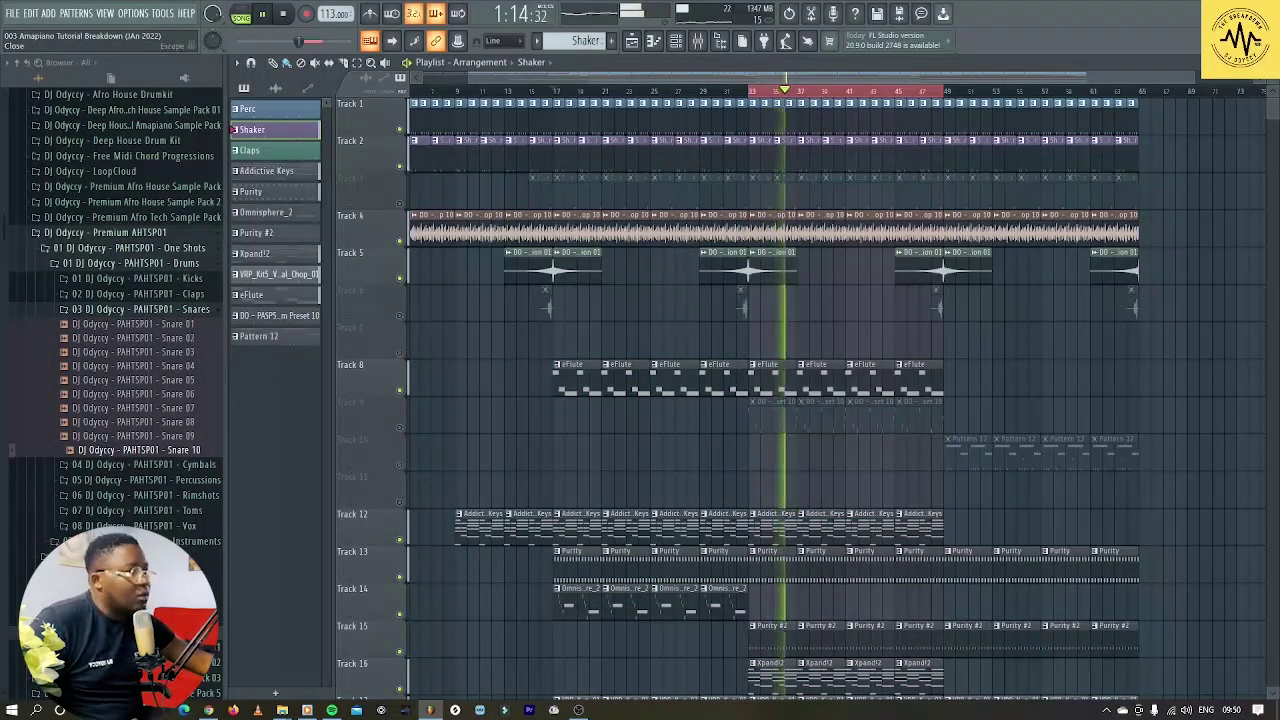
Review the Shaker 13 step pattern and the Fruity Reeverb 2 settings on its mixer track.
key("F5")
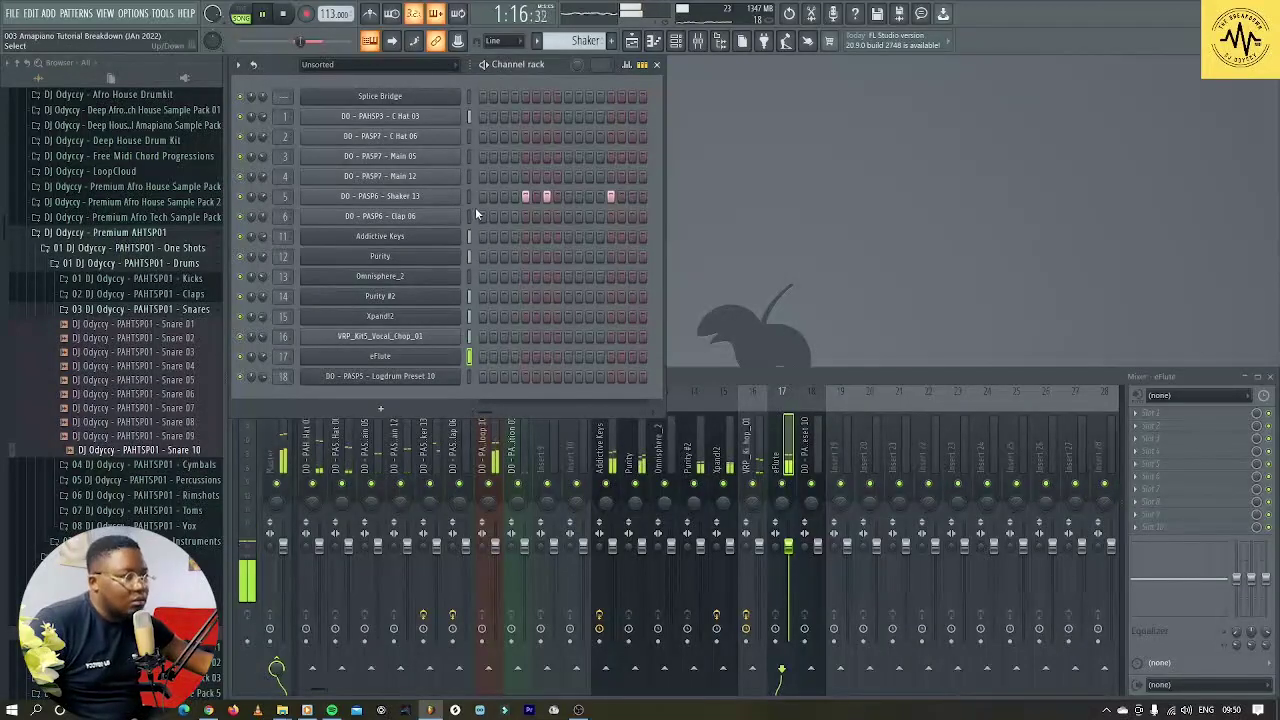
left_click(433, 433)
left_click(1185, 416)
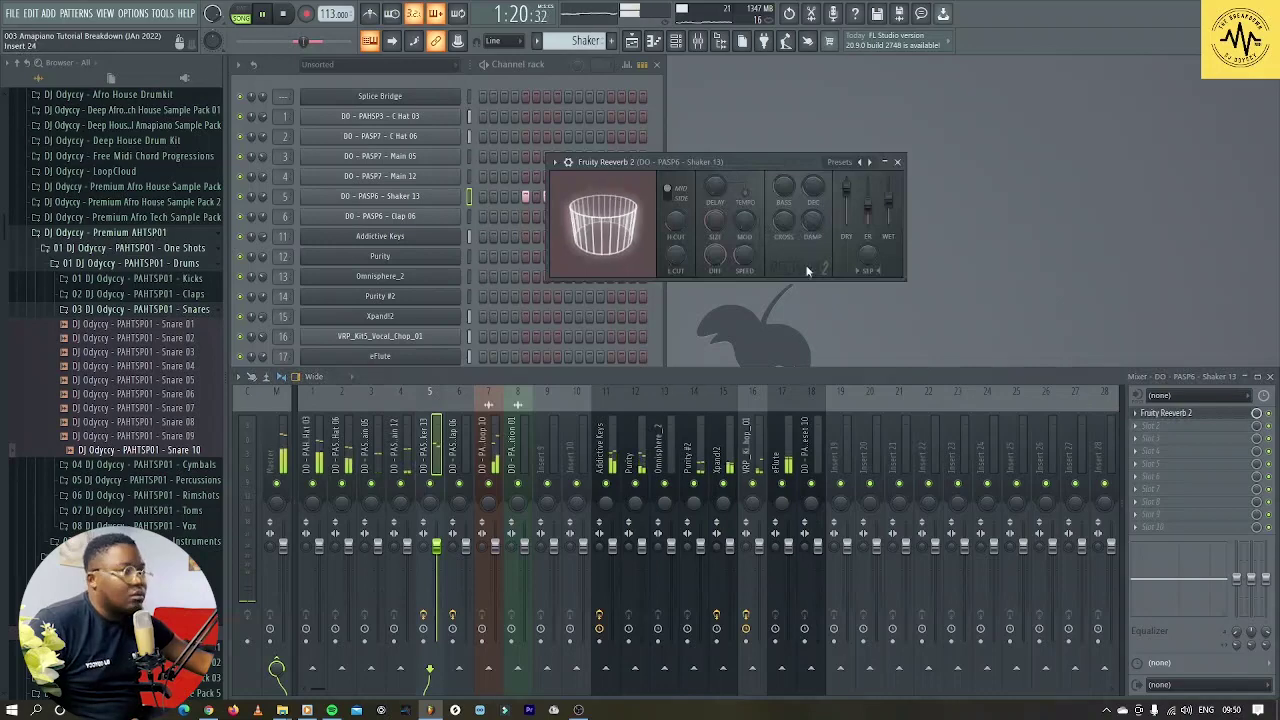
left_click_drag(774, 157, 1030, 117)
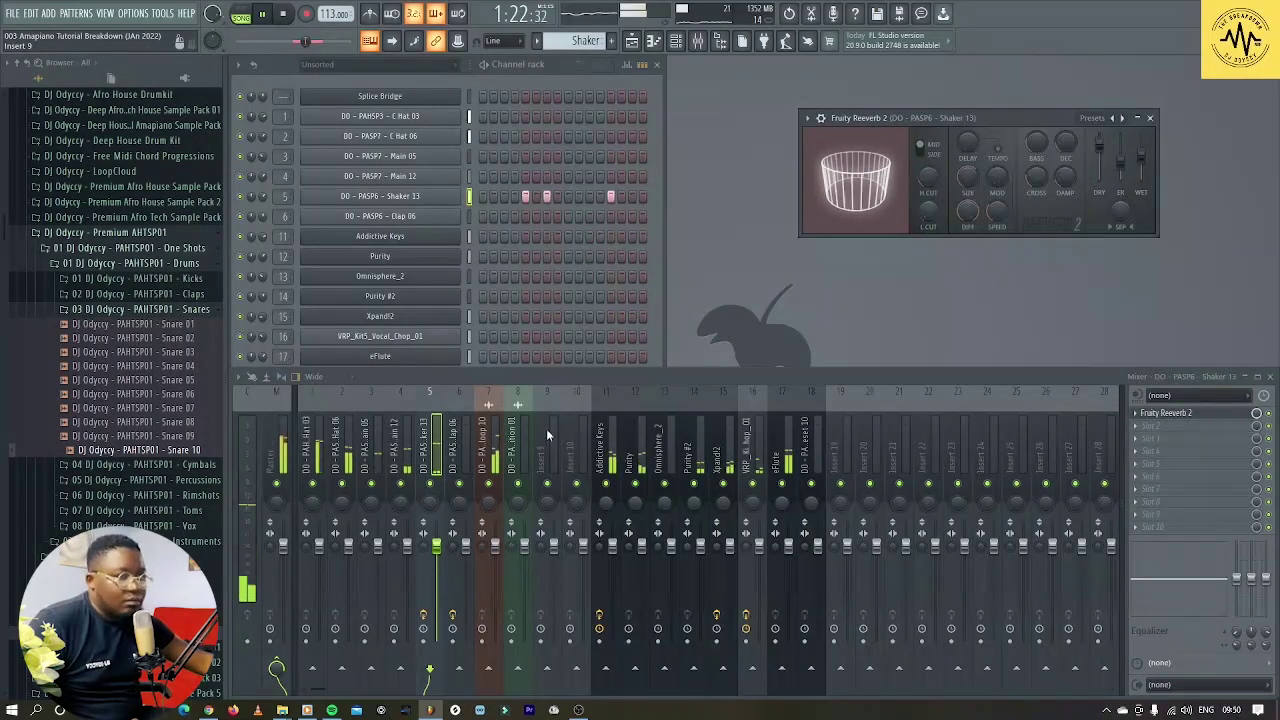
left_click(1150, 118)
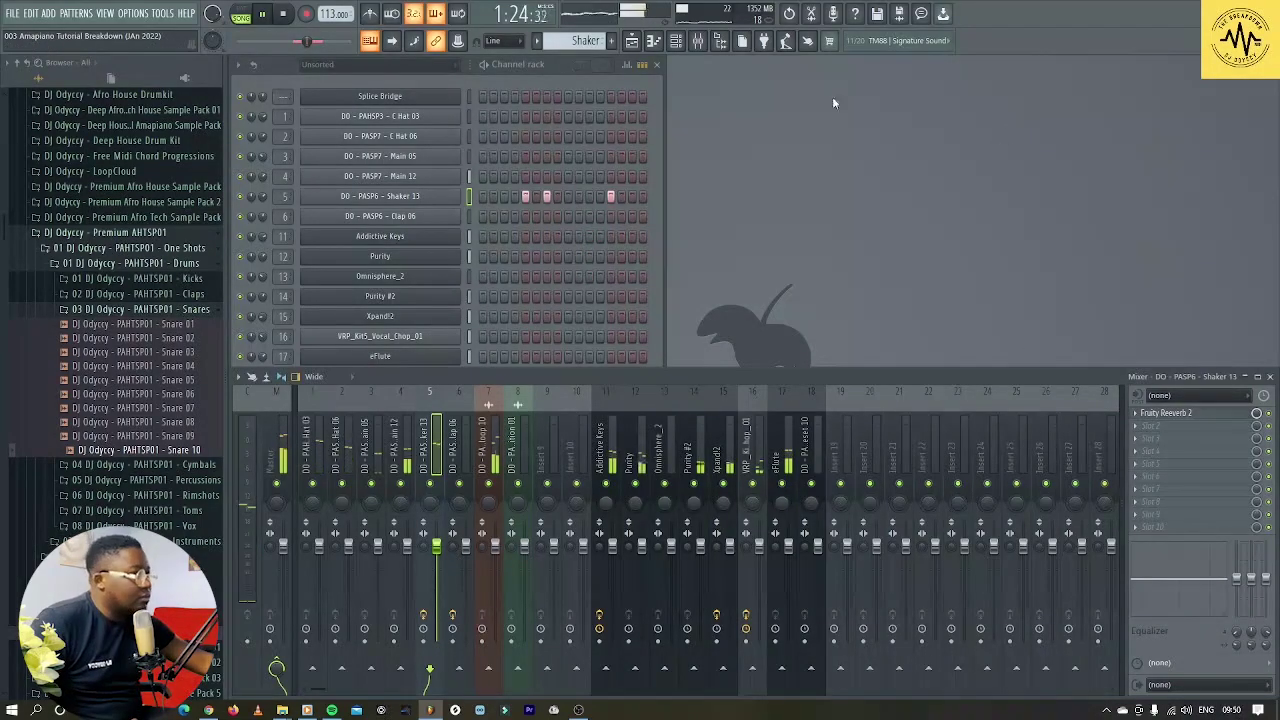
Unmute Track 3, restart playback from bar 33 and select the Claps pattern.
left_click(640, 48)
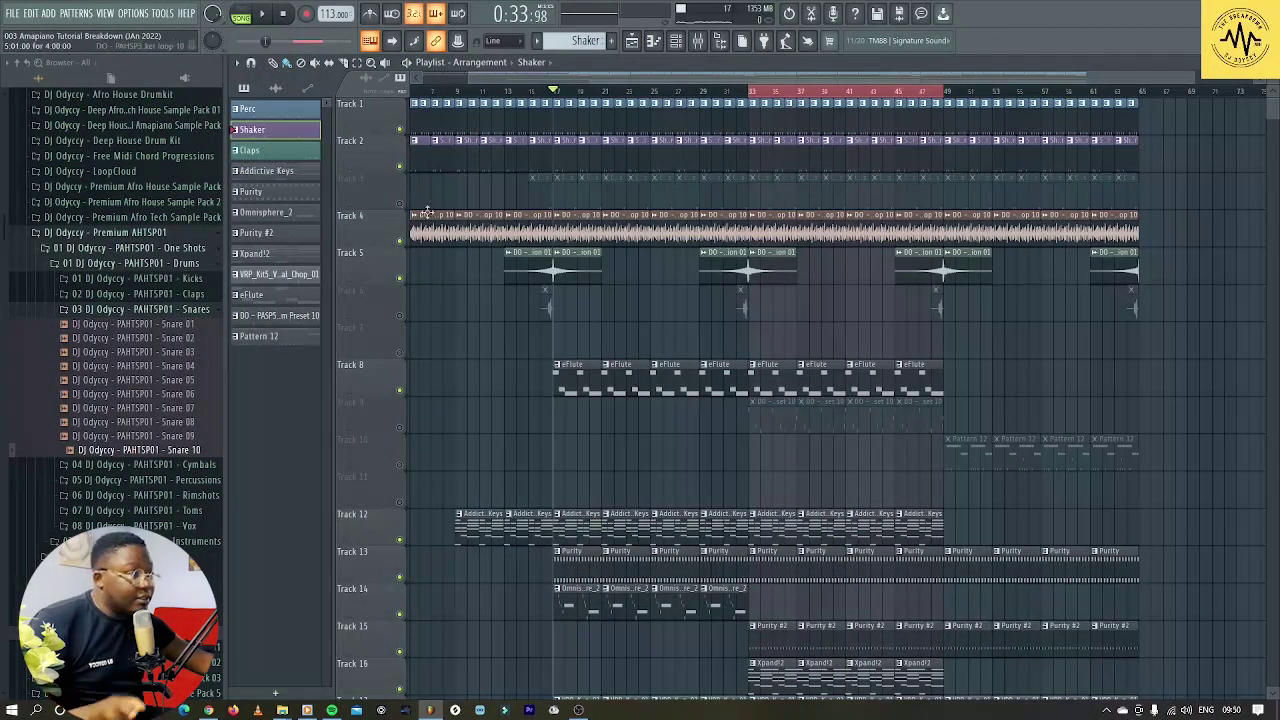
key("space")
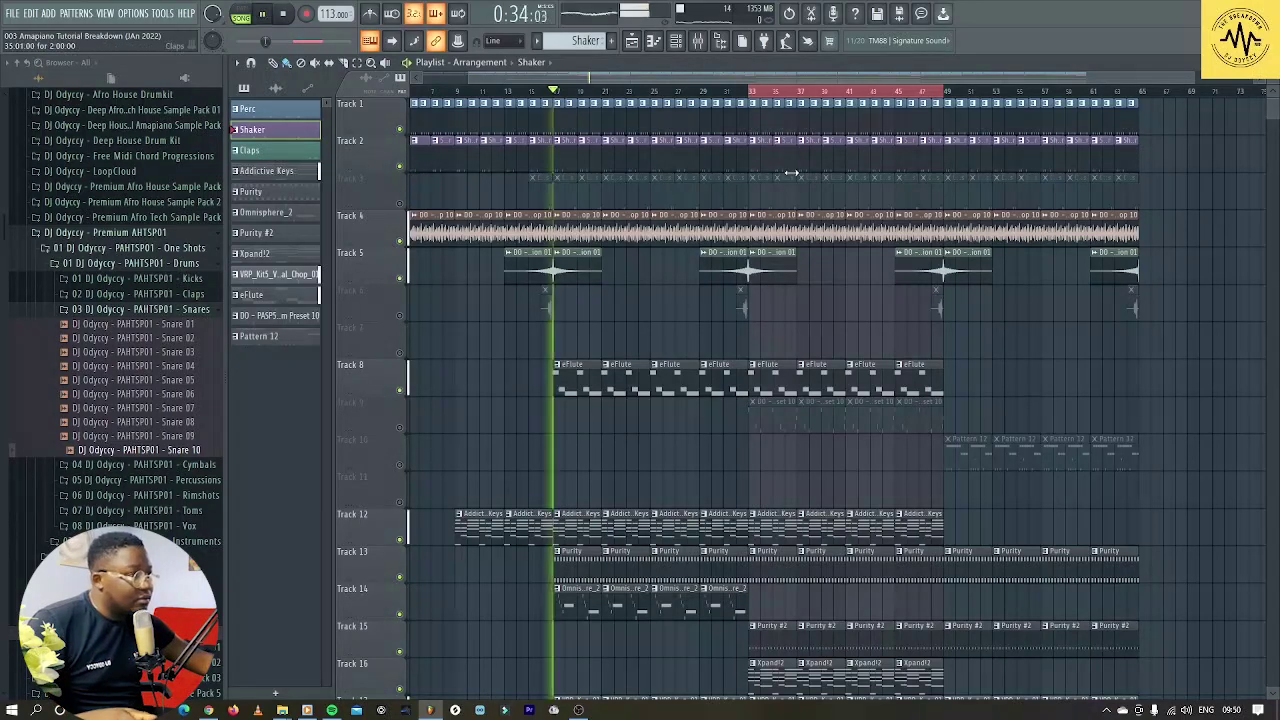
key("space")
left_click(757, 97)
left_click(401, 203)
key("space")
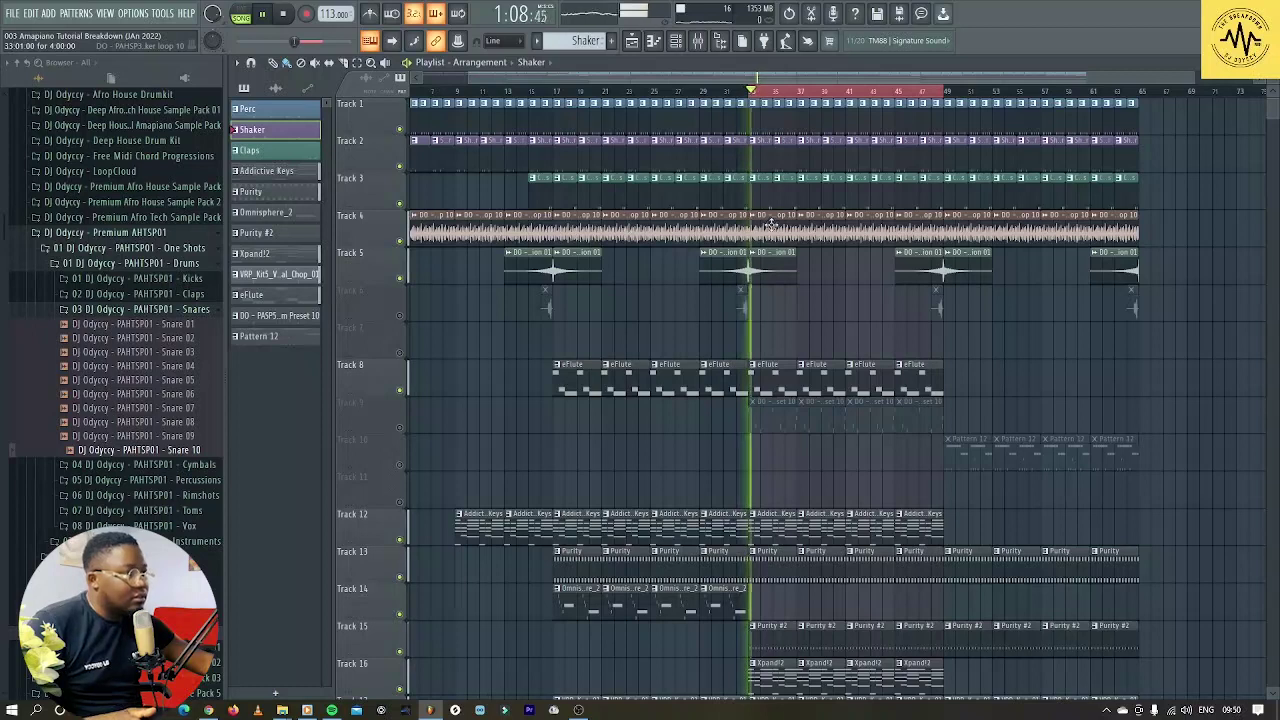
left_click(763, 195)
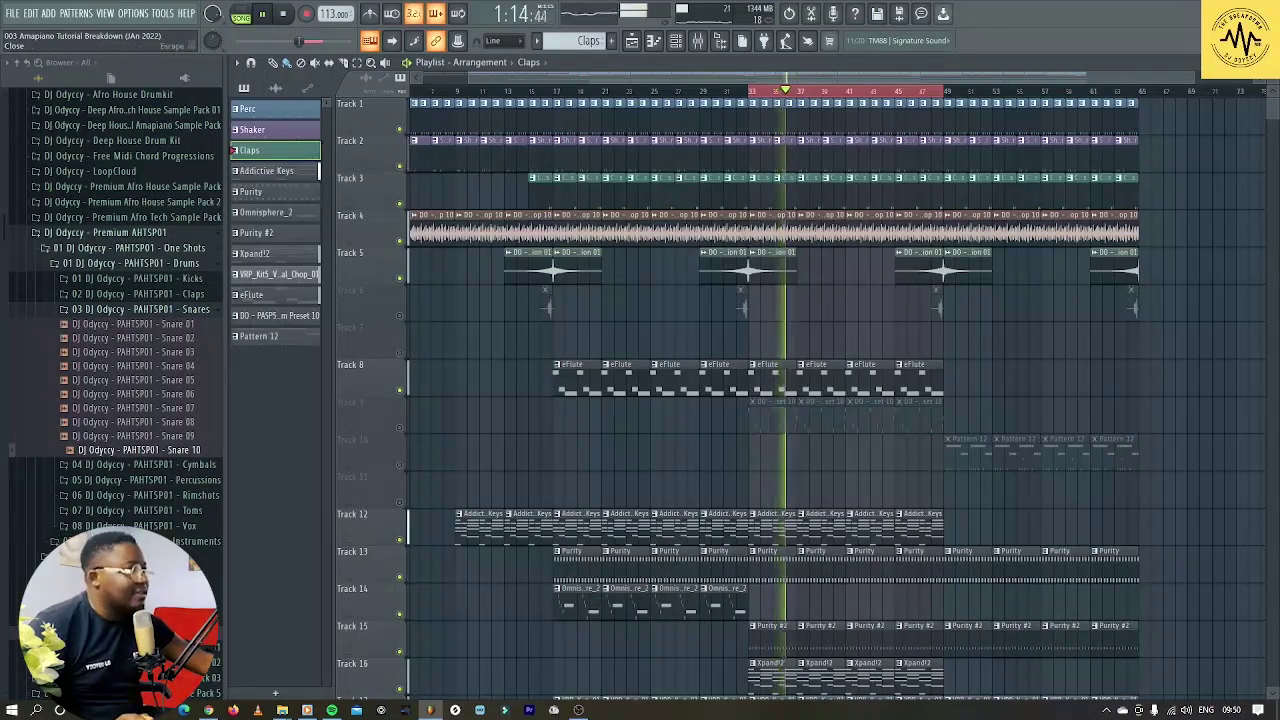
Review the Clap 06 notes in the piano roll and the Fruity Reeverb 2 settings on its mixer track.
key("F5")
left_click(505, 216)
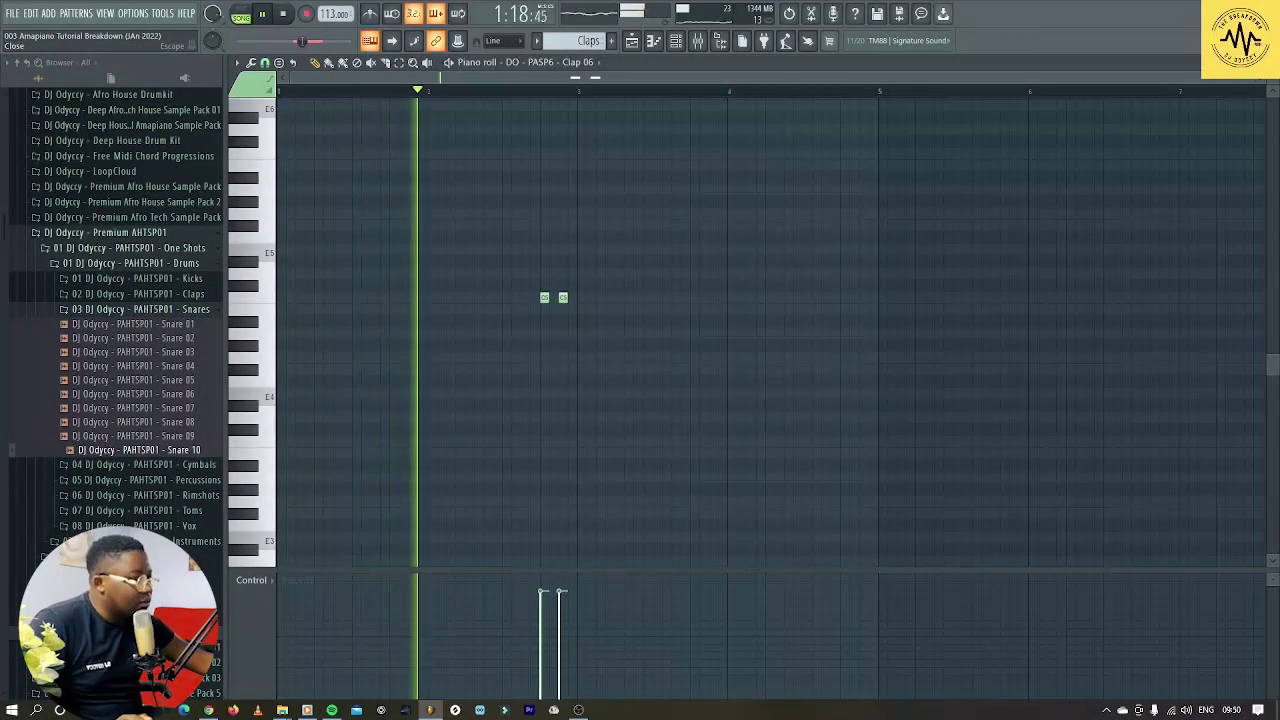
key("Escape")
left_click(453, 460)
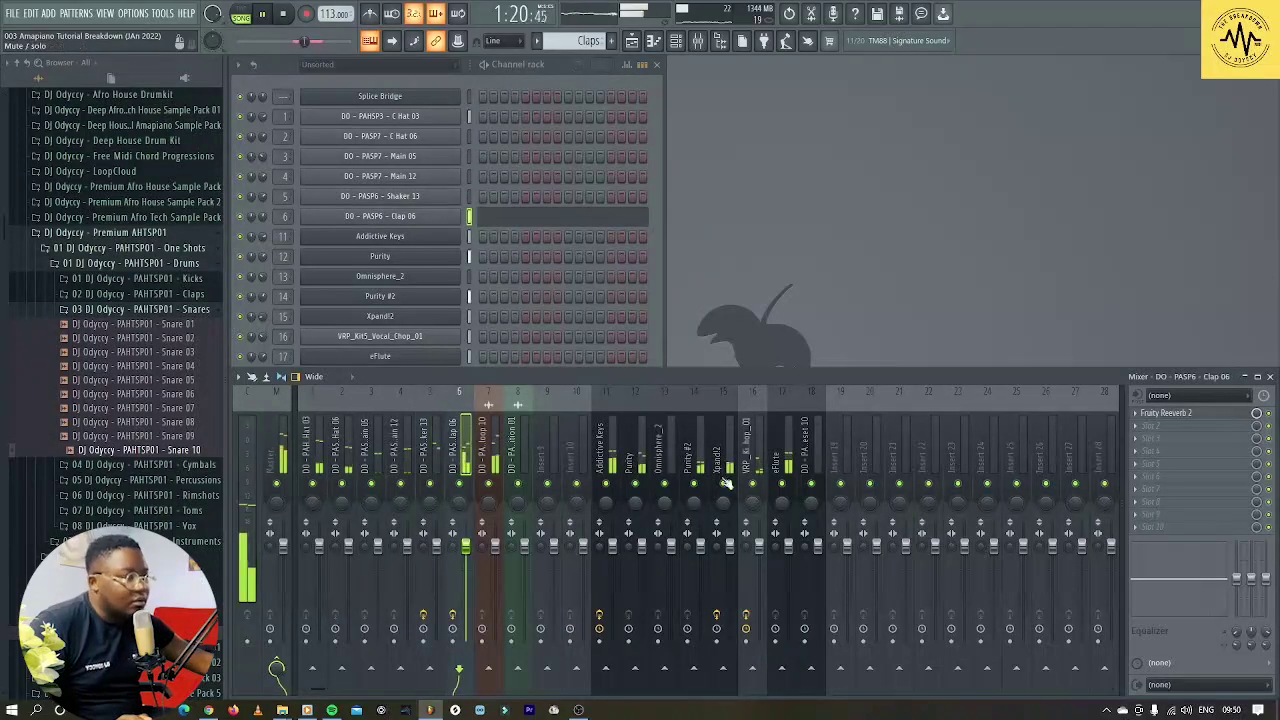
left_click(1168, 413)
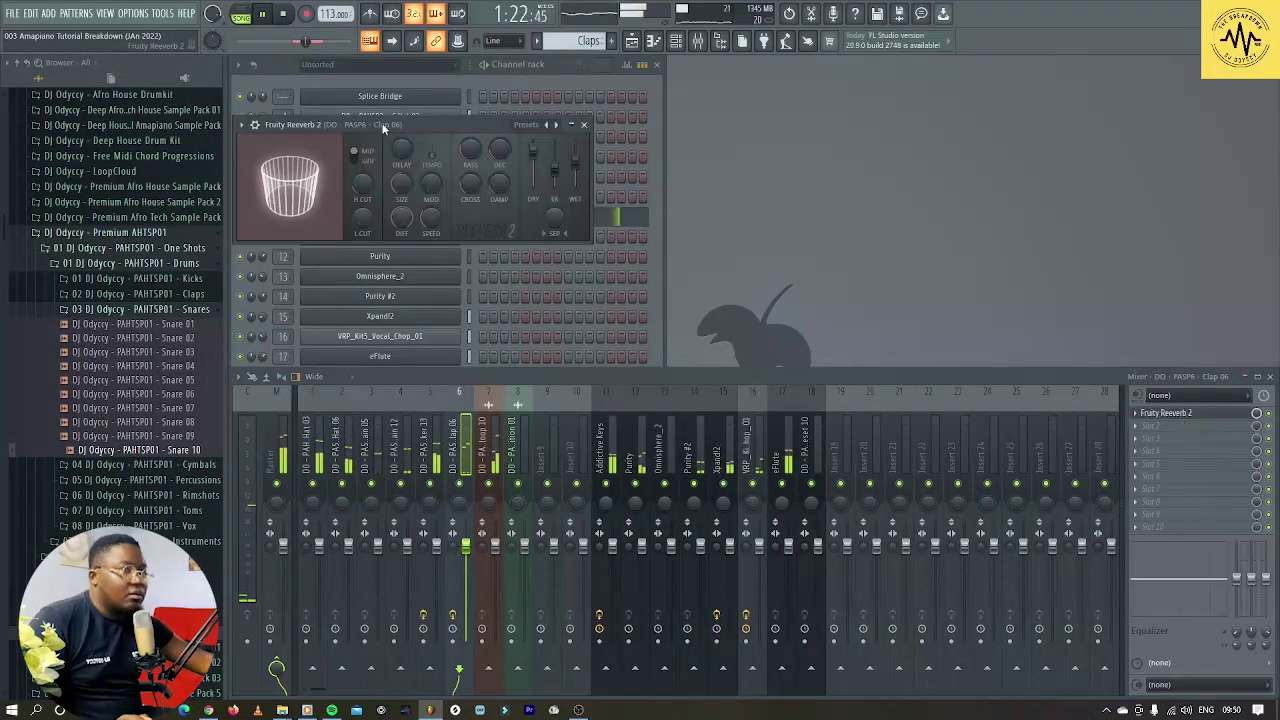
left_click_drag(393, 131, 976, 131)
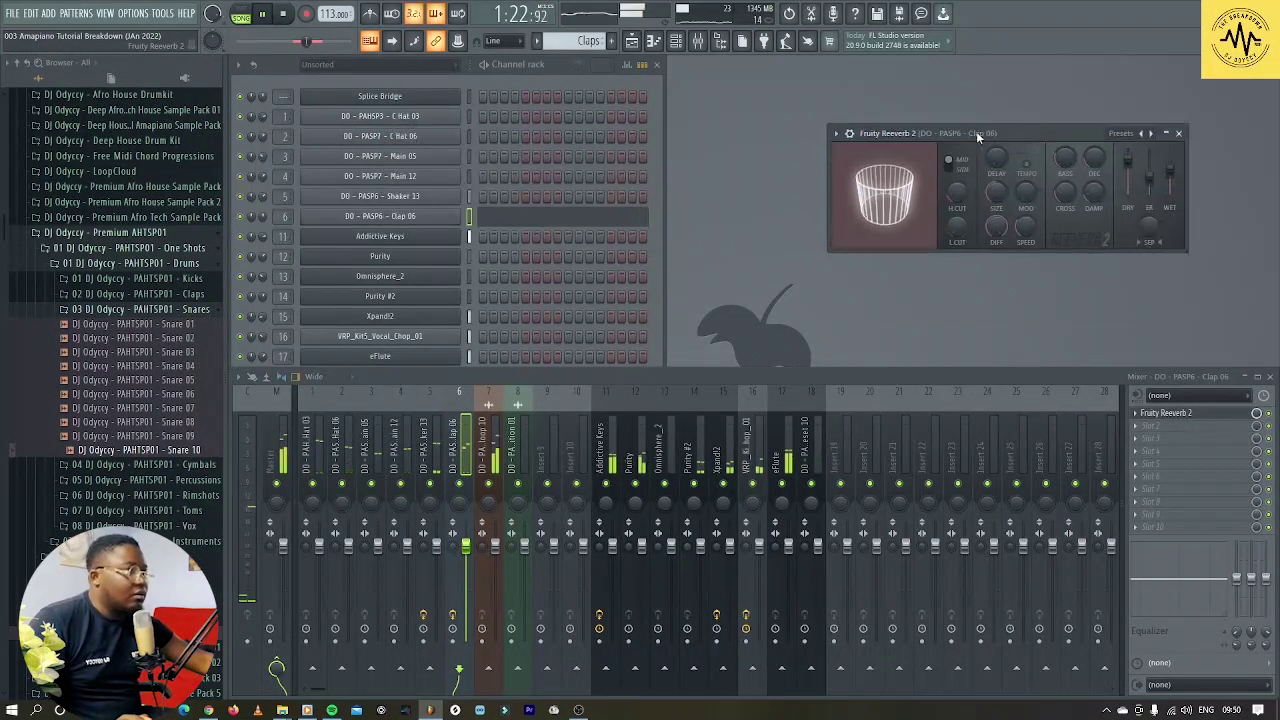
left_click(1178, 131)
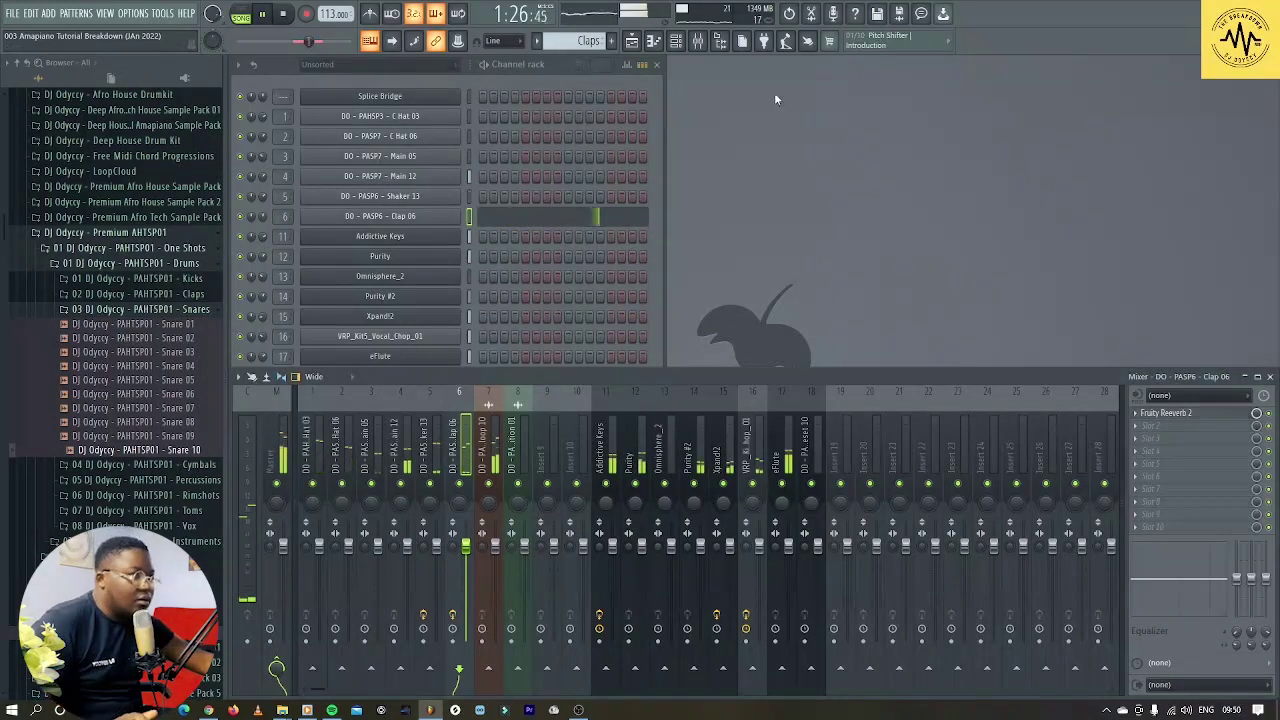
Return to the playlist and unmute Track 9 with the Logdrum preset clips.
left_click(632, 40)
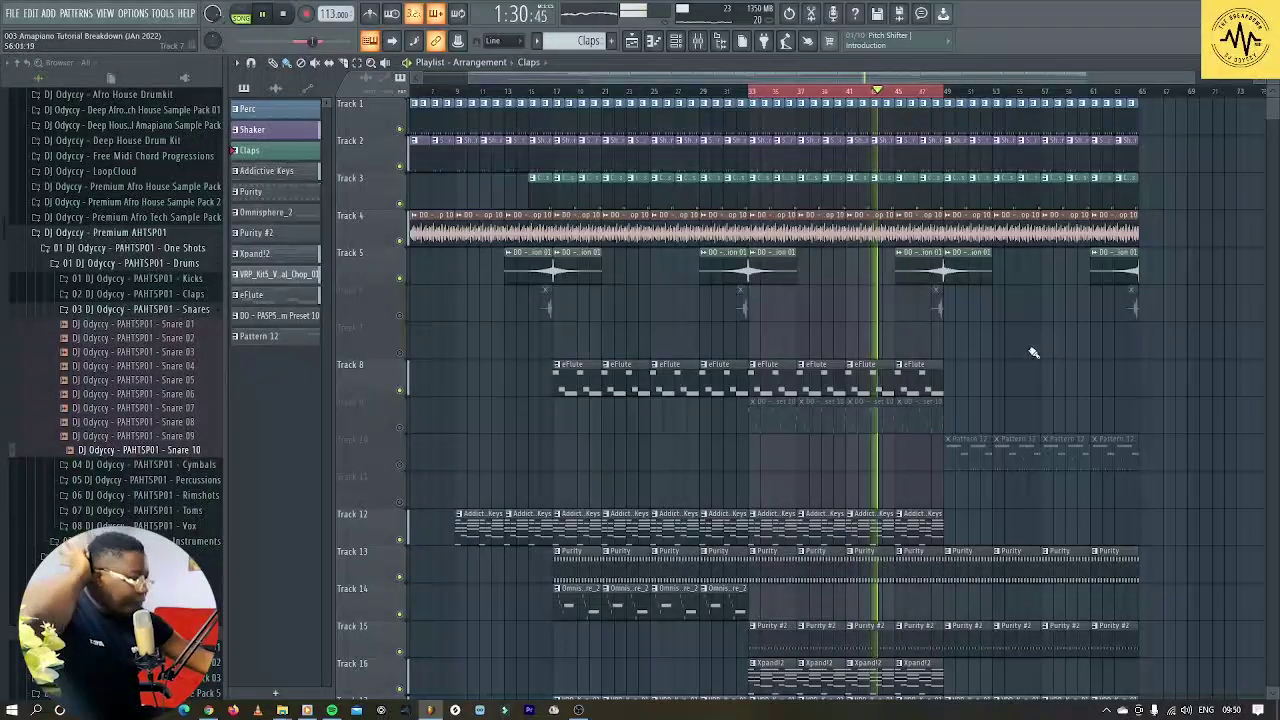
left_click(400, 429)
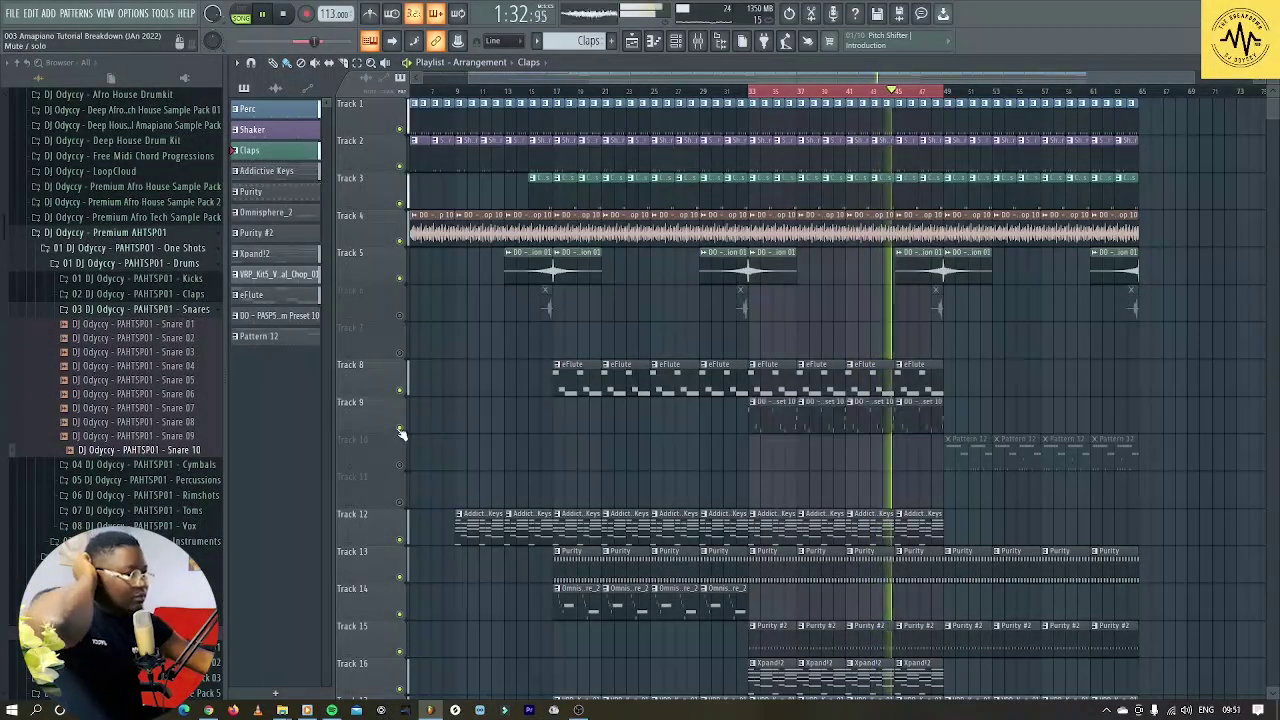
Select the Logdrum Preset 10 pattern on Track 9 and review its notes in the piano roll.
left_click(781, 425)
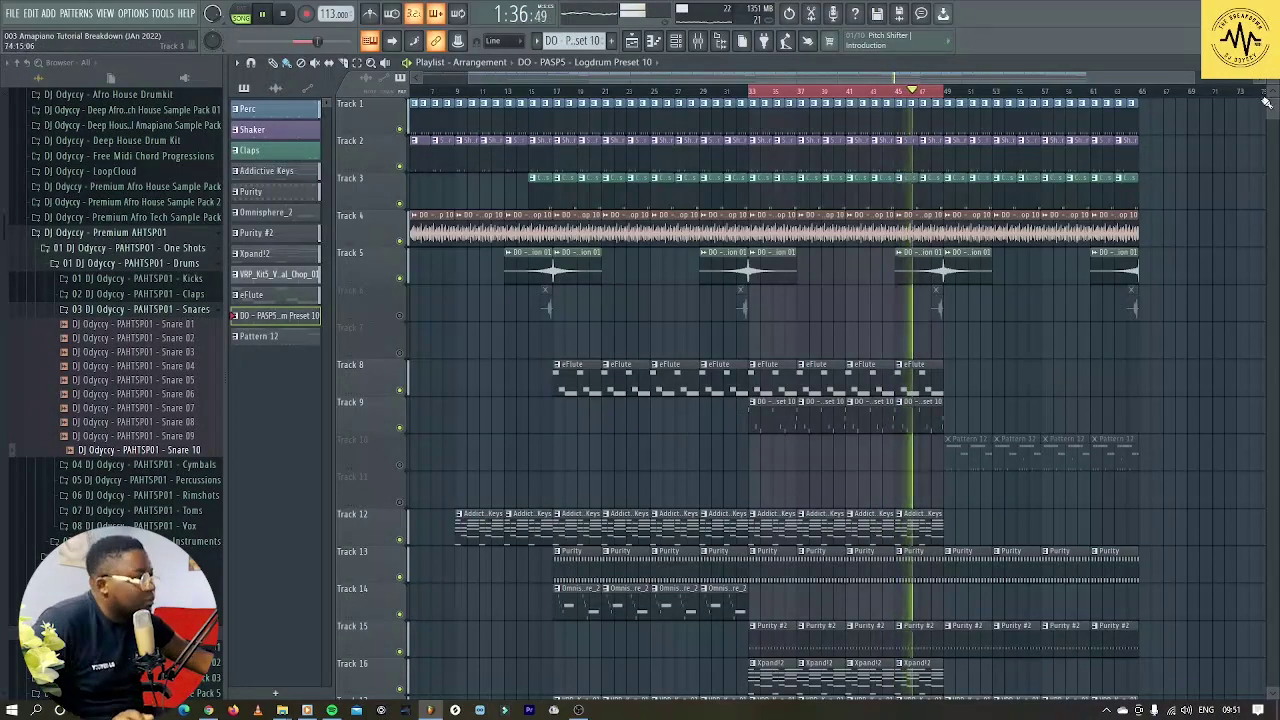
key("F5")
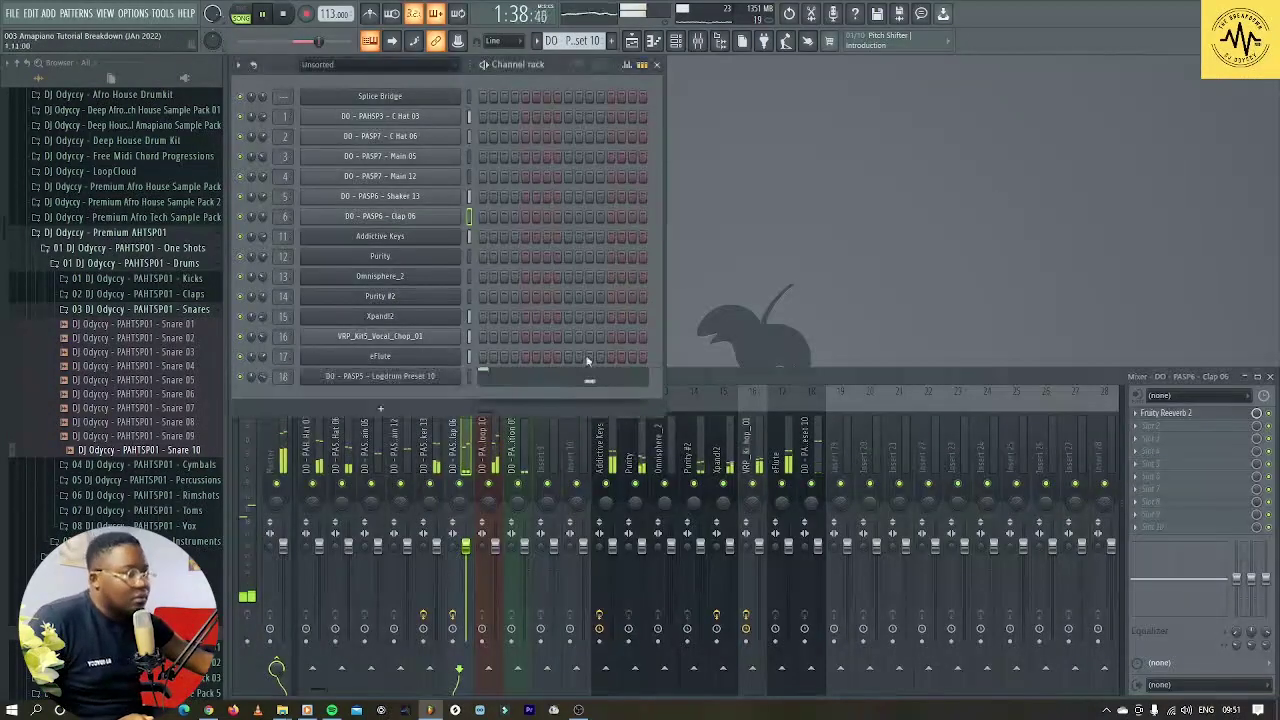
left_click(585, 385)
scroll(660, 414, "down", 3)
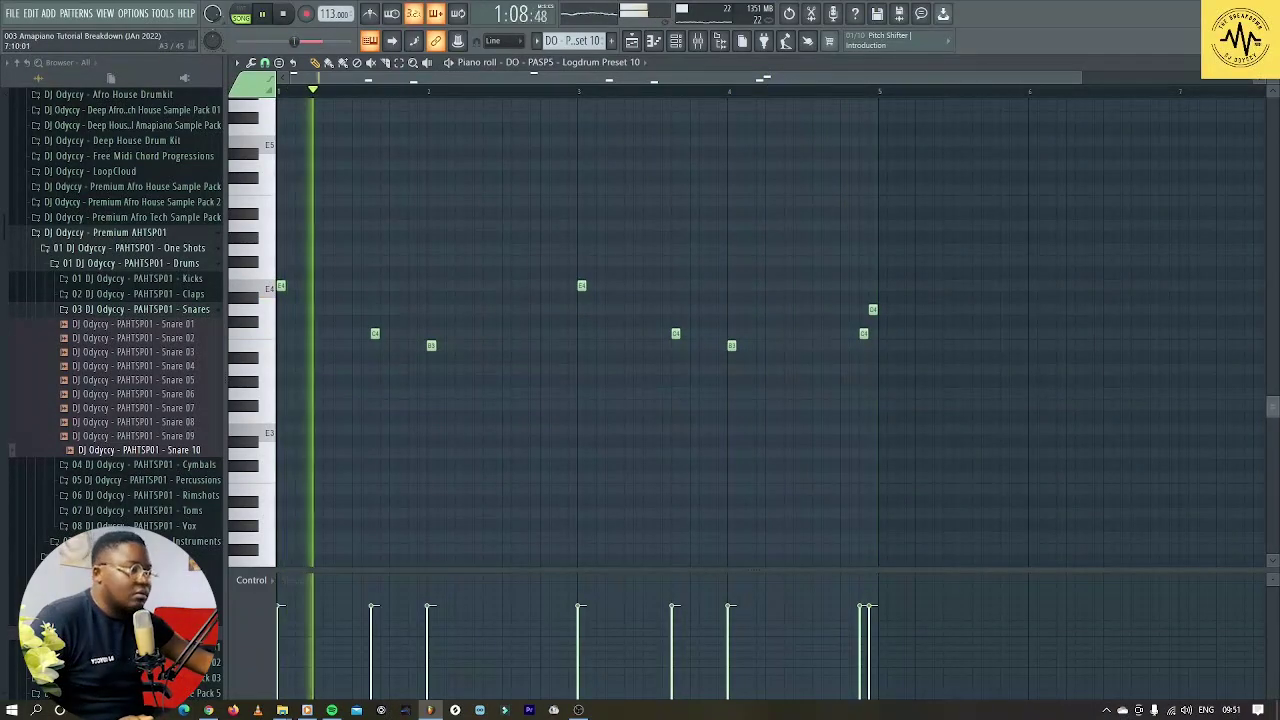
scroll(800, 380, "down", 1)
scroll(1160, 306, "up", 3)
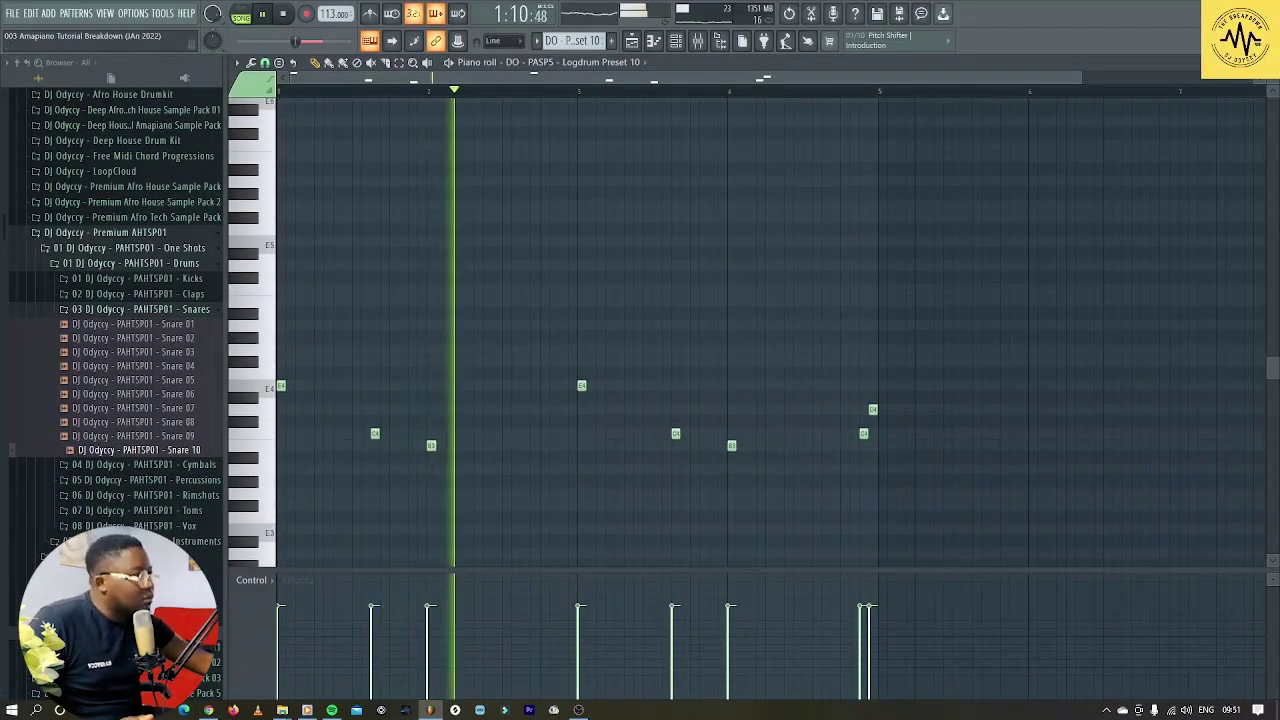
key("Escape")
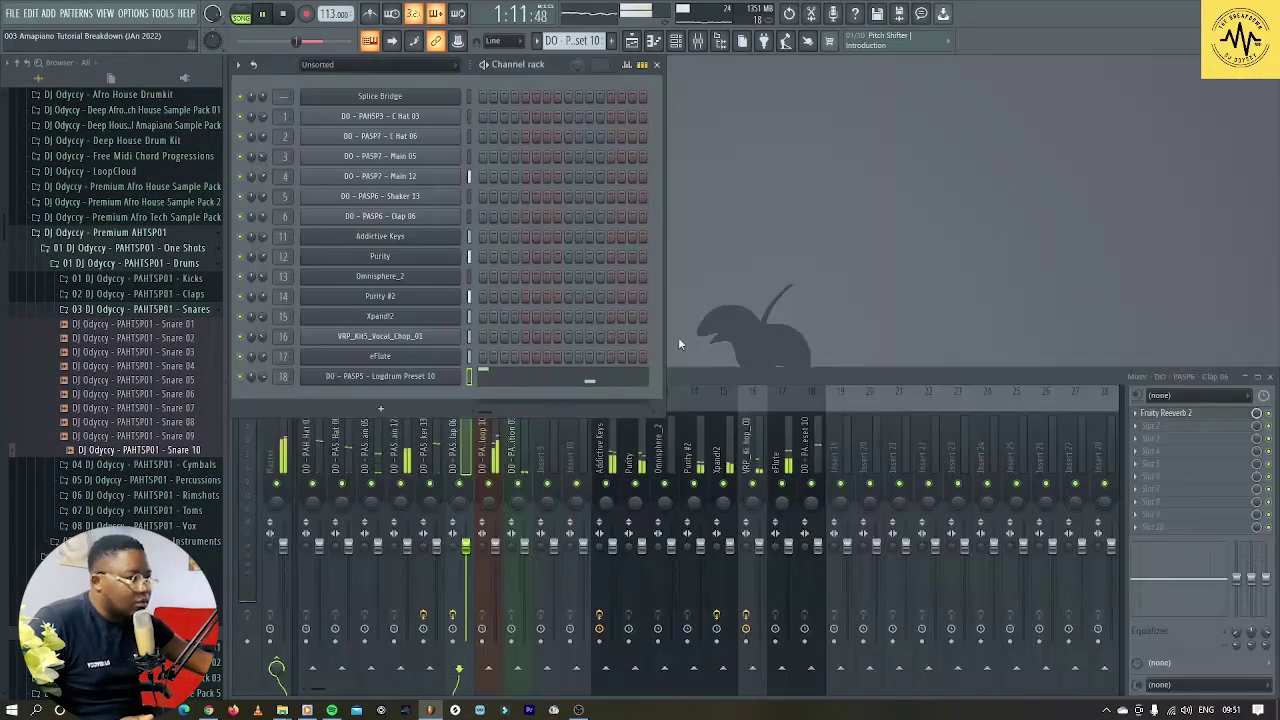
Examine the DX10 FM synth settings of the Logdrum Preset 10 channel and its mixer track.
left_click(443, 371)
left_click_drag(483, 162, 906, 108)
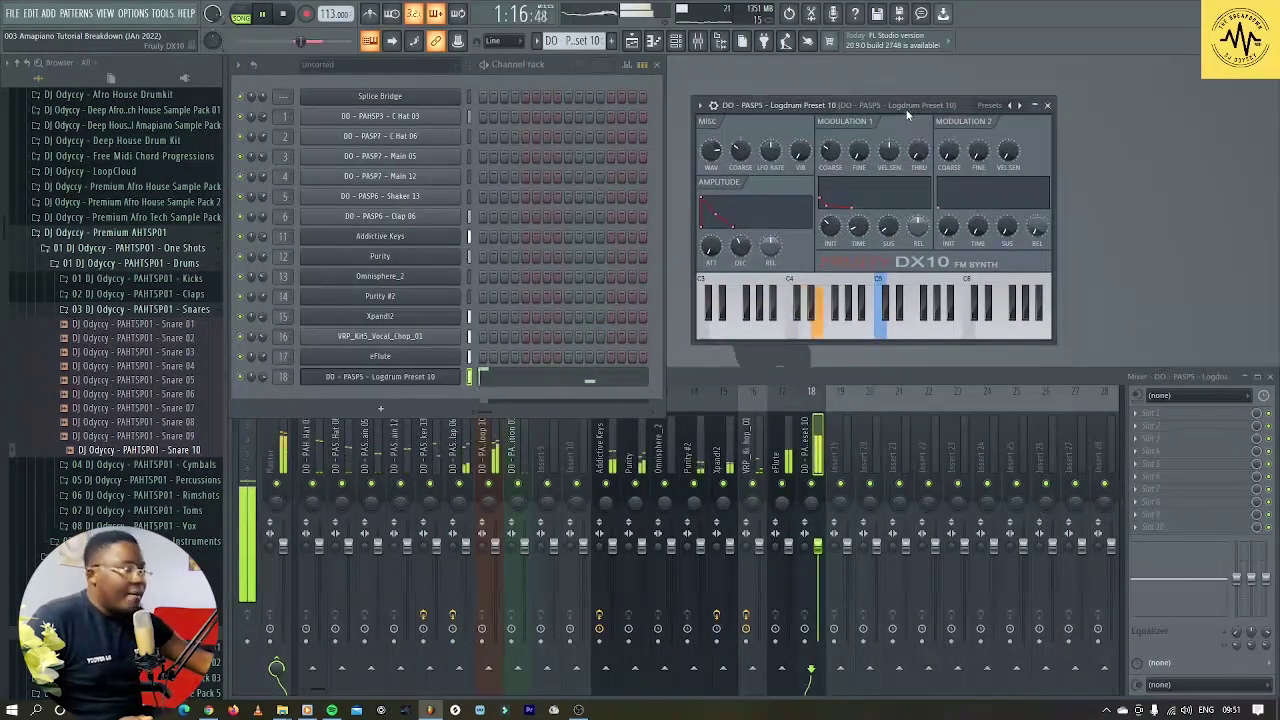
left_click(1047, 105)
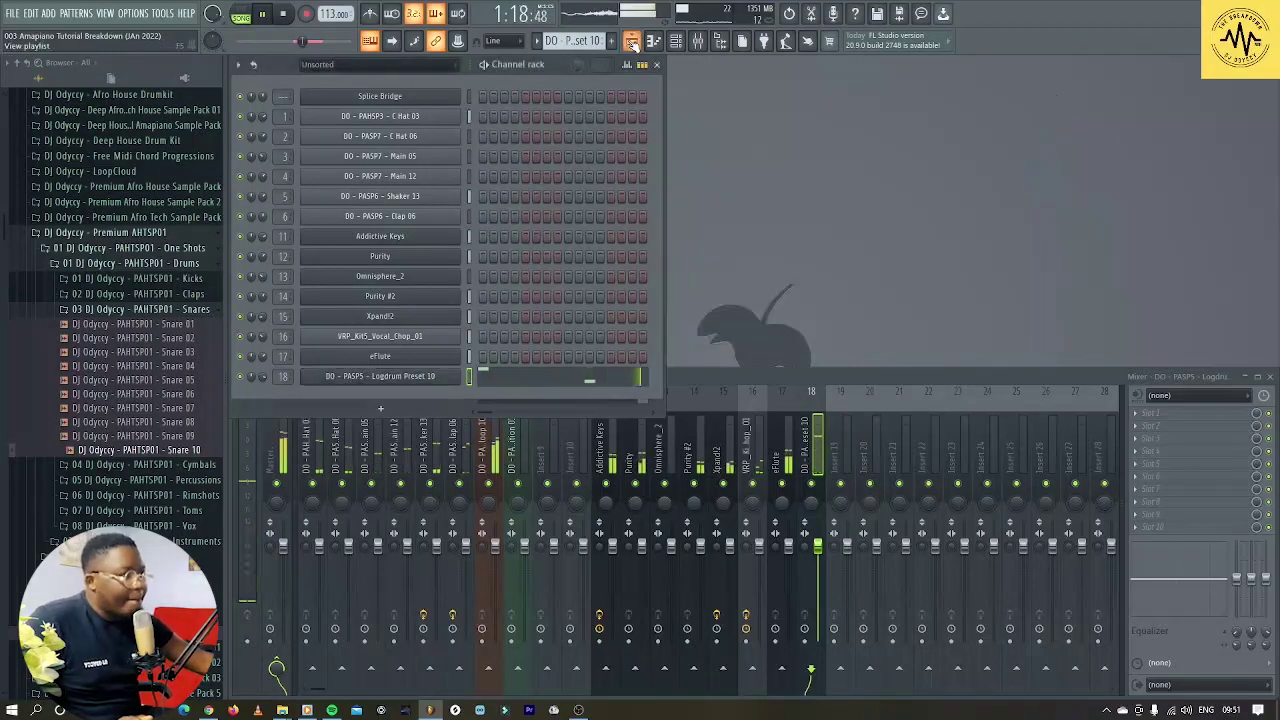
Return to the playlist, extend the time selection from bar 33 through the end of the Pattern 12 clips, and unmute all tracks.
key("F5")
left_click_drag(946, 92, 1140, 92)
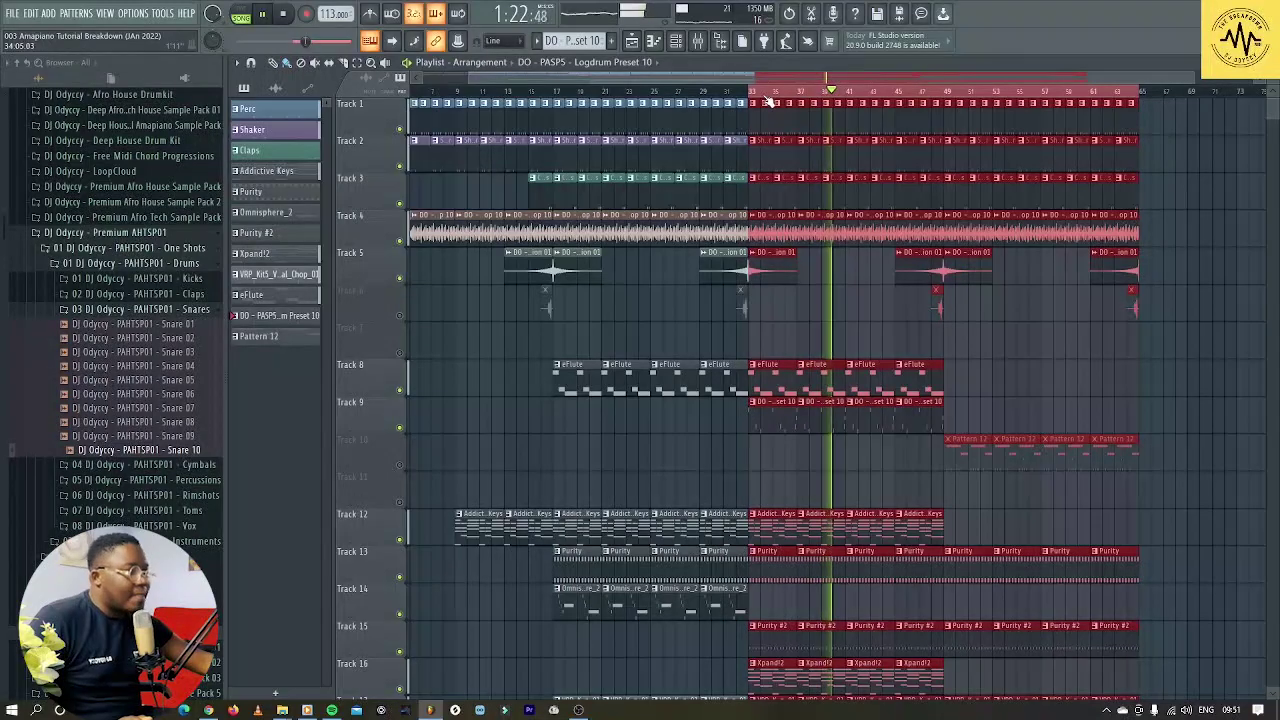
left_click(400, 465)
left_click(694, 457)
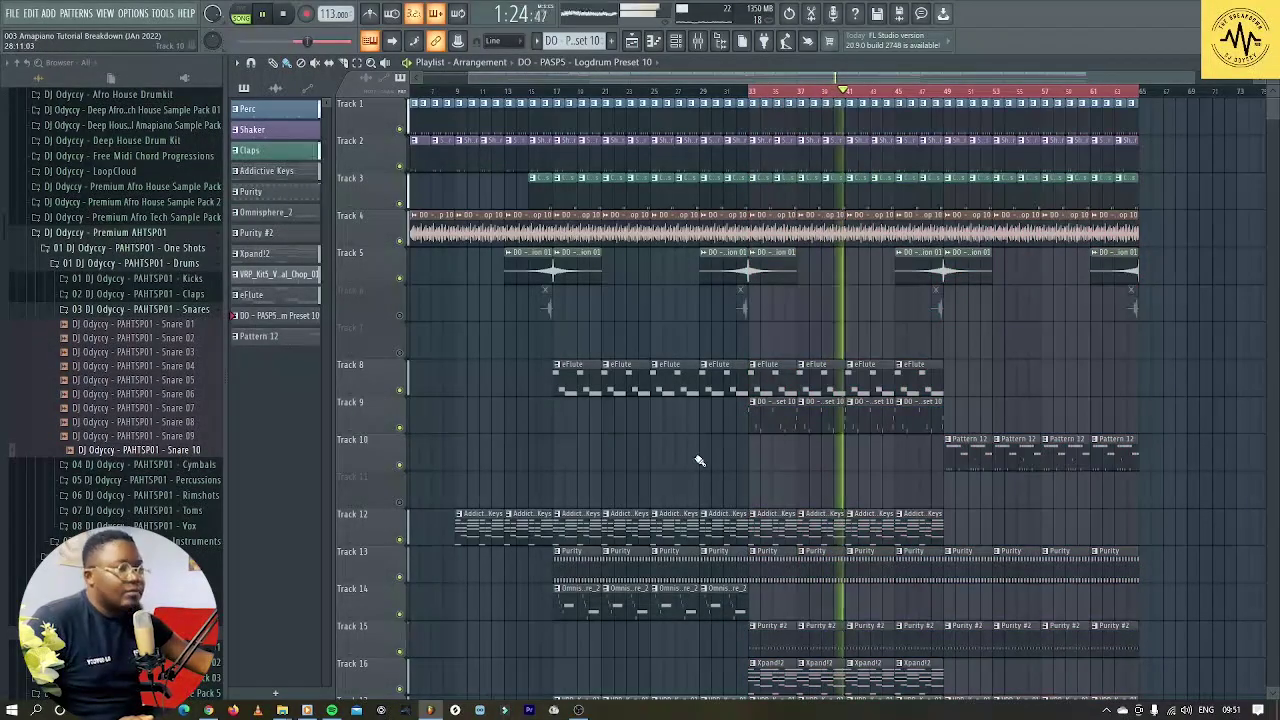
right_click(400, 465)
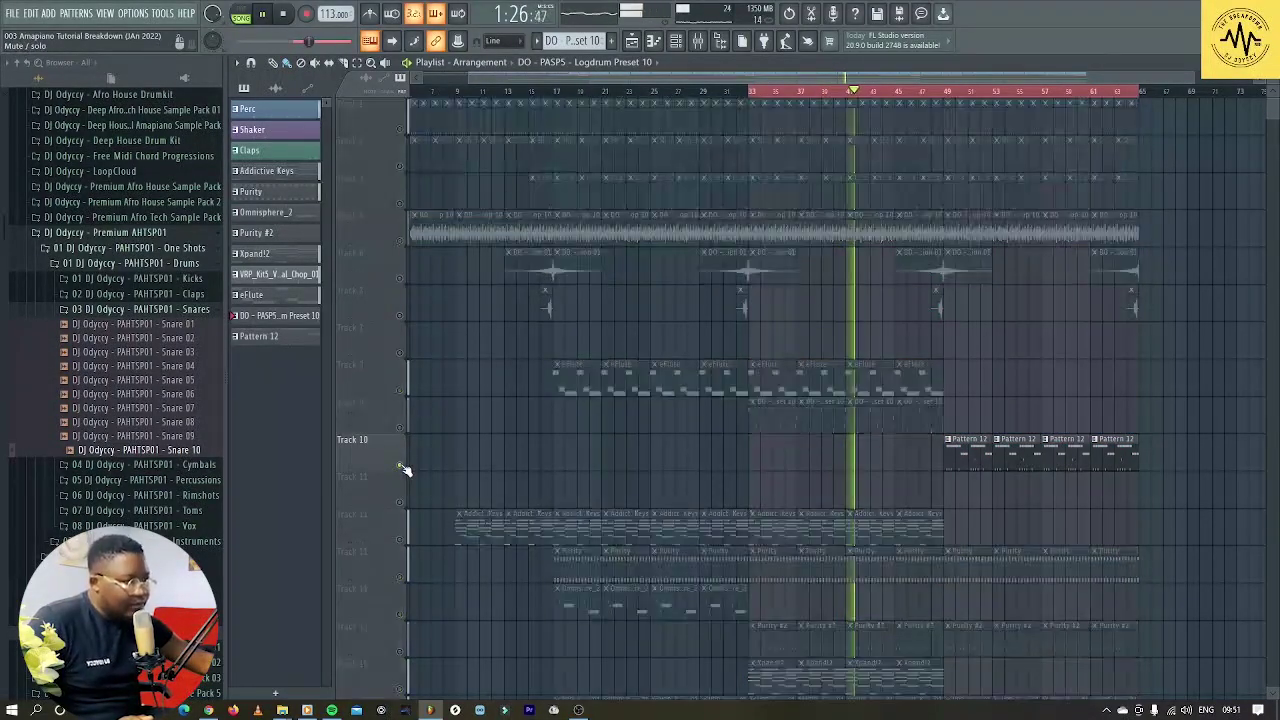
right_click(400, 465)
scroll(995, 505, "down", 3)
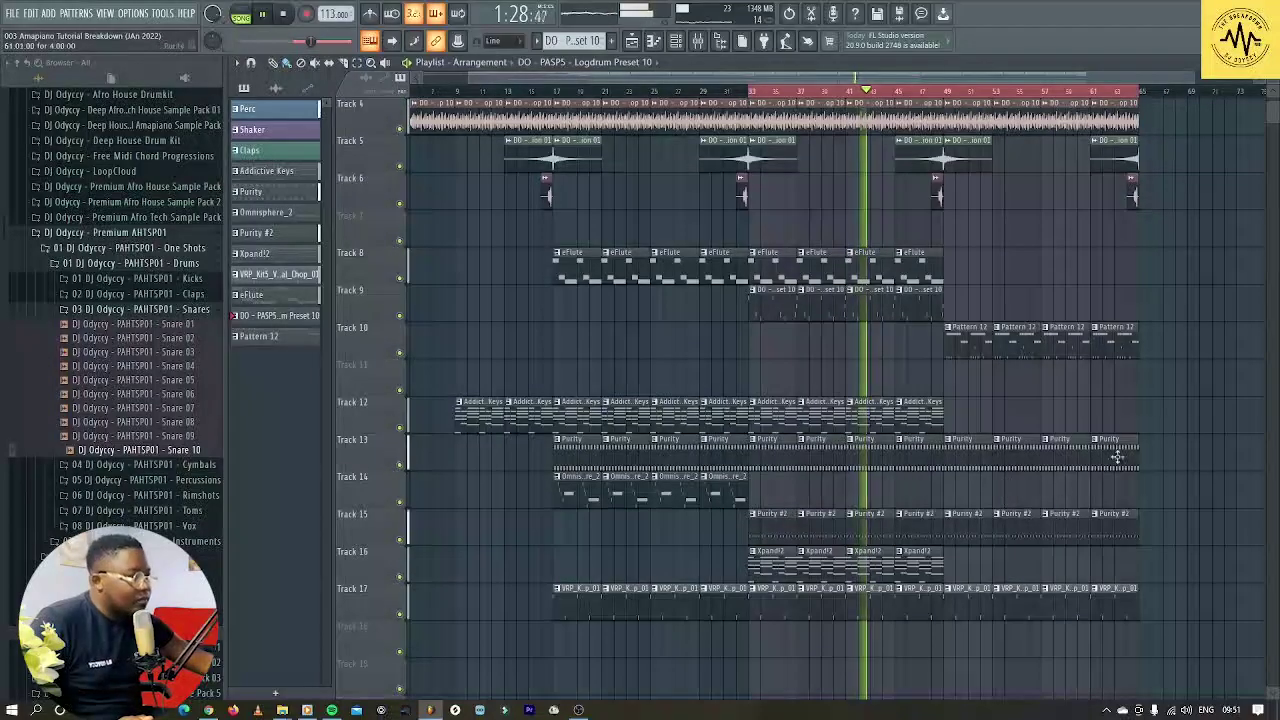
Stop playback and restart it from bar 49, where the Pattern 12 clips on Track 10 begin.
key("space")
left_click(898, 93)
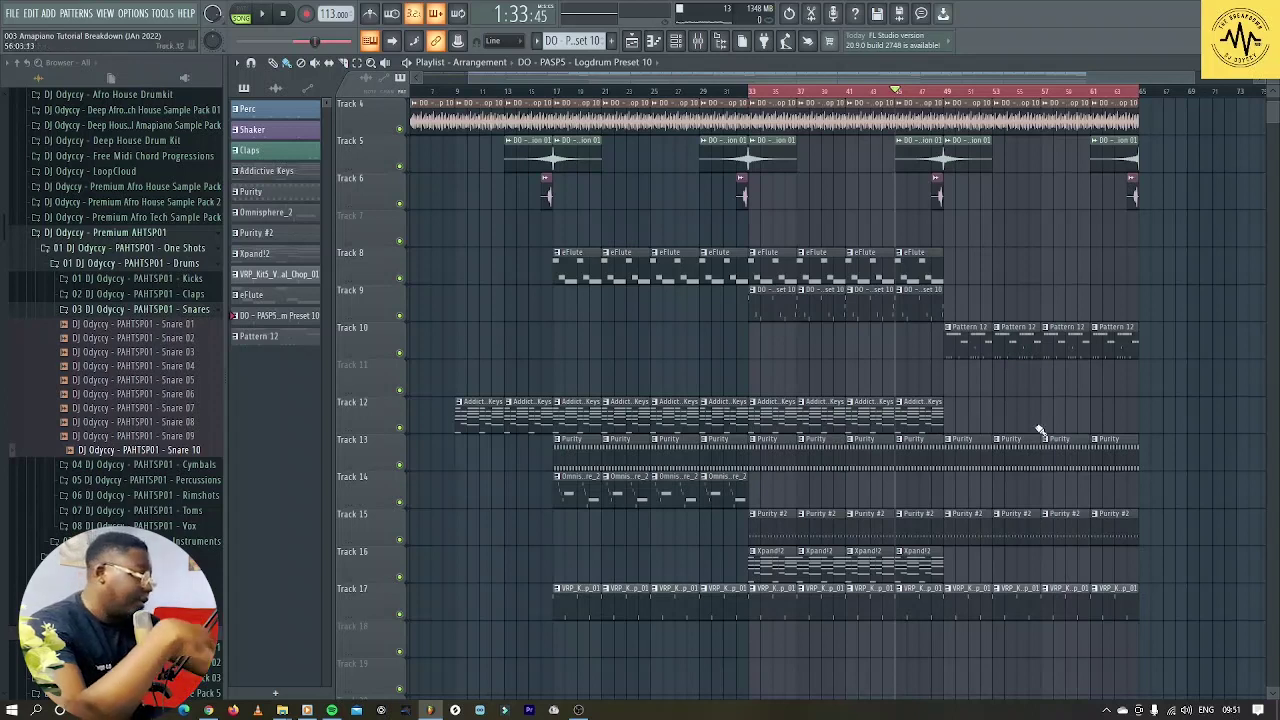
left_click(951, 97)
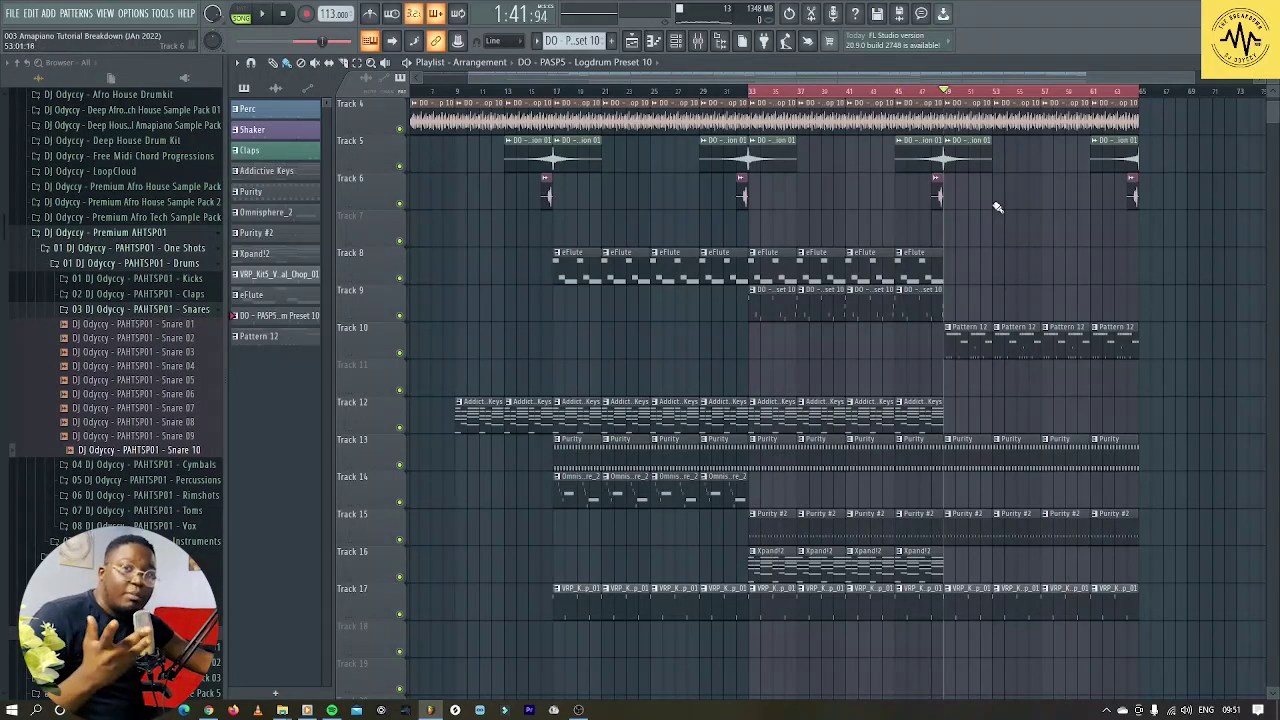
key("space")
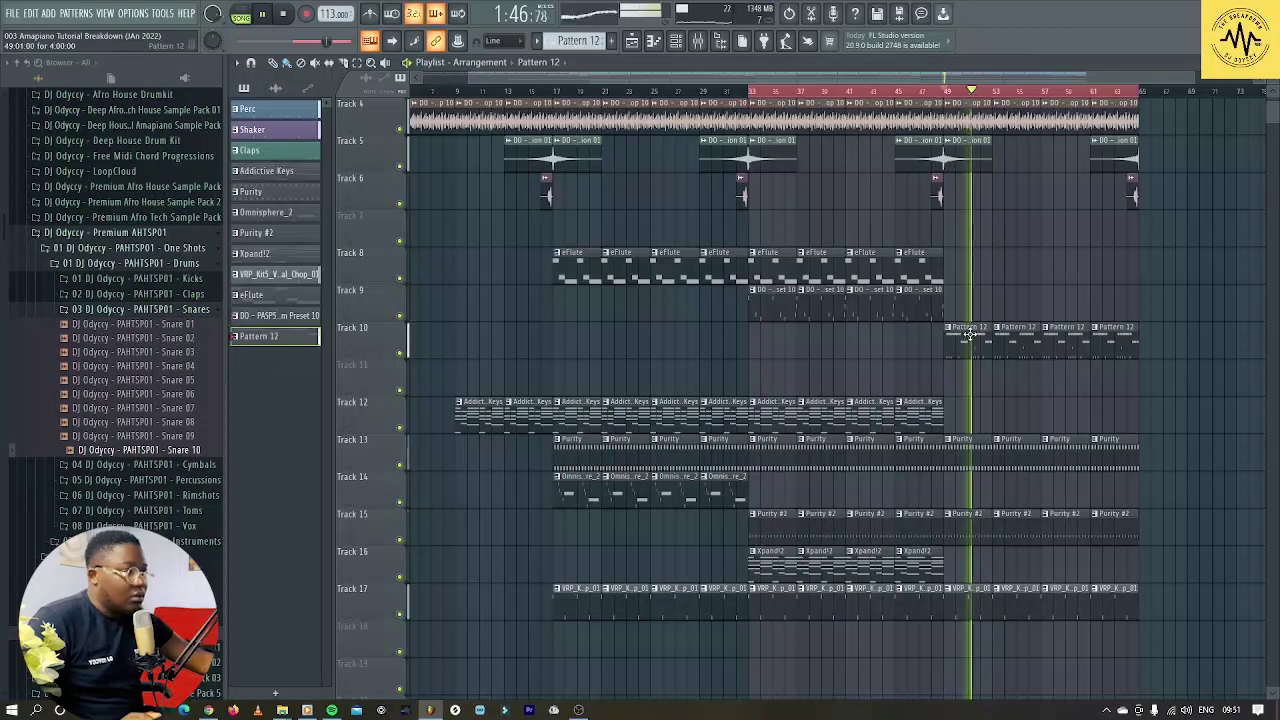
Review the Logdrum Preset 10 and eFlute notes of Pattern 12 in the piano roll, stopping playback.
key("F5")
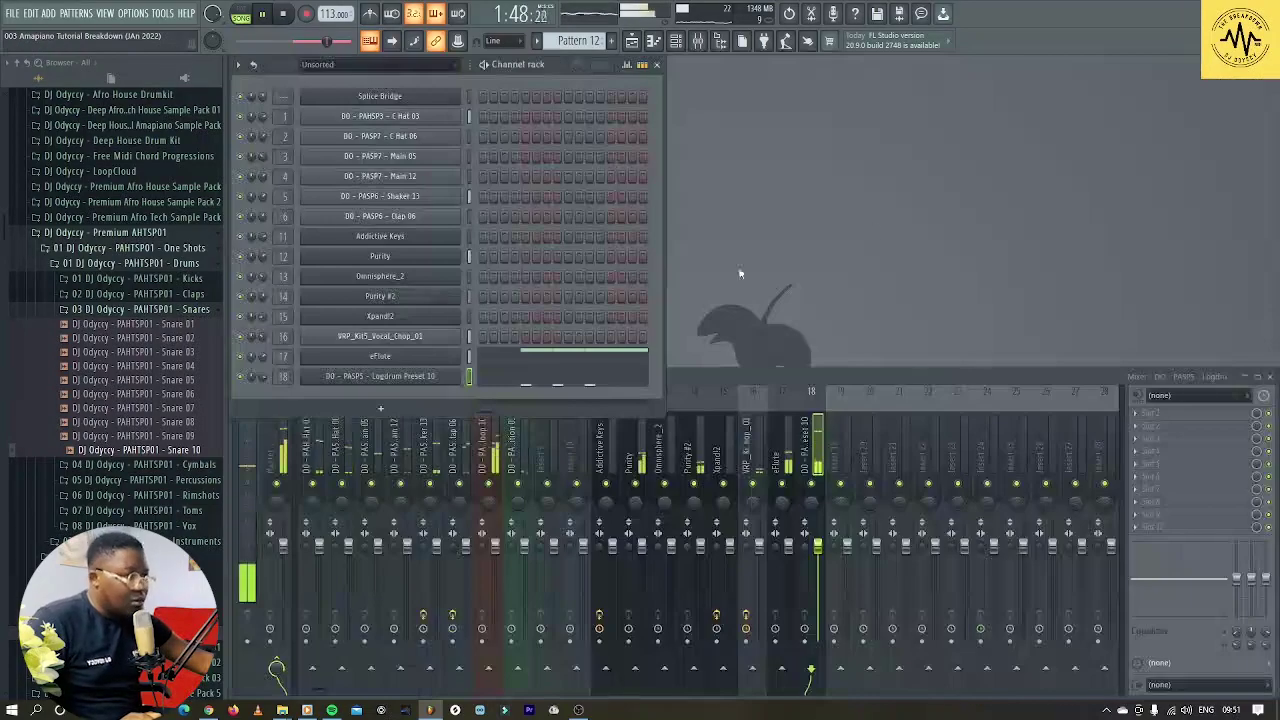
left_click(562, 384)
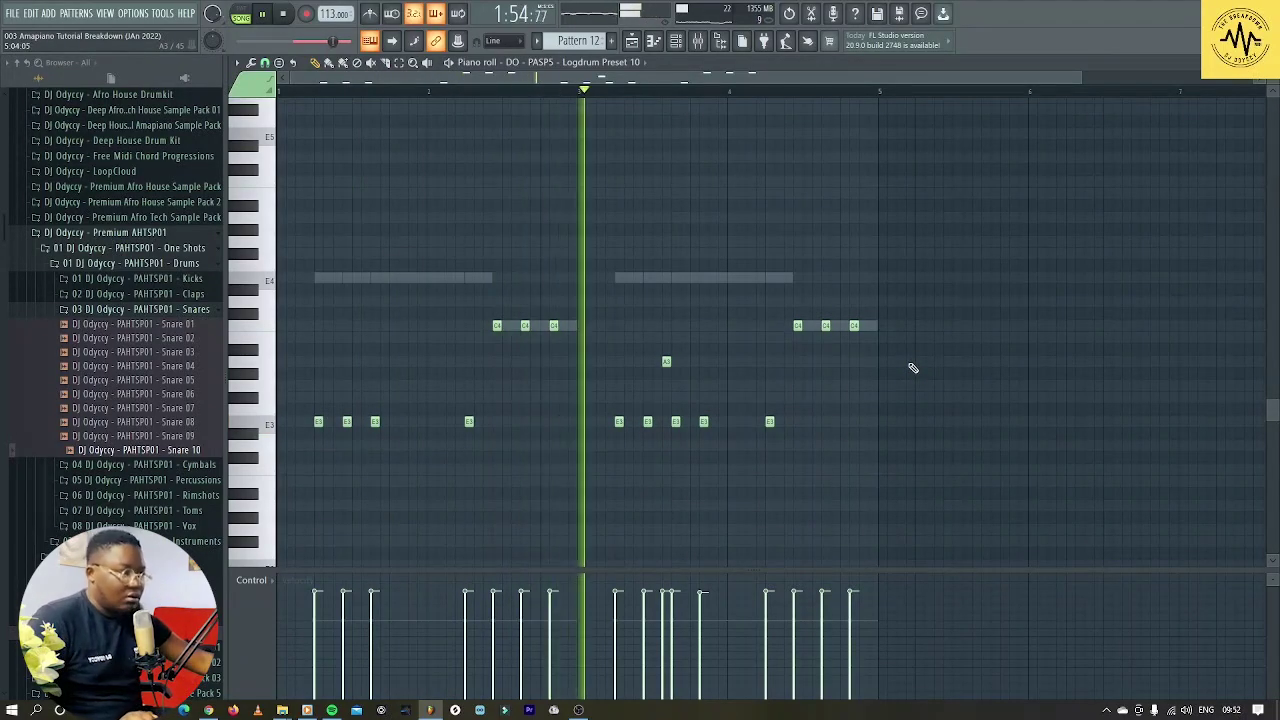
key("space")
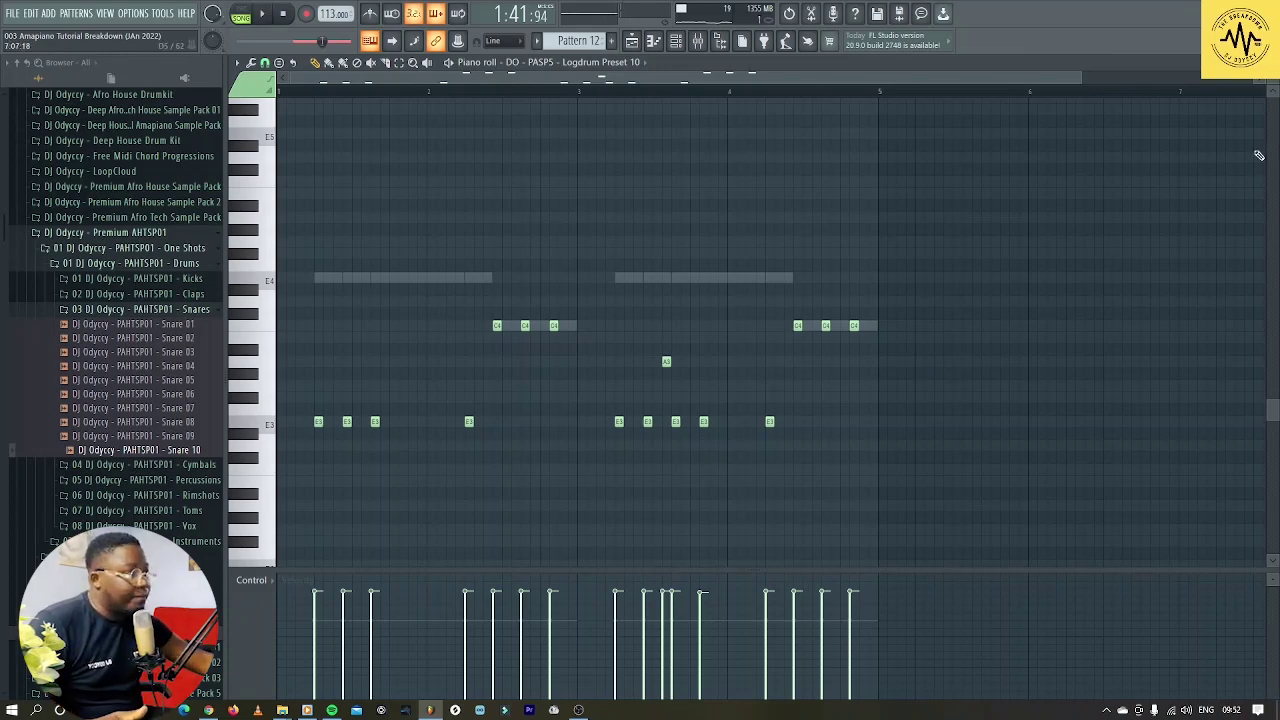
left_click(1266, 62)
left_click(555, 357)
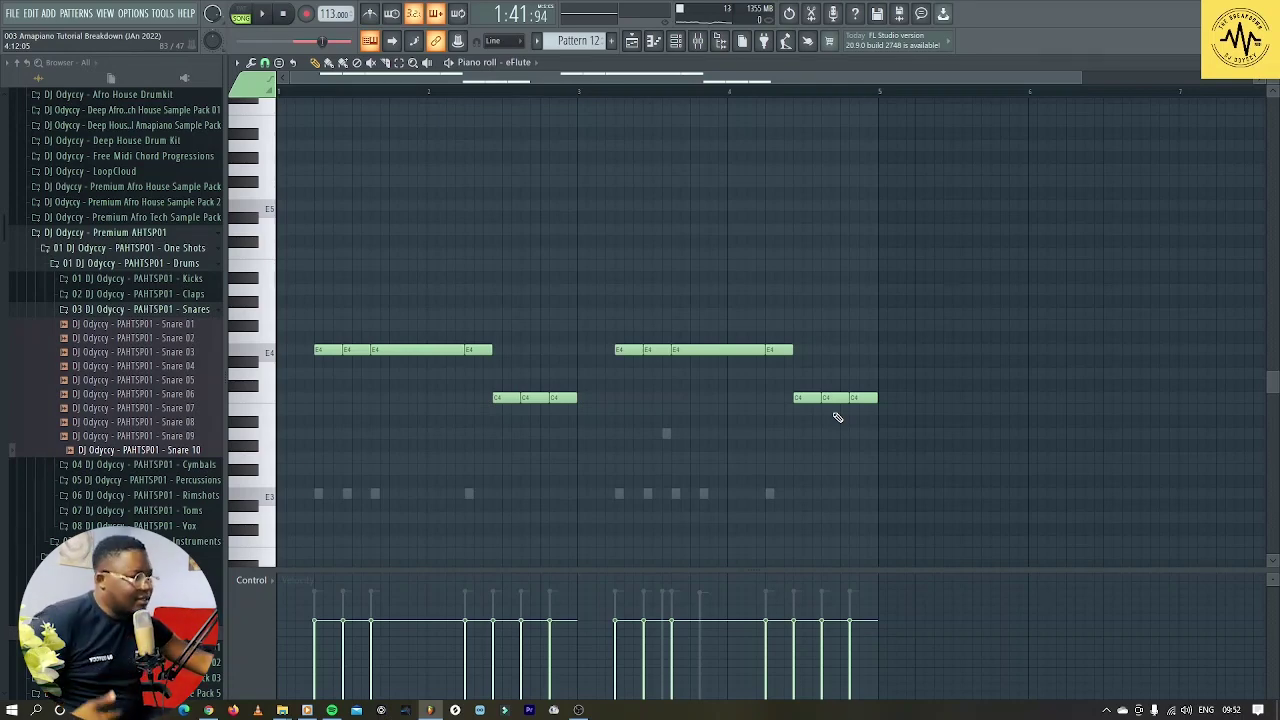
key("Escape")
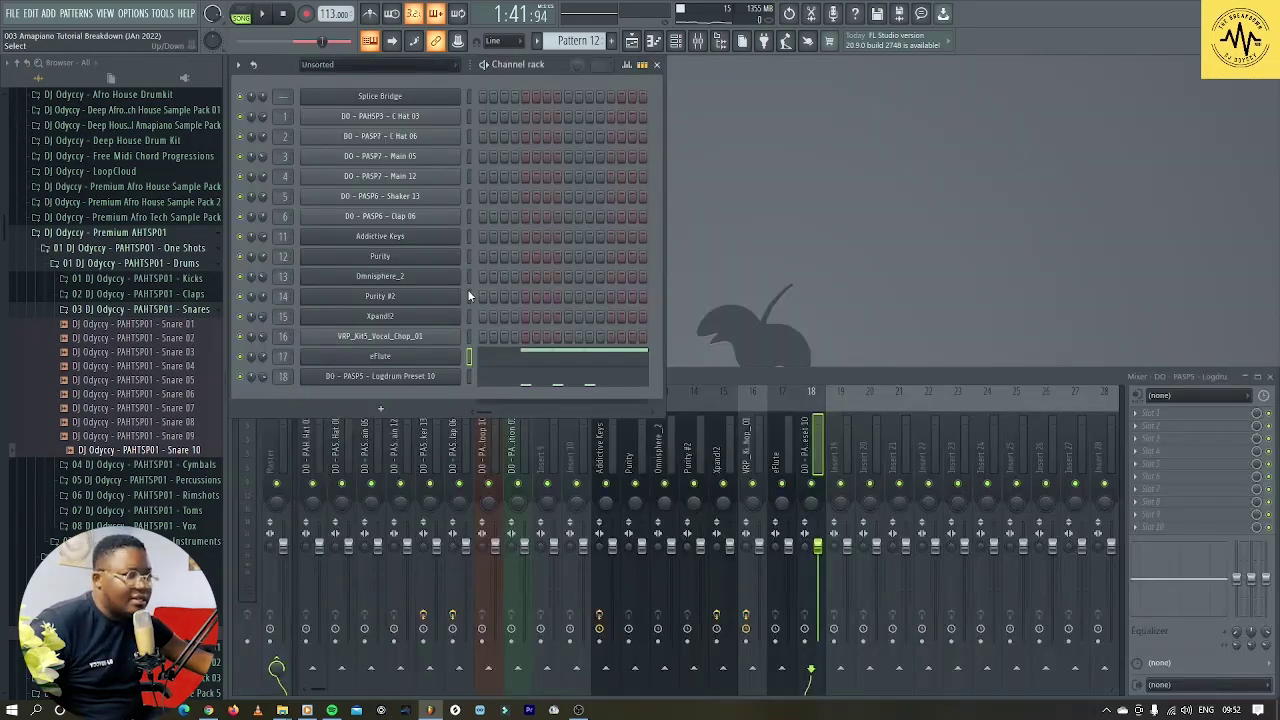
Return to the playlist and listen to the full arrangement from the beginning with all tracks unmuted.
left_click(633, 42)
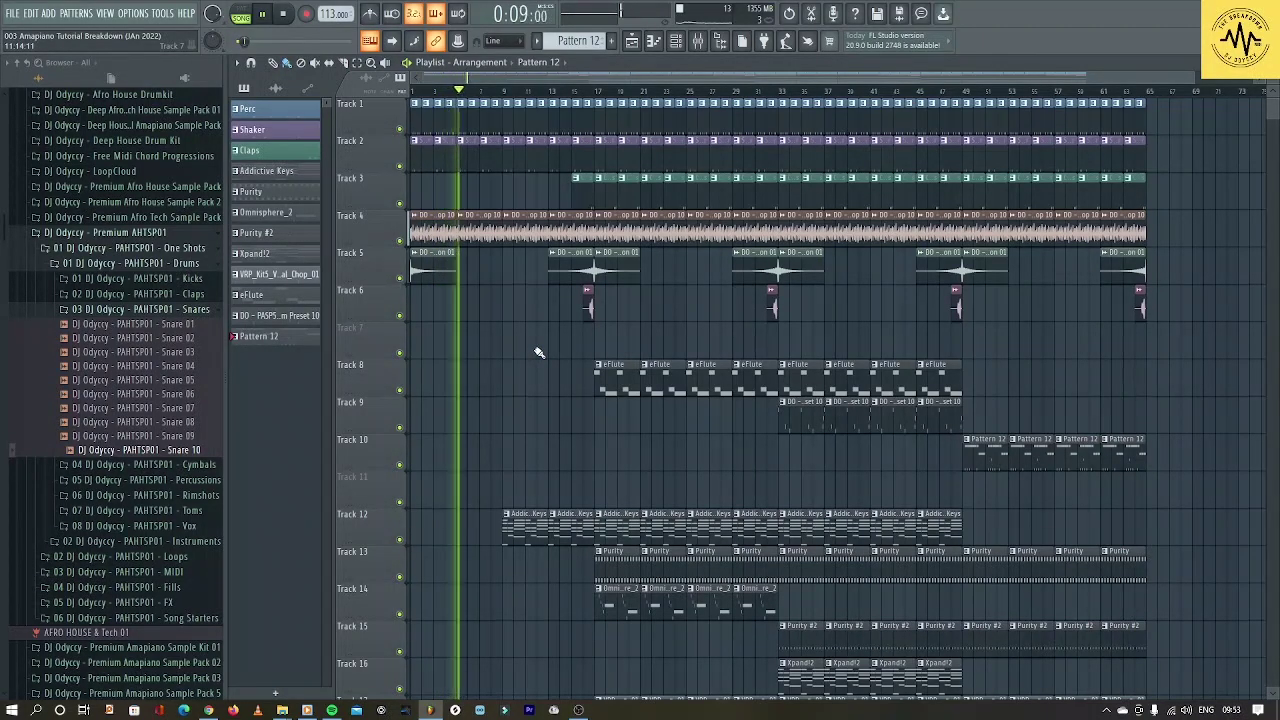
scroll(537, 354, "down", 3)
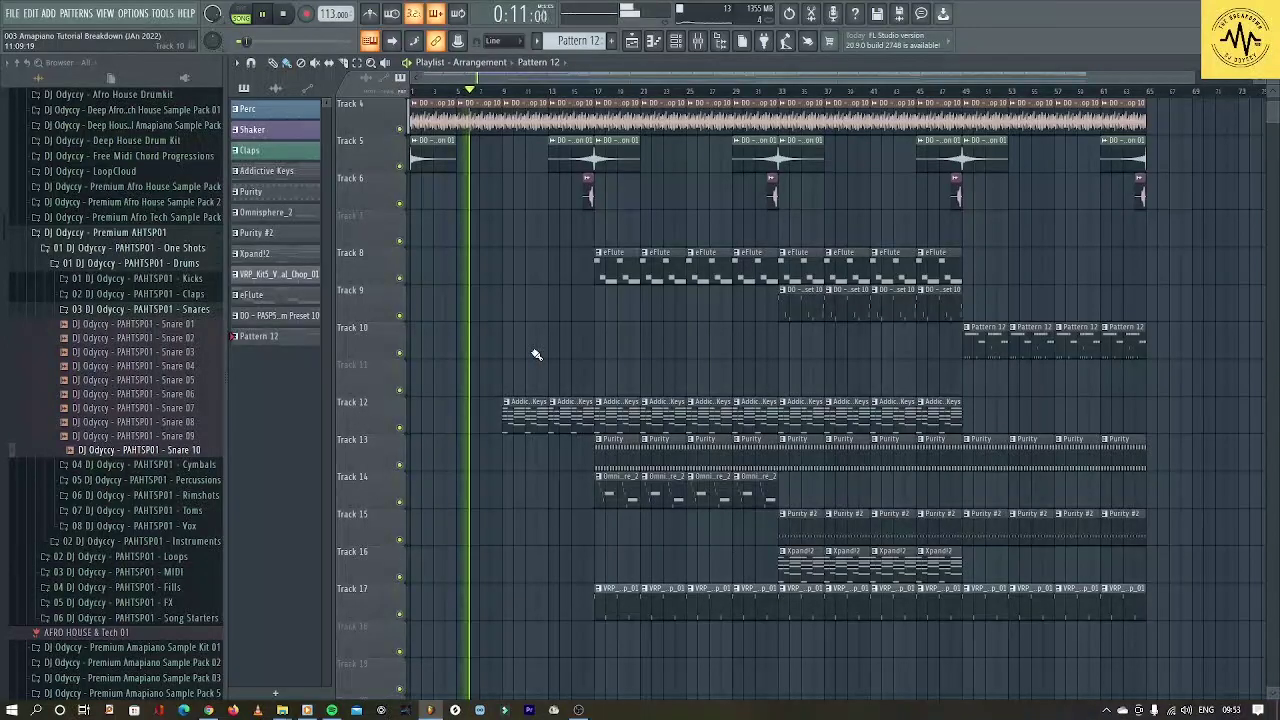